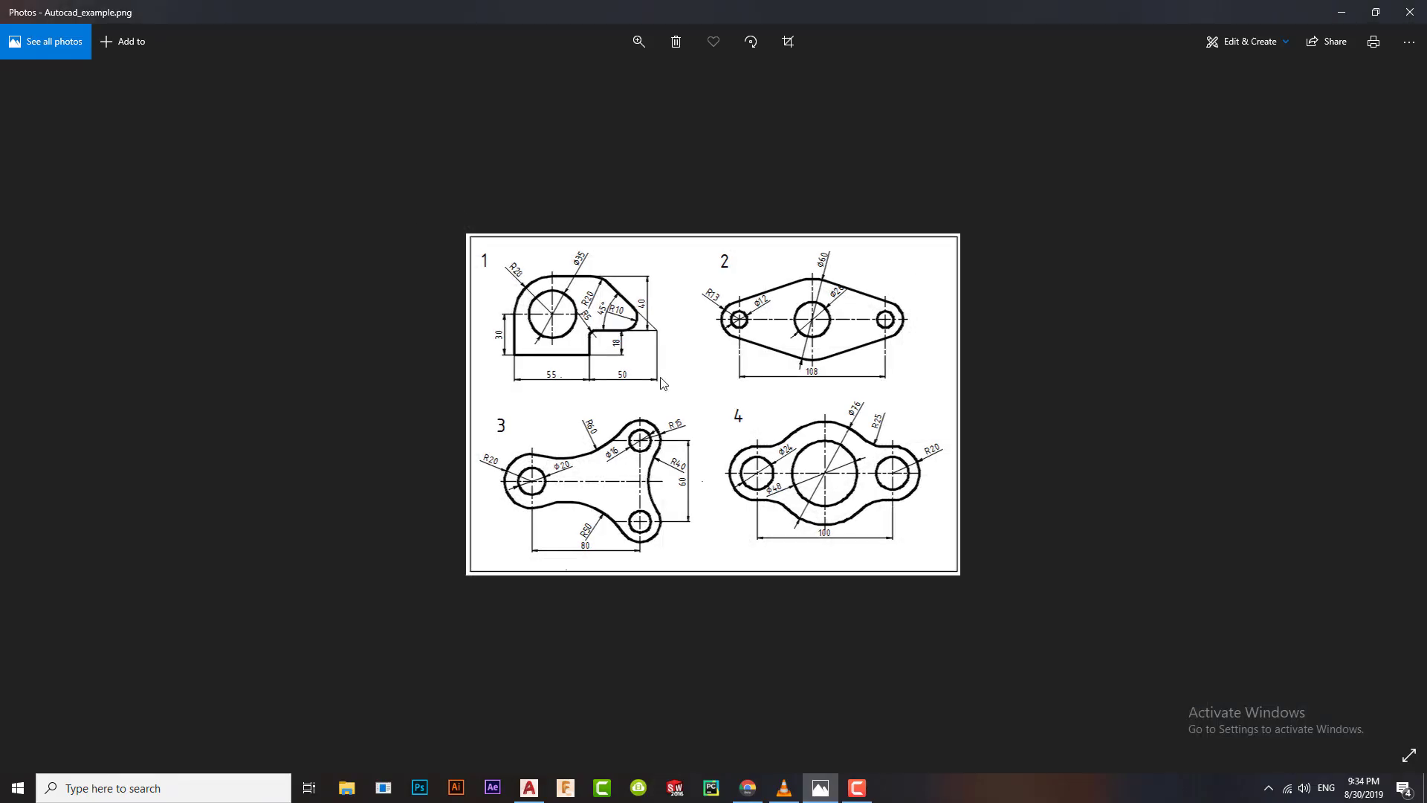
# Step: Enlarge the reference image in Photos to examine part 1's dimensions, and switch to the empty AutoCAD drawing
pyautogui.click(629, 41)
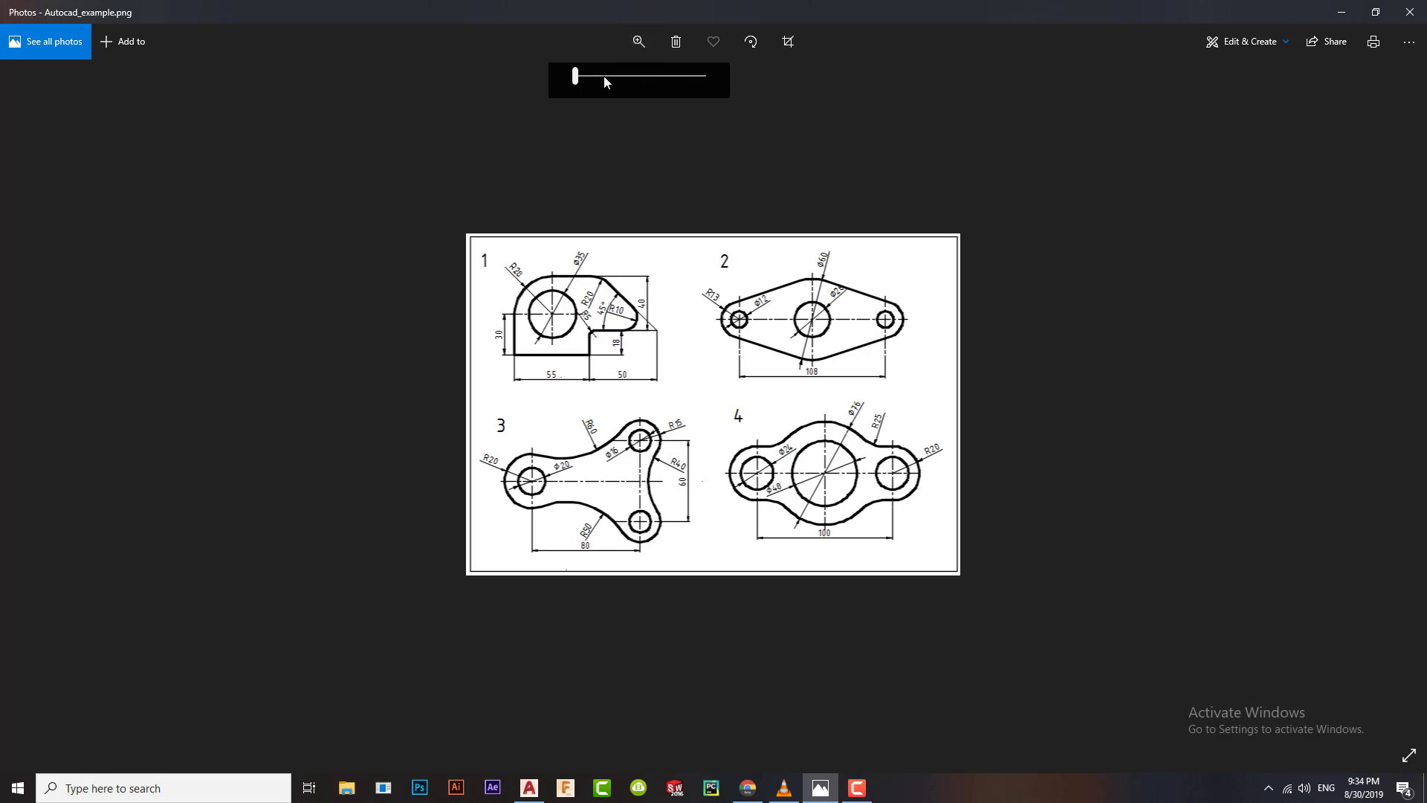
pyautogui.click(603, 76)
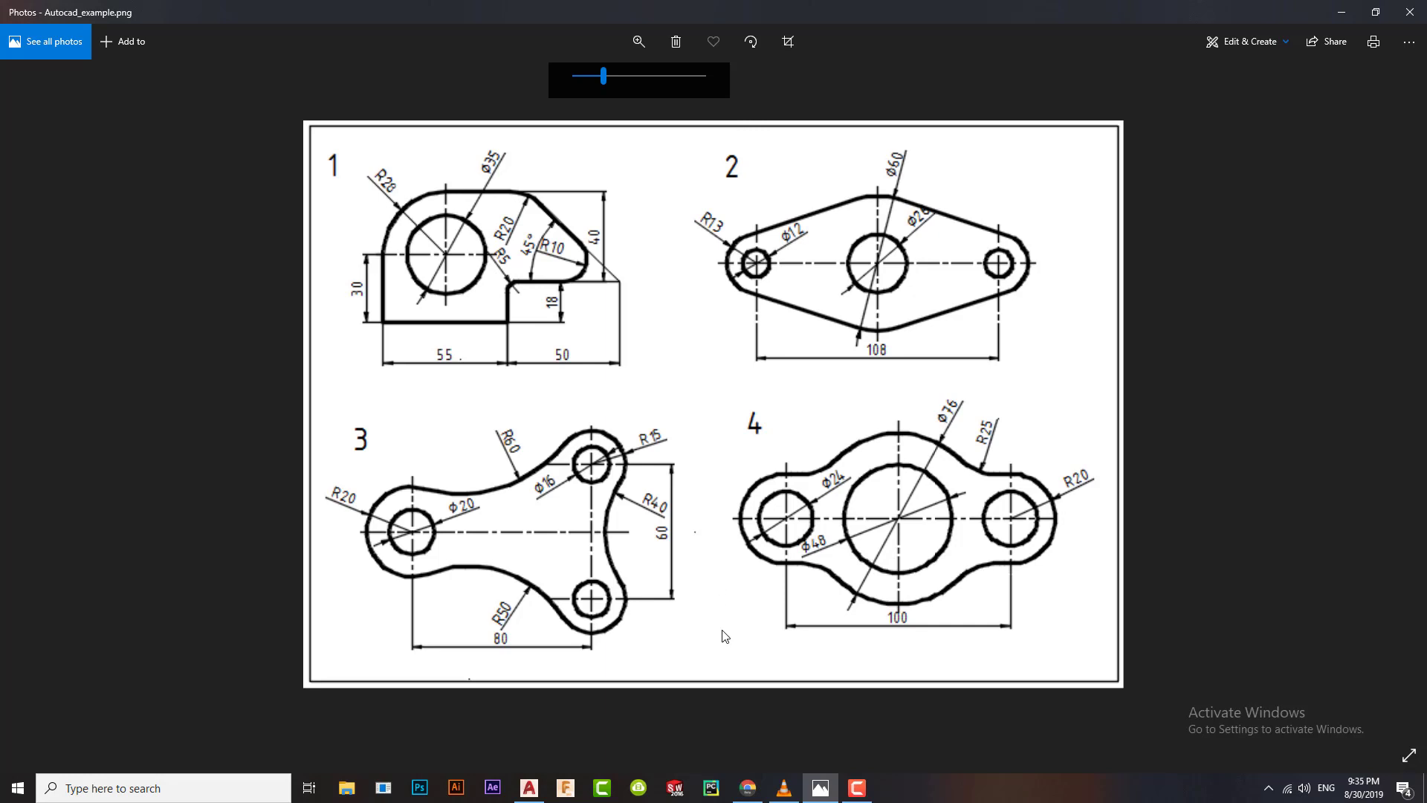
pyautogui.click(528, 787)
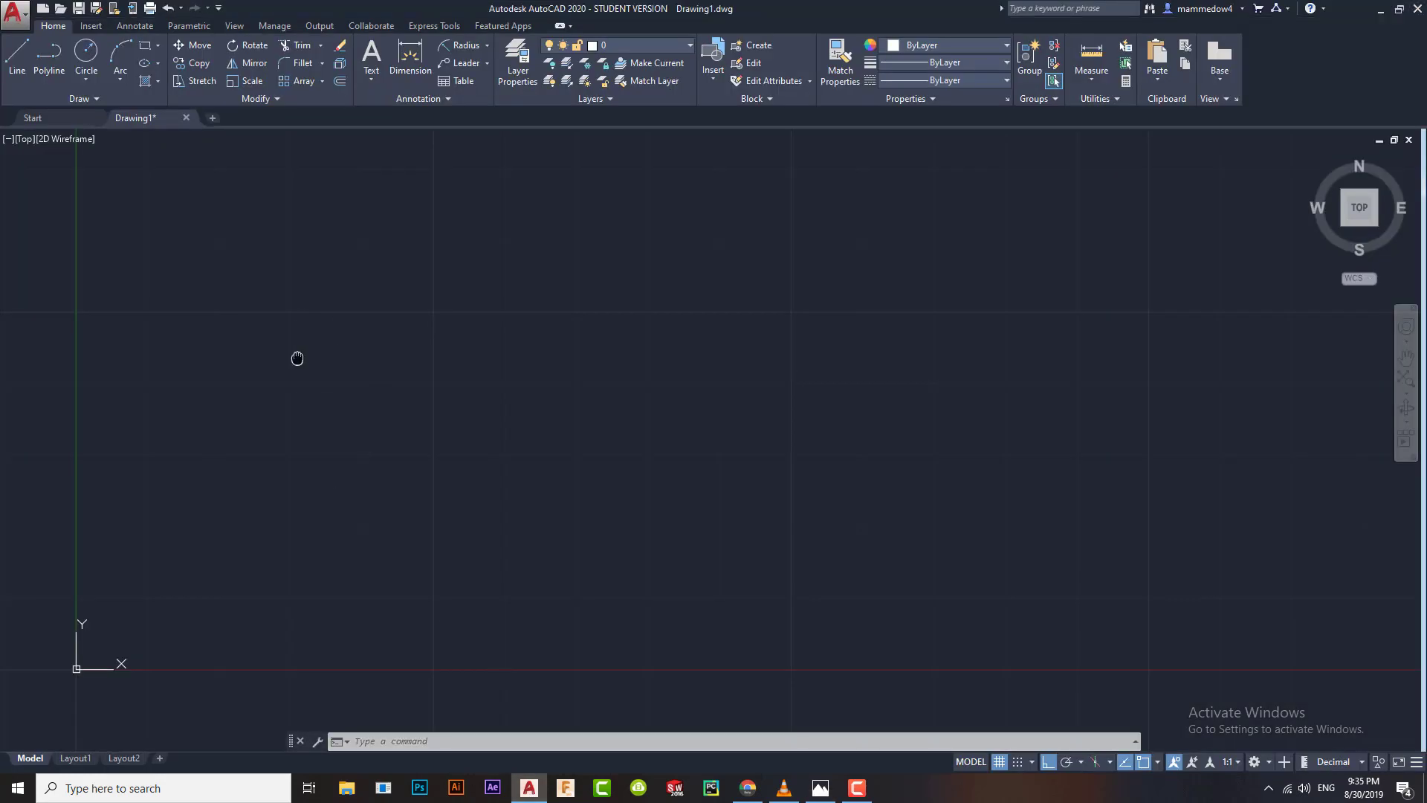
pyautogui.moveTo(296, 356); pyautogui.dragTo(372, 335, button='middle')
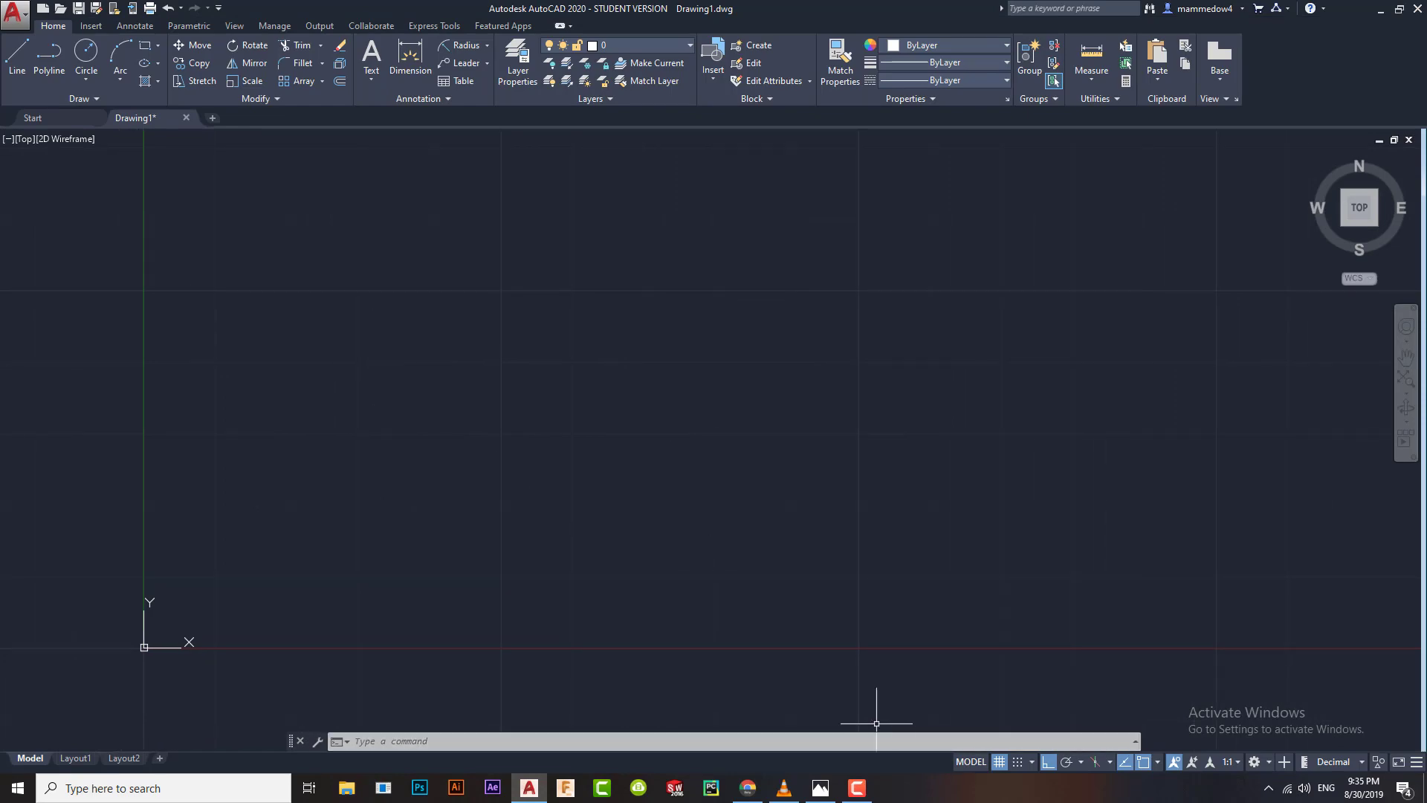
pyautogui.click(819, 787)
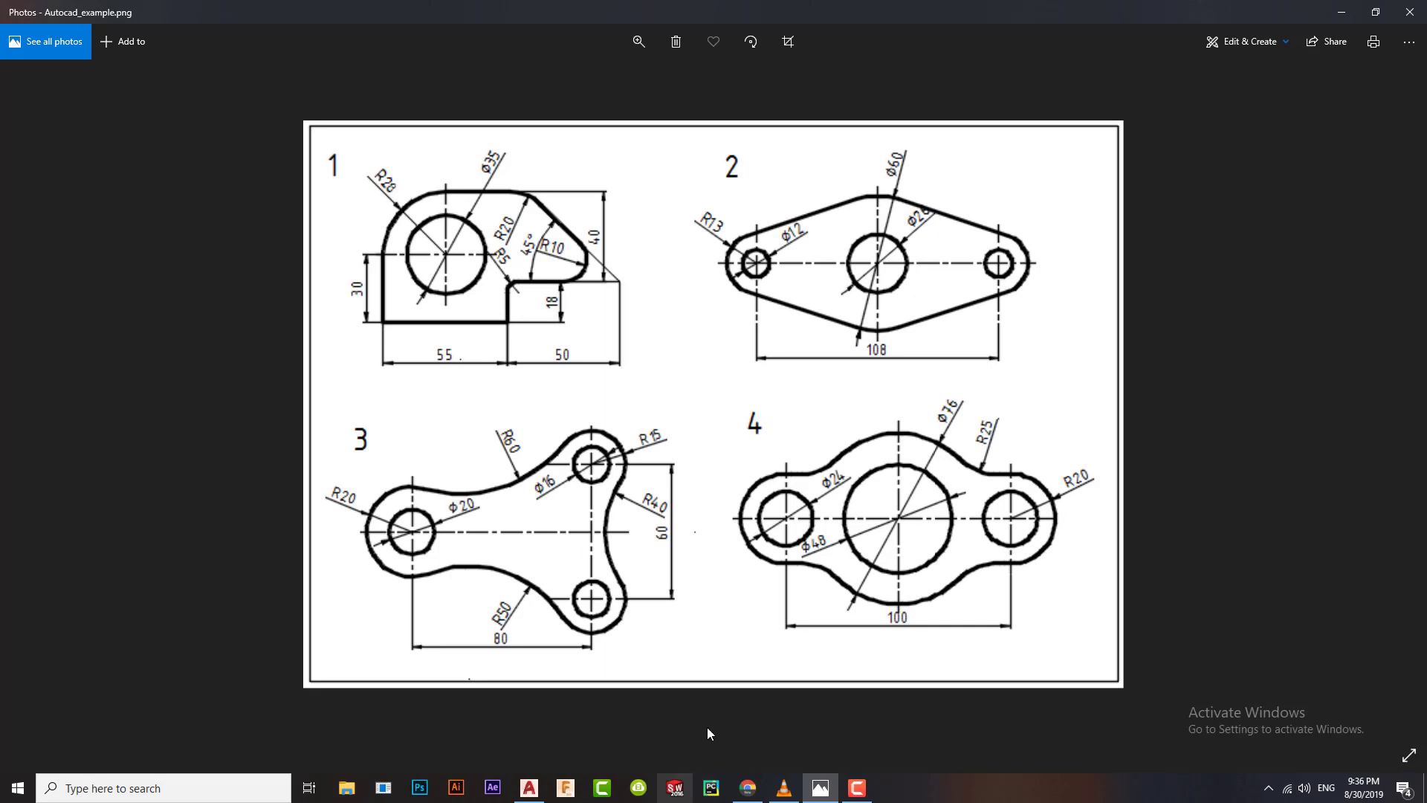
pyautogui.click(529, 787)
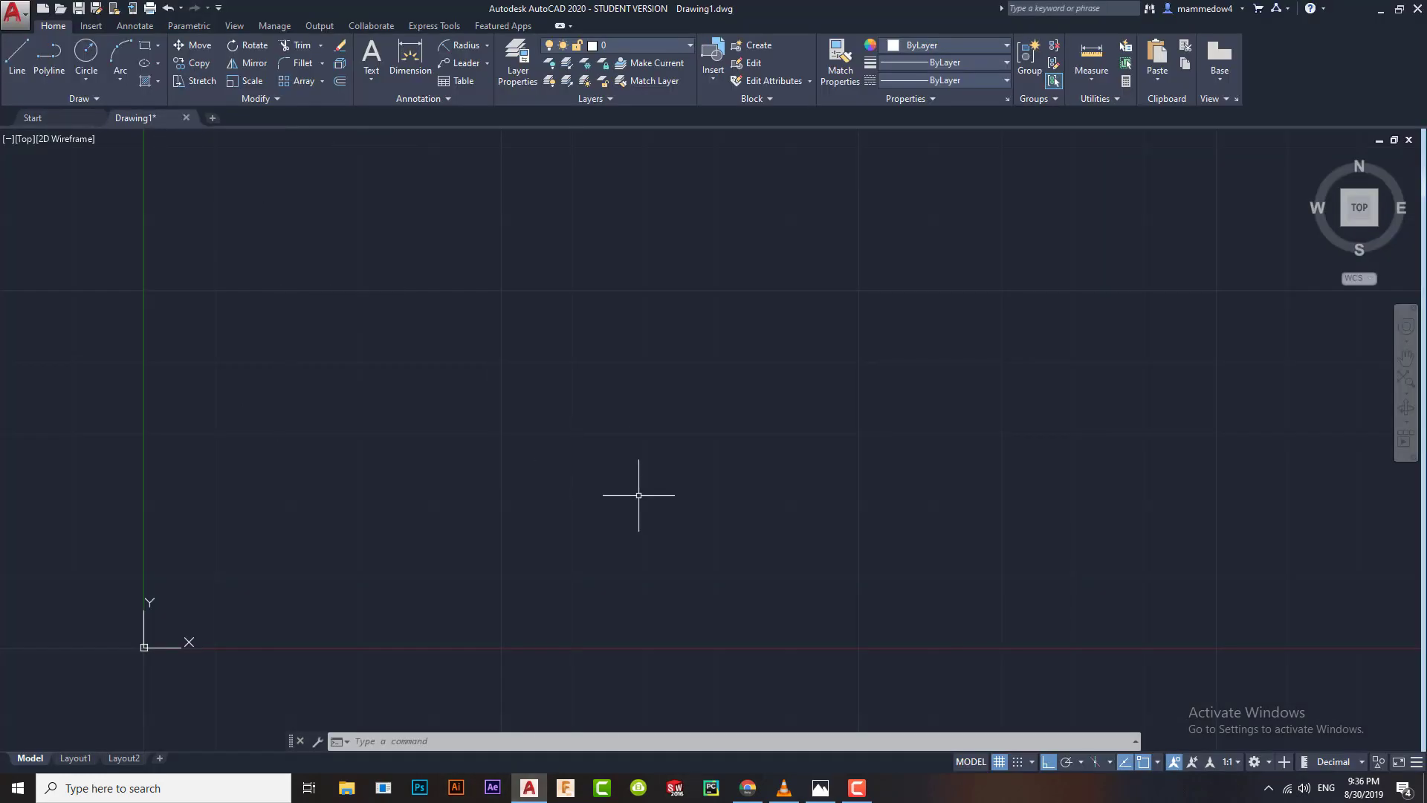
# Step: Draw part 1's lower outline with connected lines: 55 to the right, 18 up and 50 to the right
pyautogui.write('l')
pyautogui.press('Return')
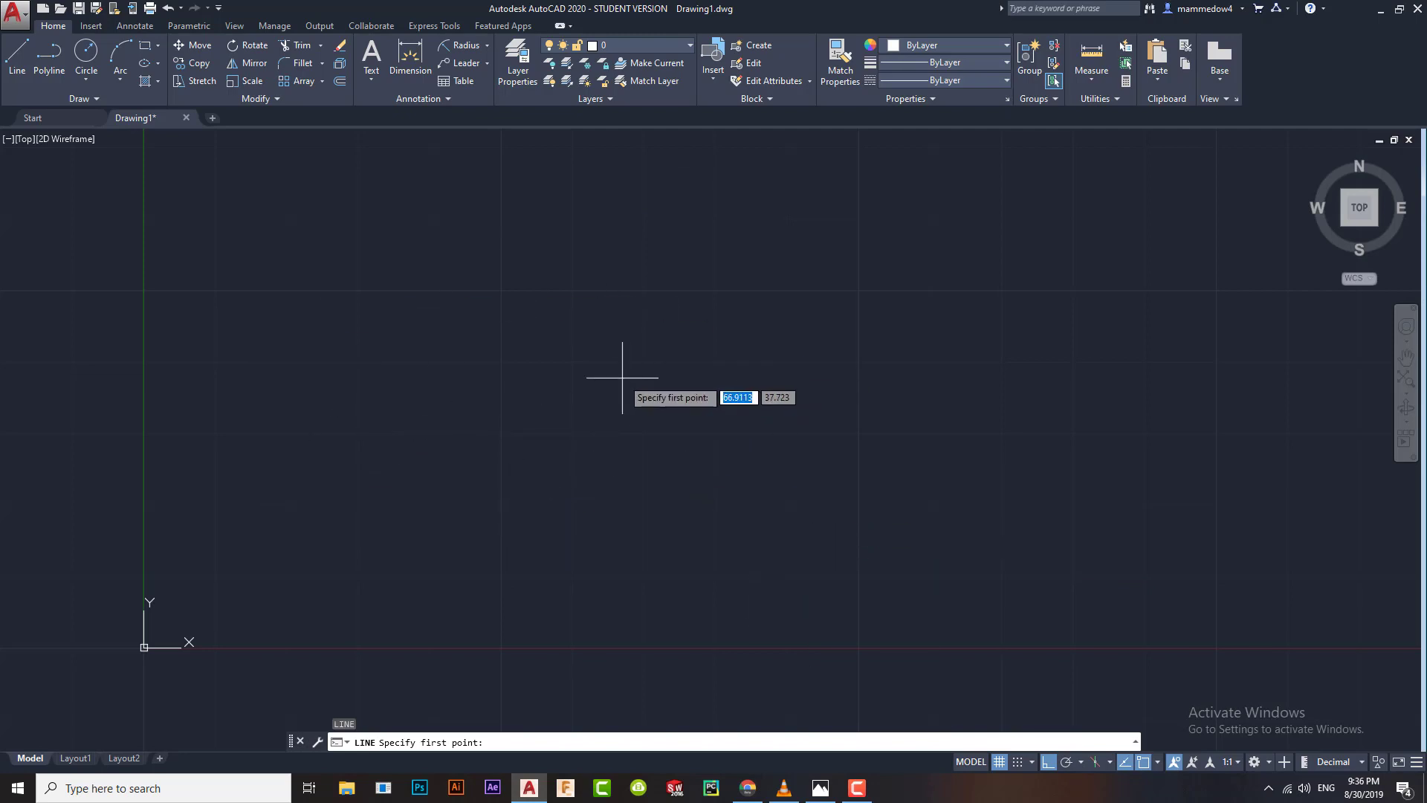
pyautogui.click(402, 478)
pyautogui.write('55')
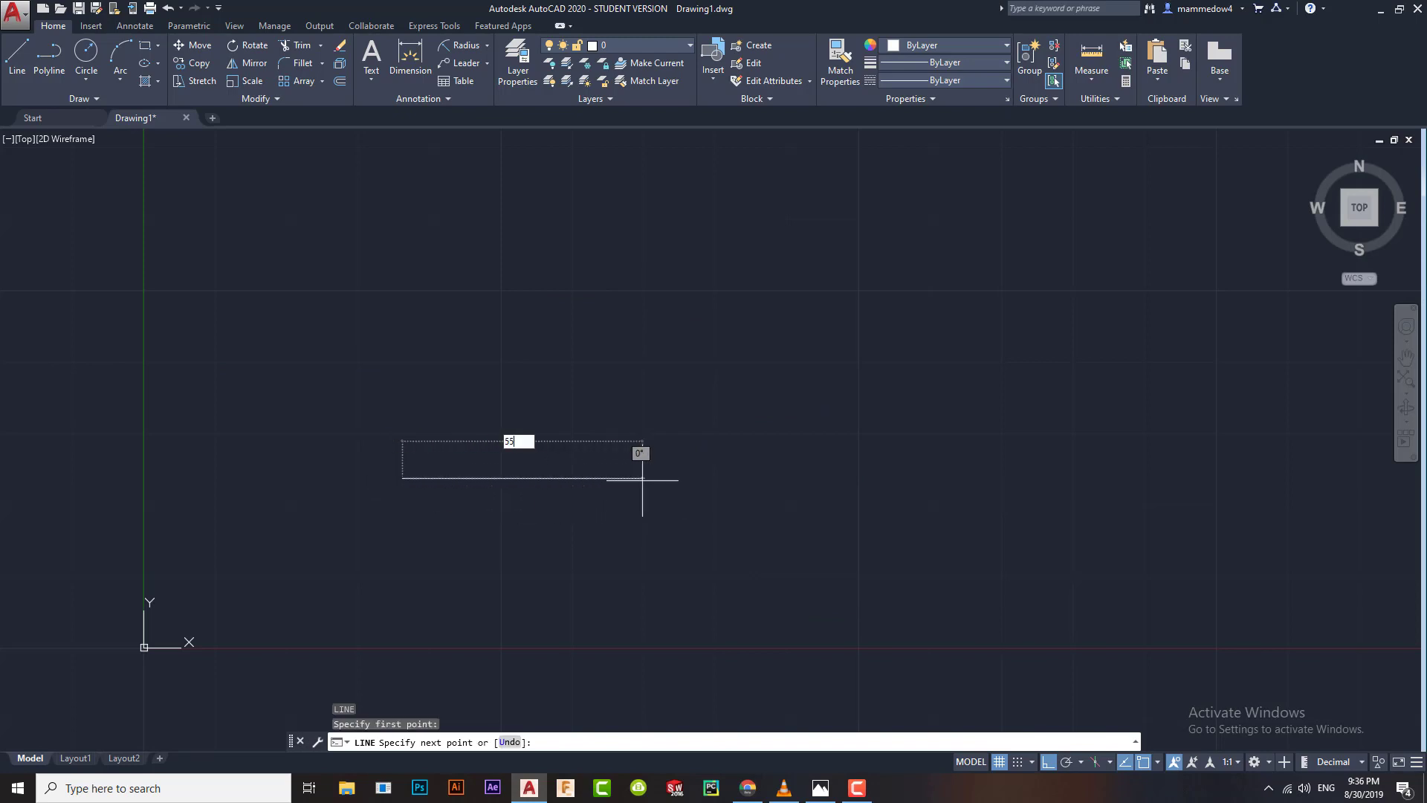
pyautogui.press('Return')
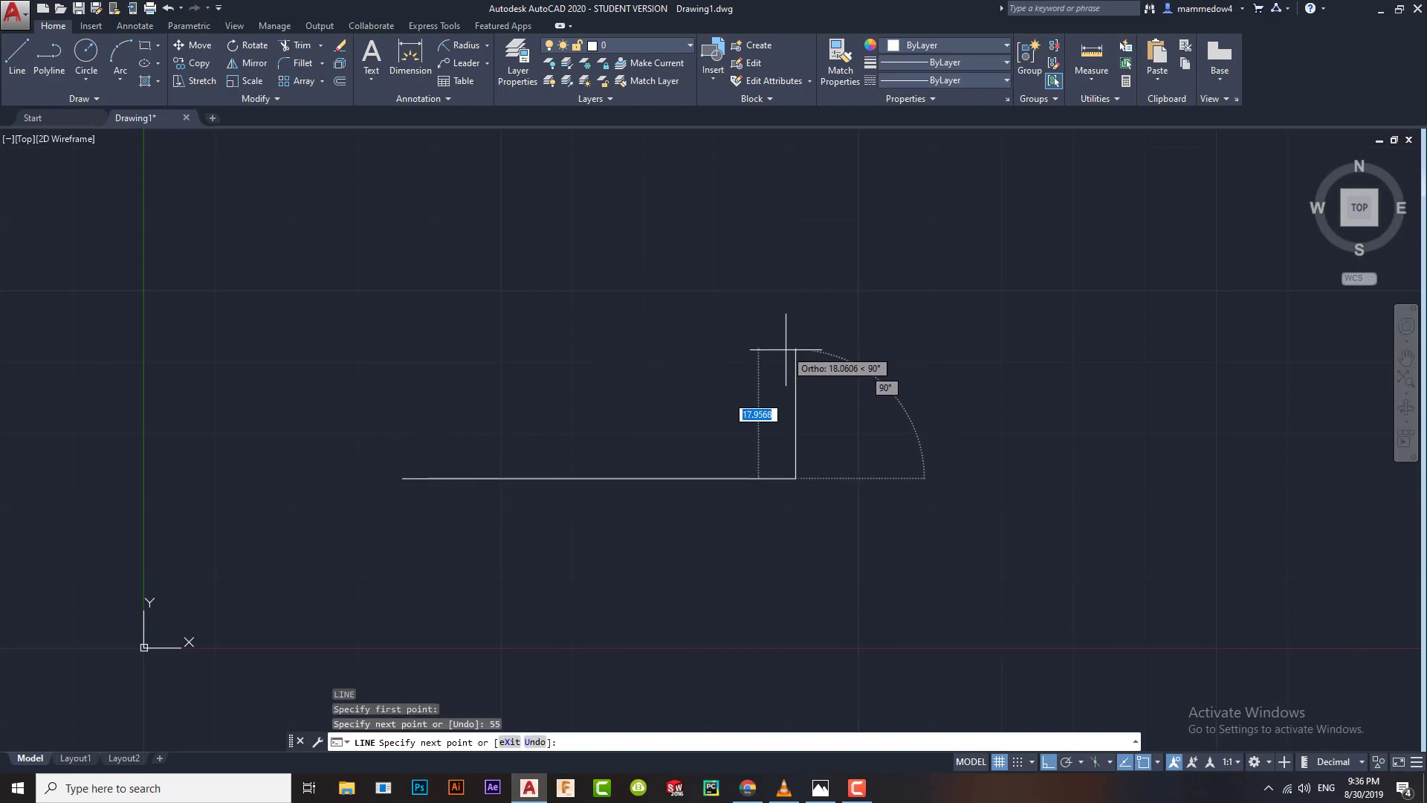
pyautogui.write('18')
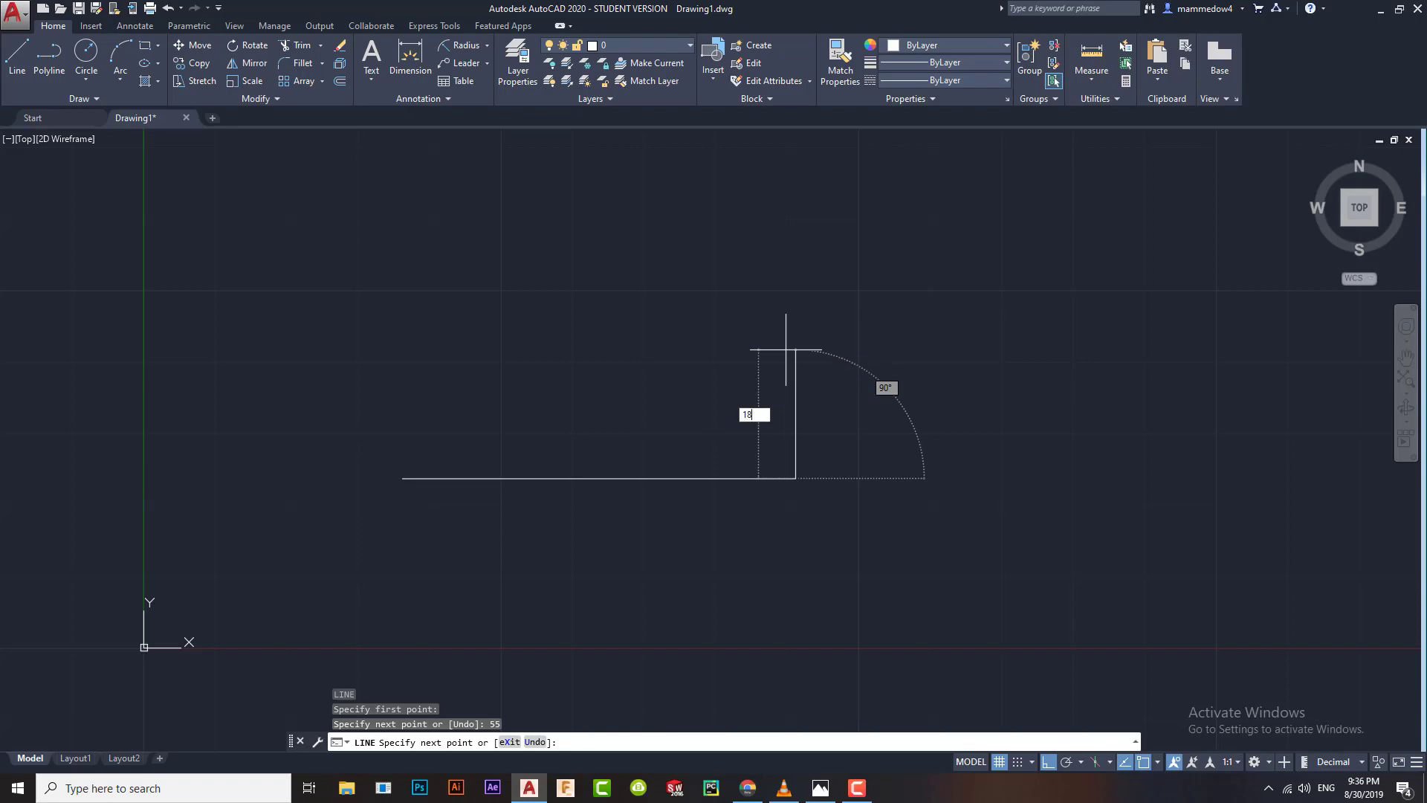
pyautogui.click(820, 789)
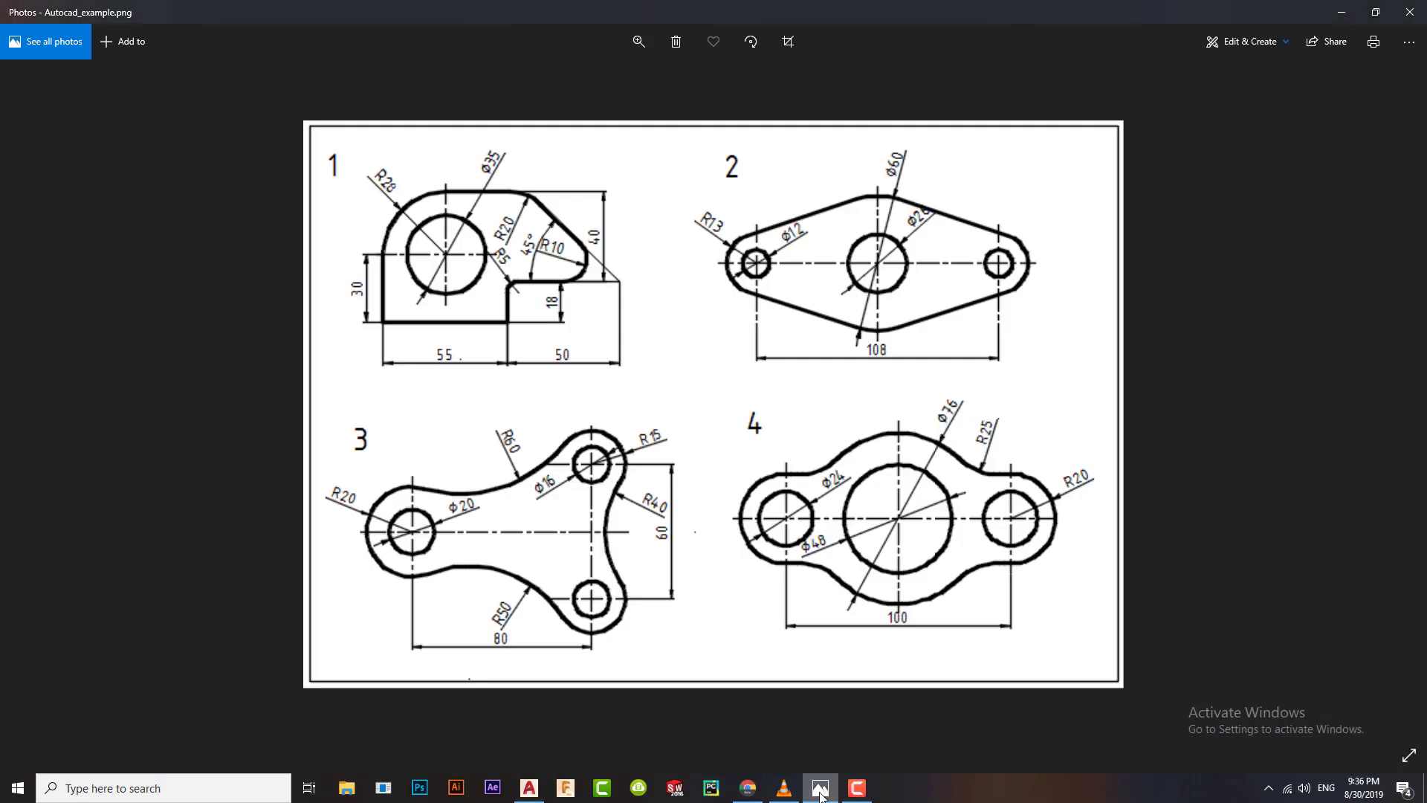
pyautogui.click(820, 789)
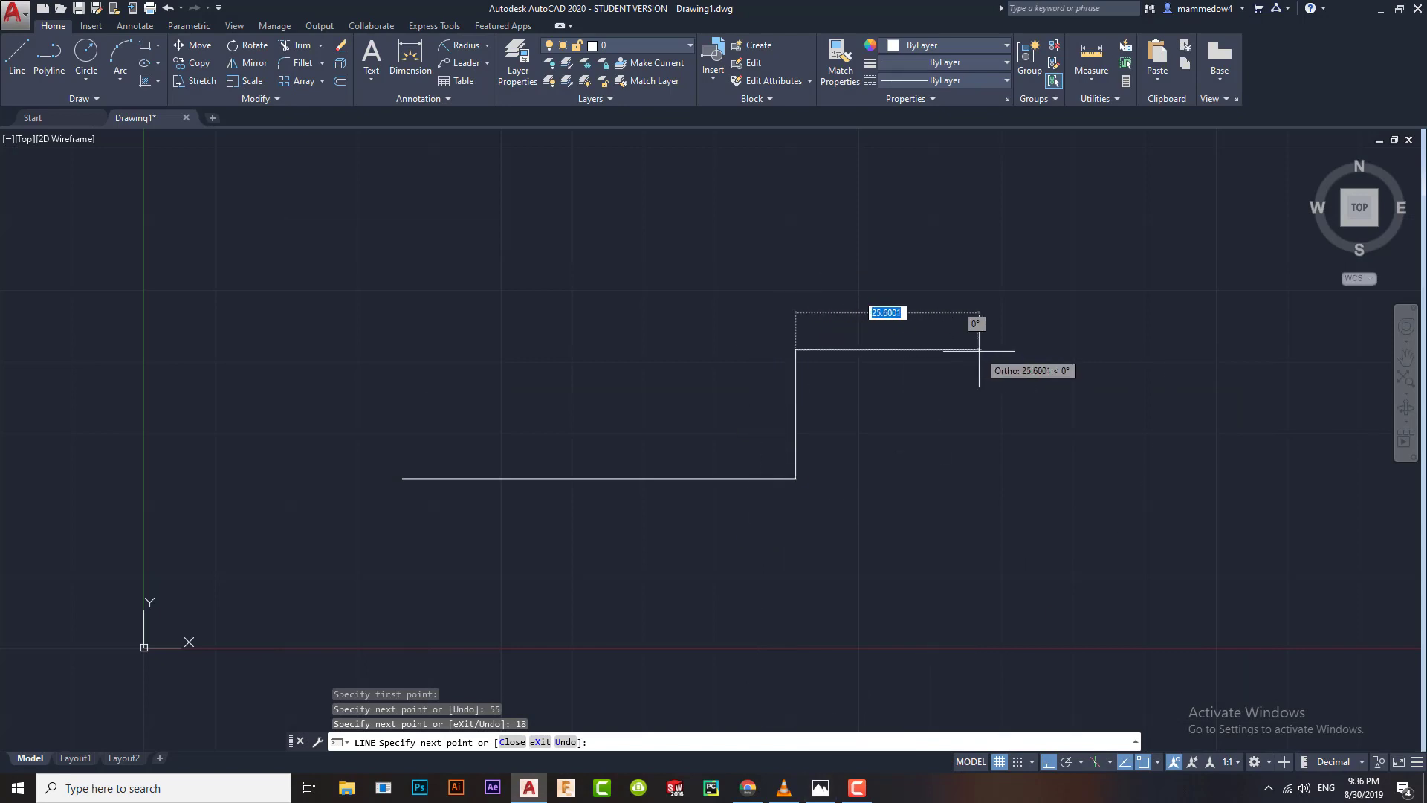
pyautogui.write('50')
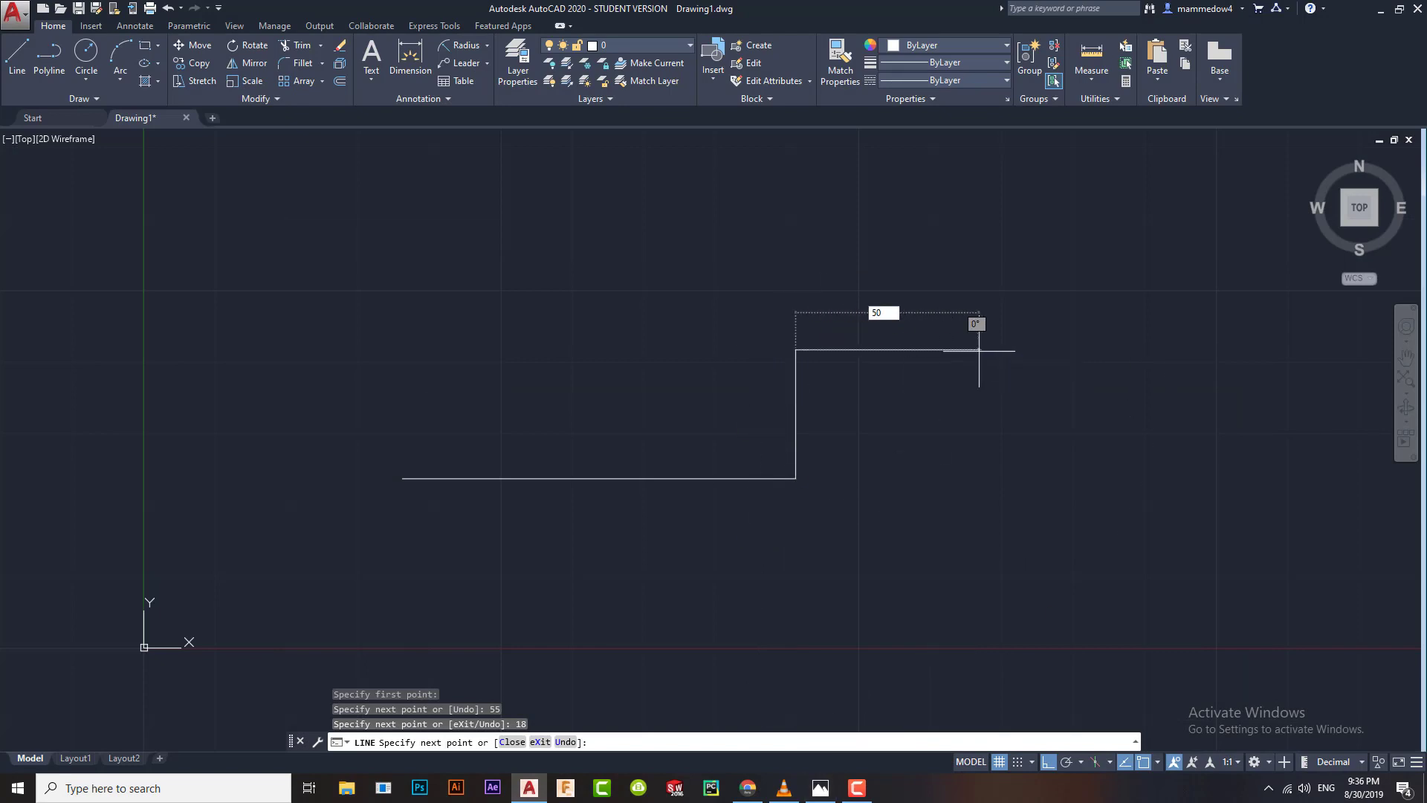
pyautogui.press('Return')
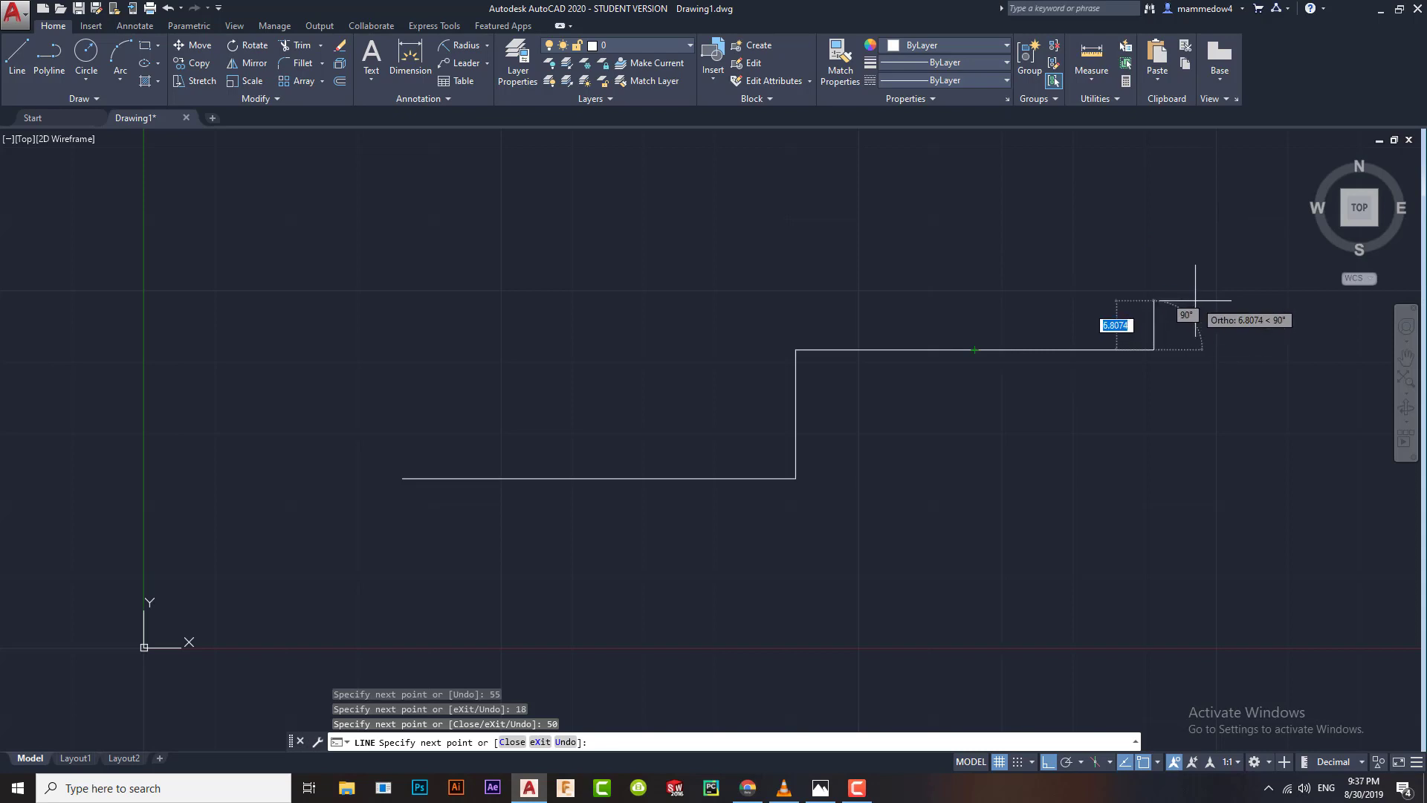
pyautogui.press('Return')
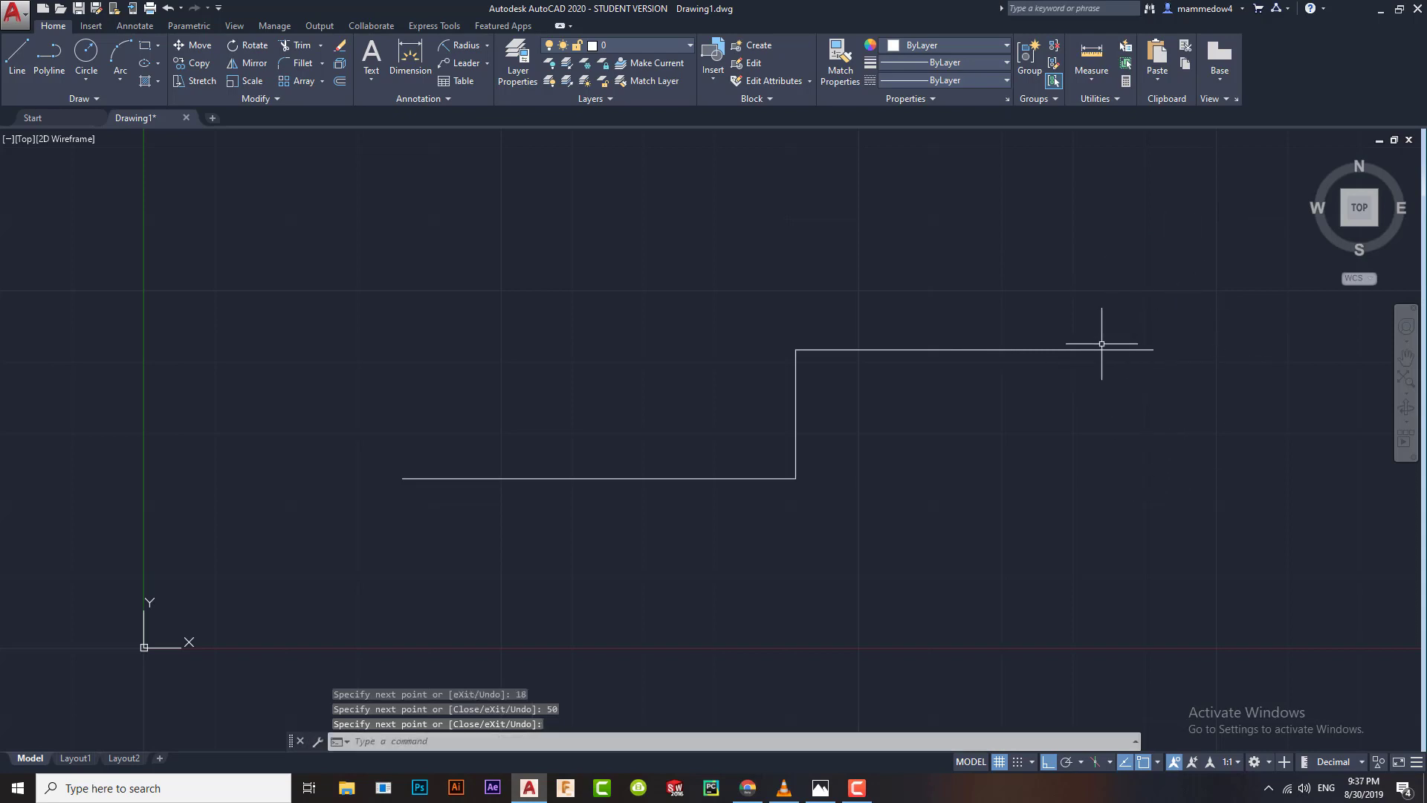
# Step: Examine the slanted edge's angle and height dimensions of part 1 in the enlarged reference image, and return to the AutoCAD drawing
pyautogui.moveTo(1107, 338); pyautogui.dragTo(996, 446, button='middle')
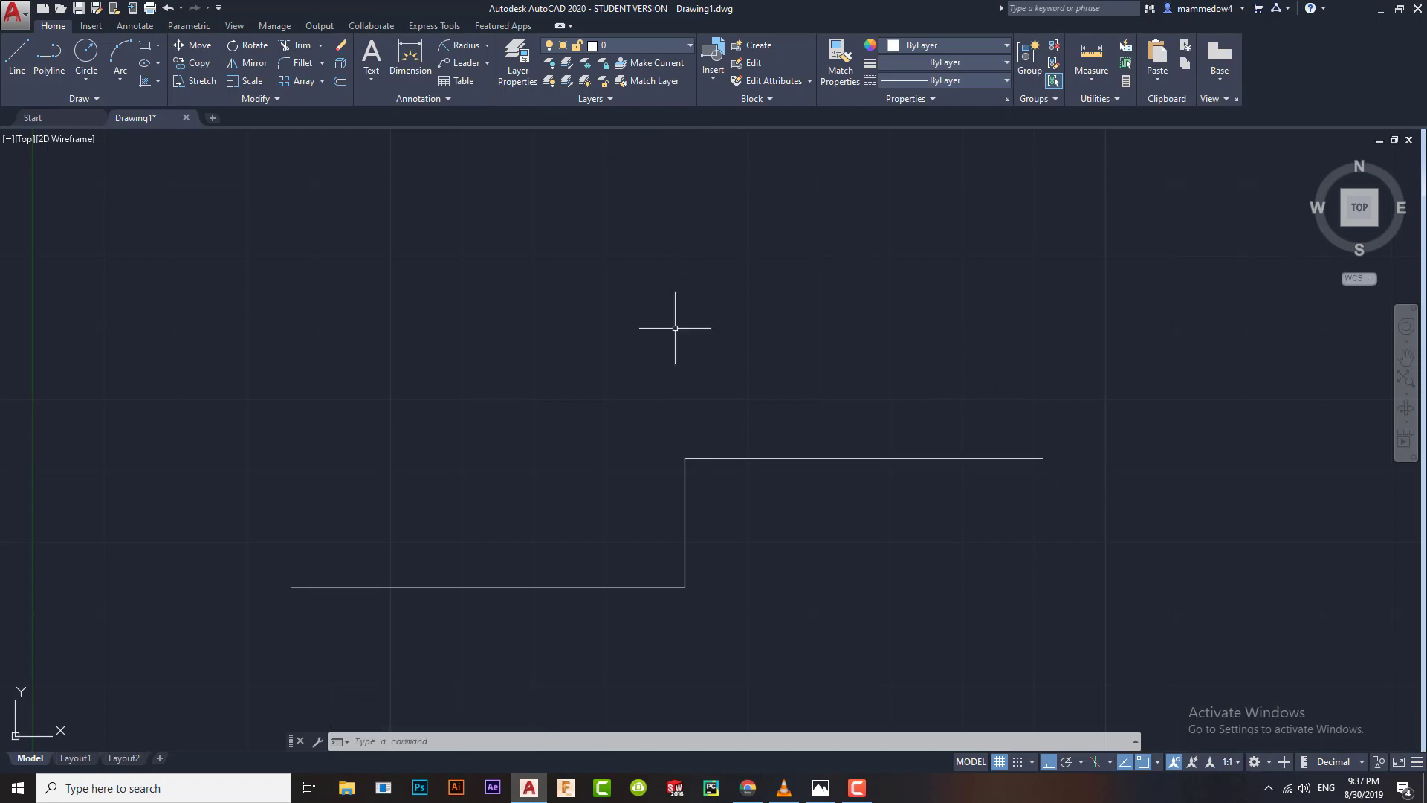
pyautogui.click(830, 790)
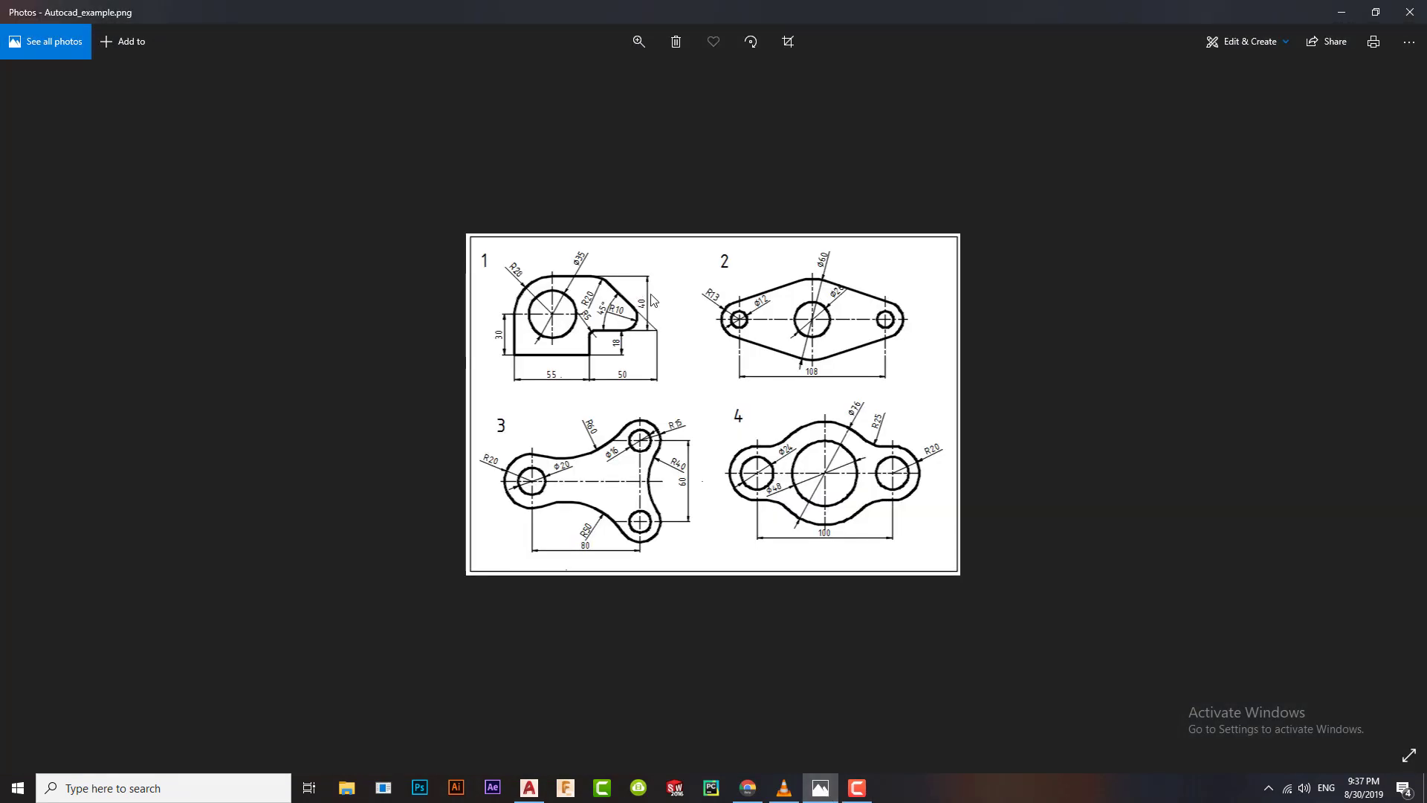
pyautogui.click(819, 790)
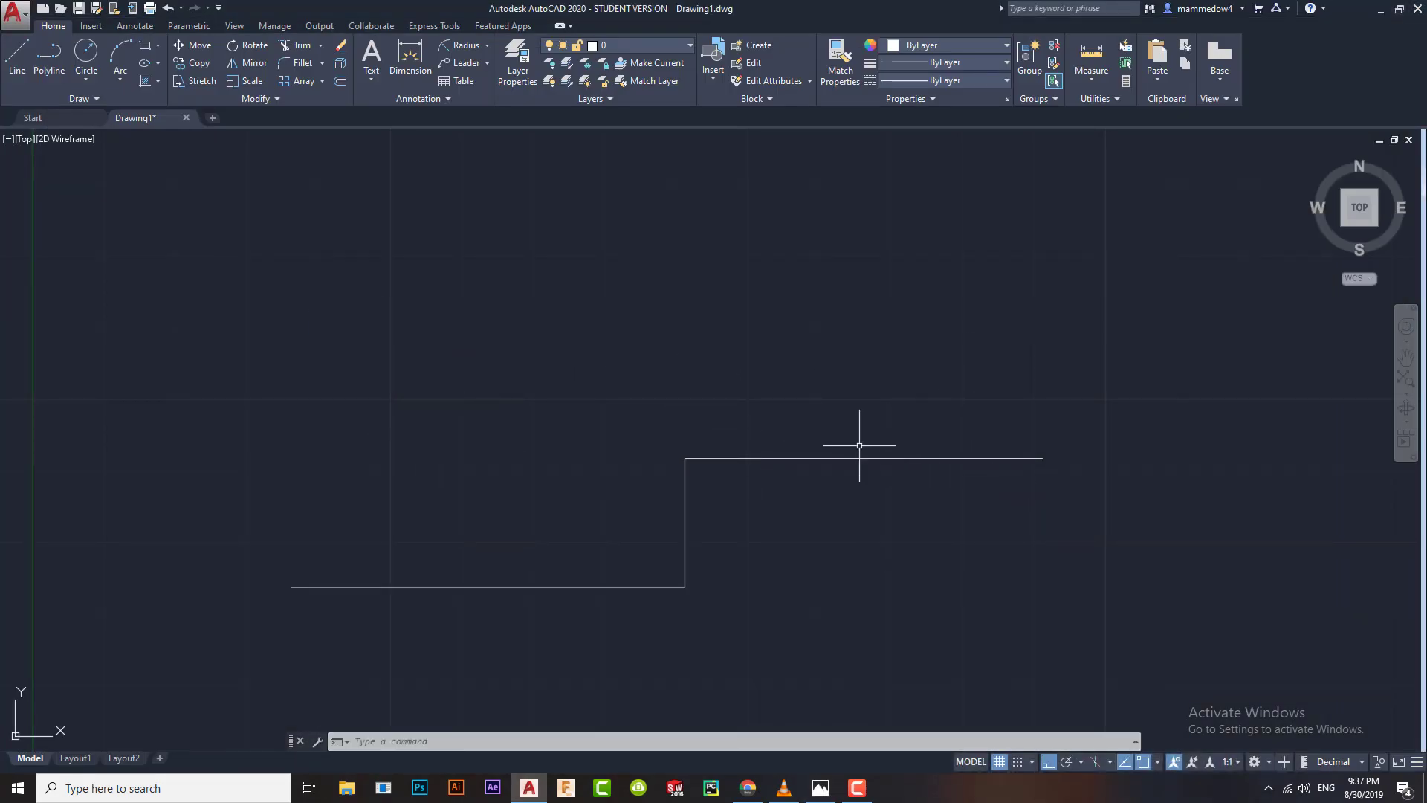
pyautogui.click(819, 790)
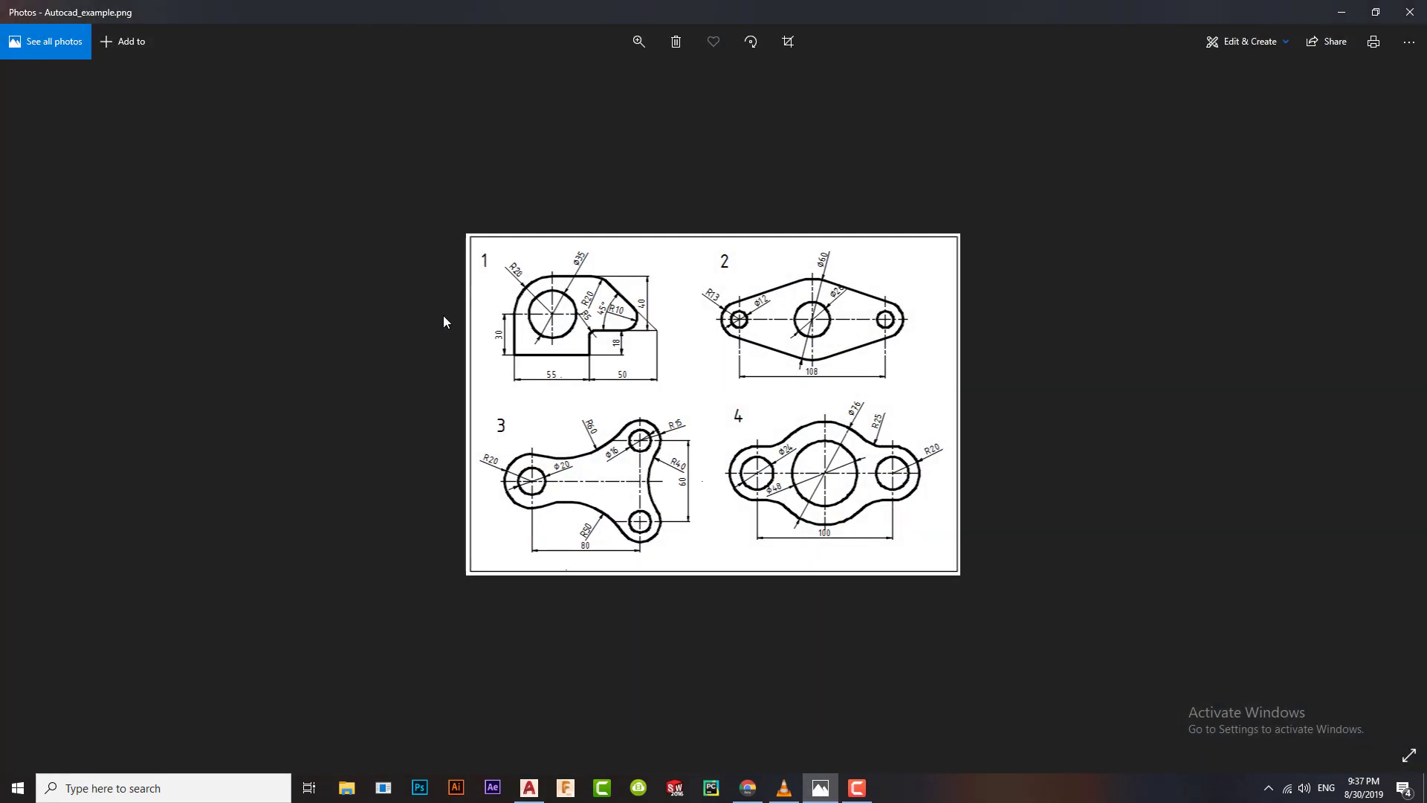
pyautogui.doubleClick(578, 306)
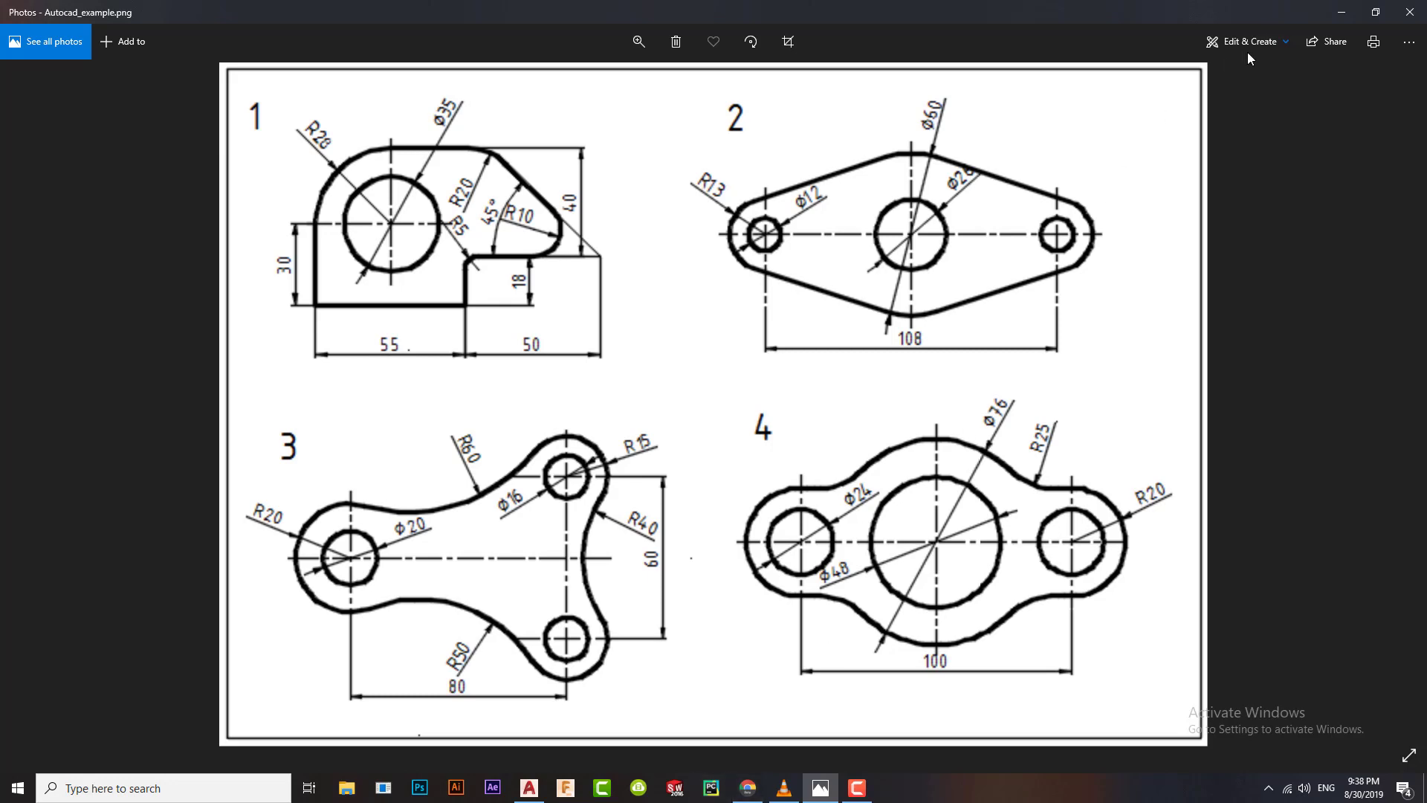
pyautogui.click(1343, 12)
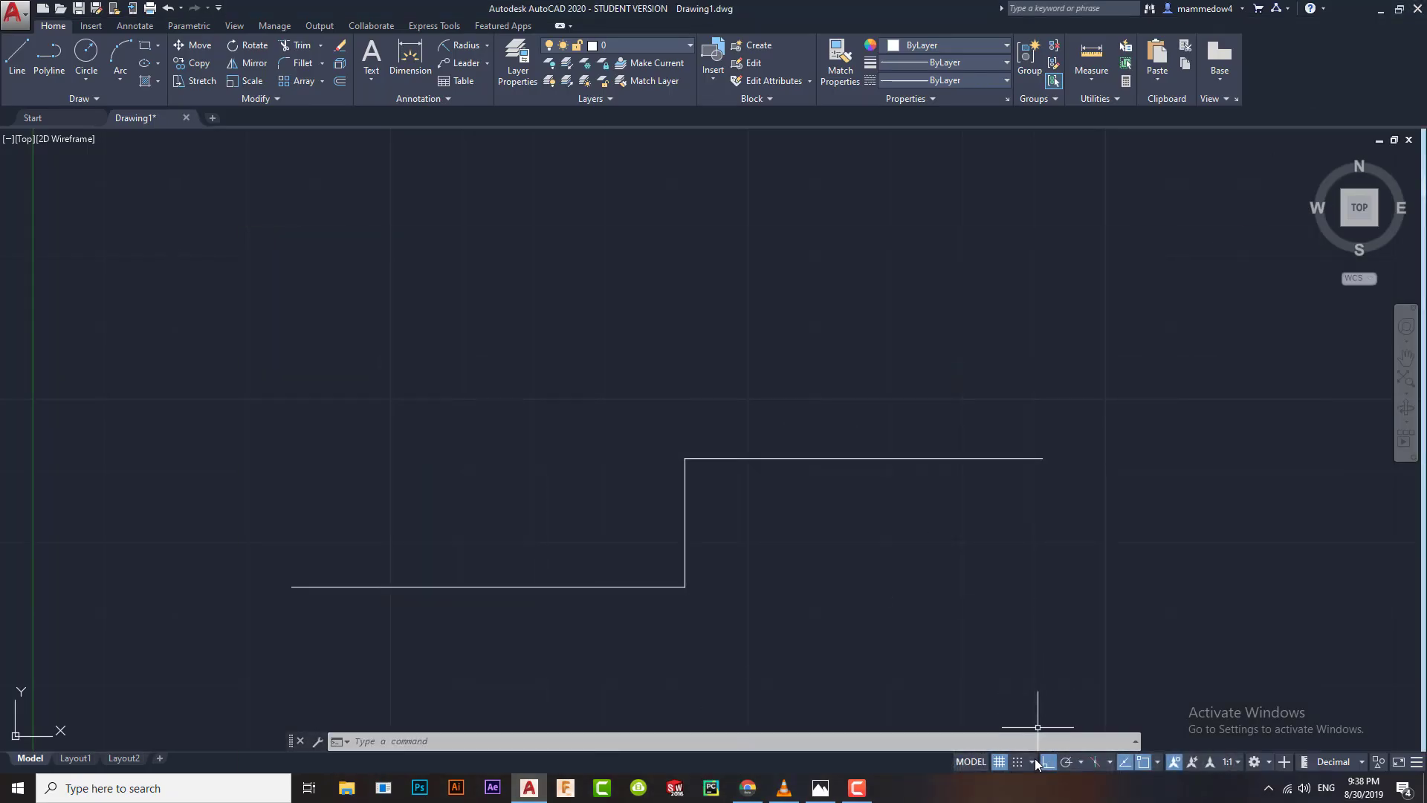
# Step: Turn on polar tracking and set its angle increments to 45, 90, 135, 180
pyautogui.click(1067, 764)
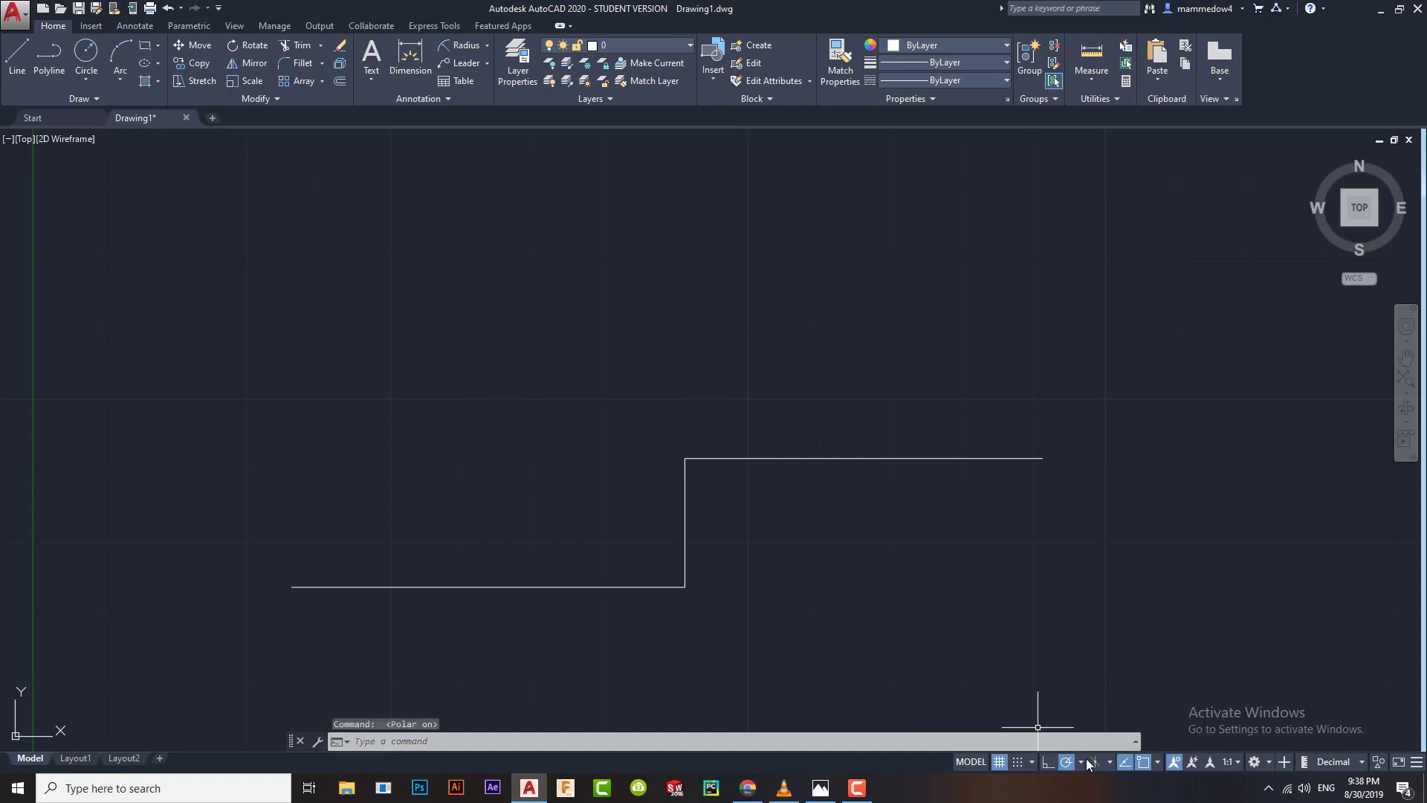
pyautogui.click(1079, 763)
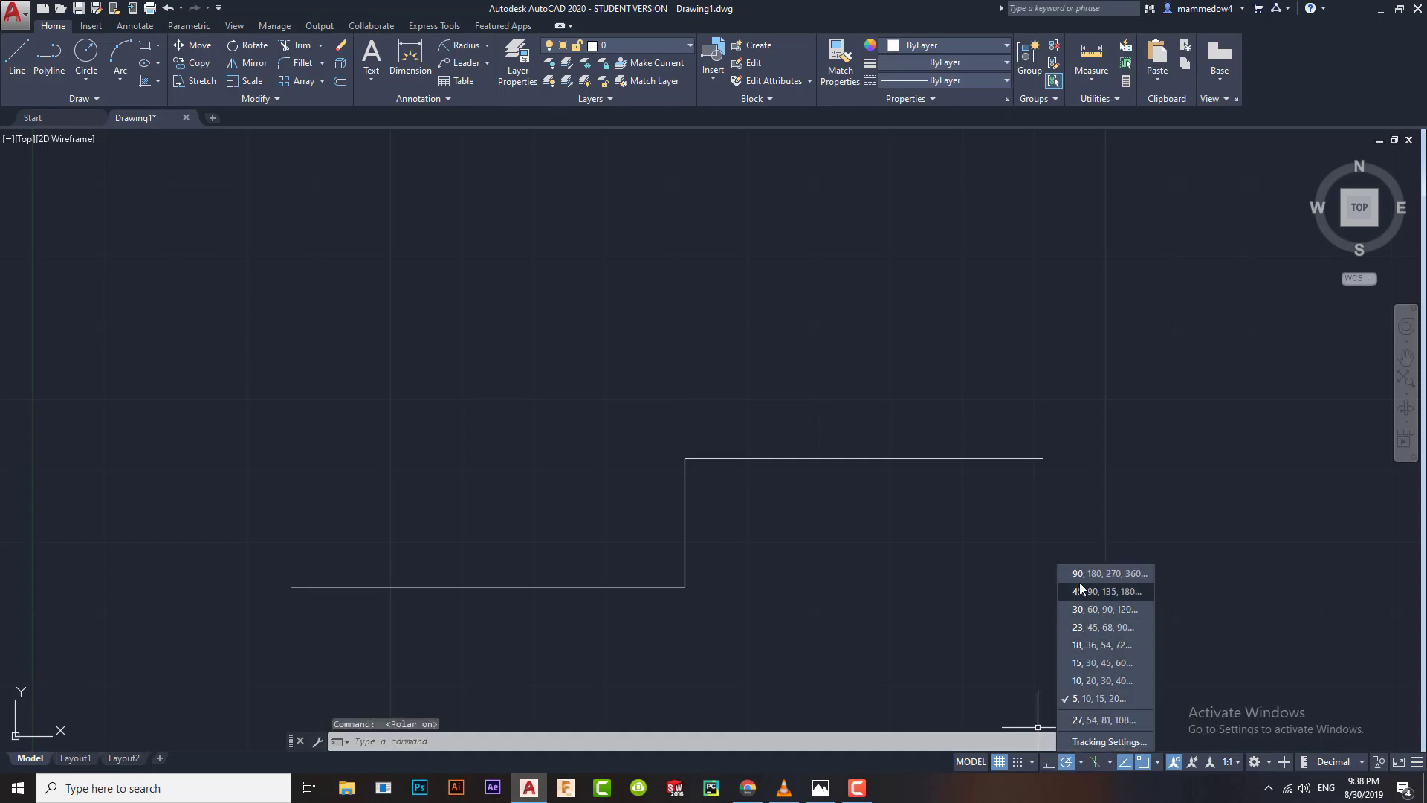
pyautogui.click(1104, 591)
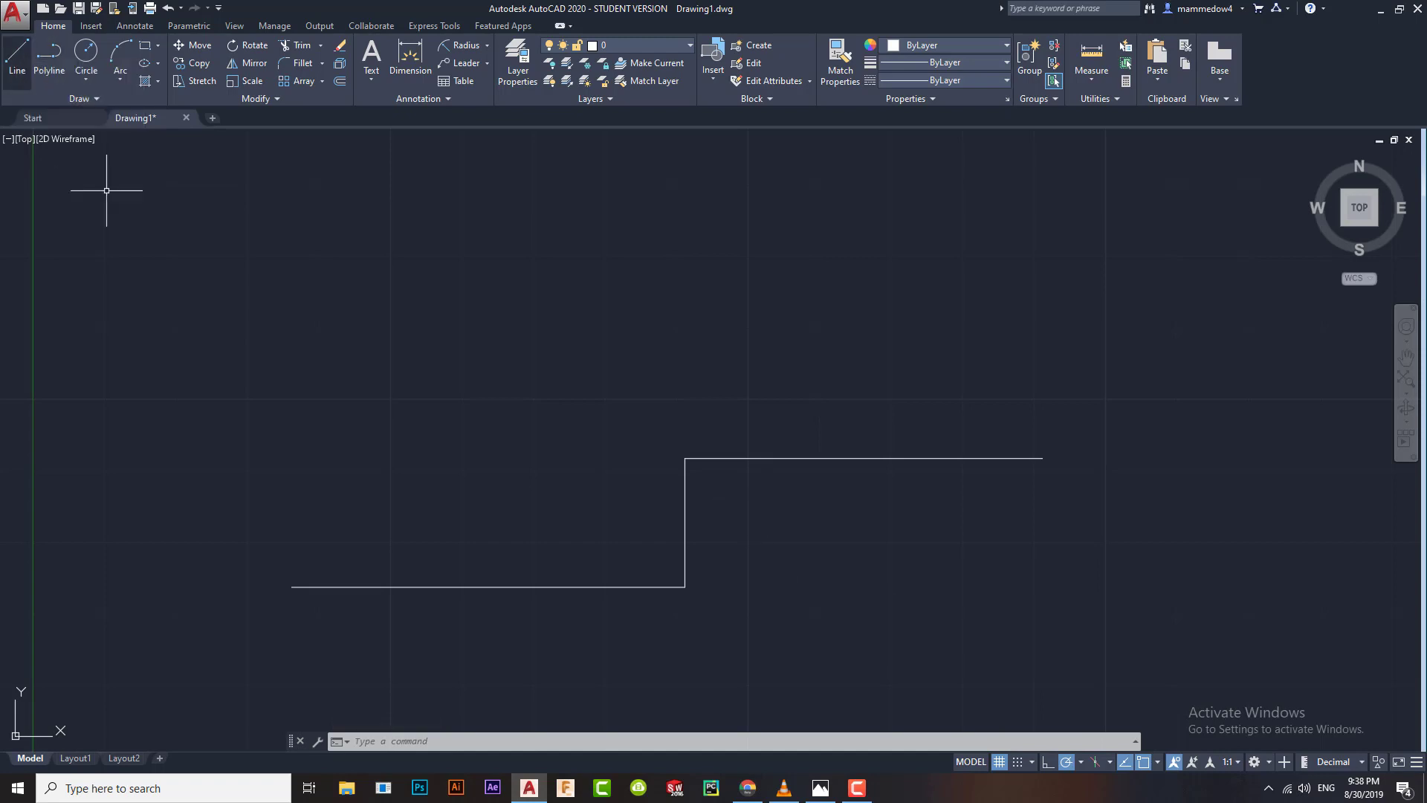
# Step: Draw a slanted line up and to the left at 135° from the right end of the 50-long edge, checking the reference image
pyautogui.click(17, 53)
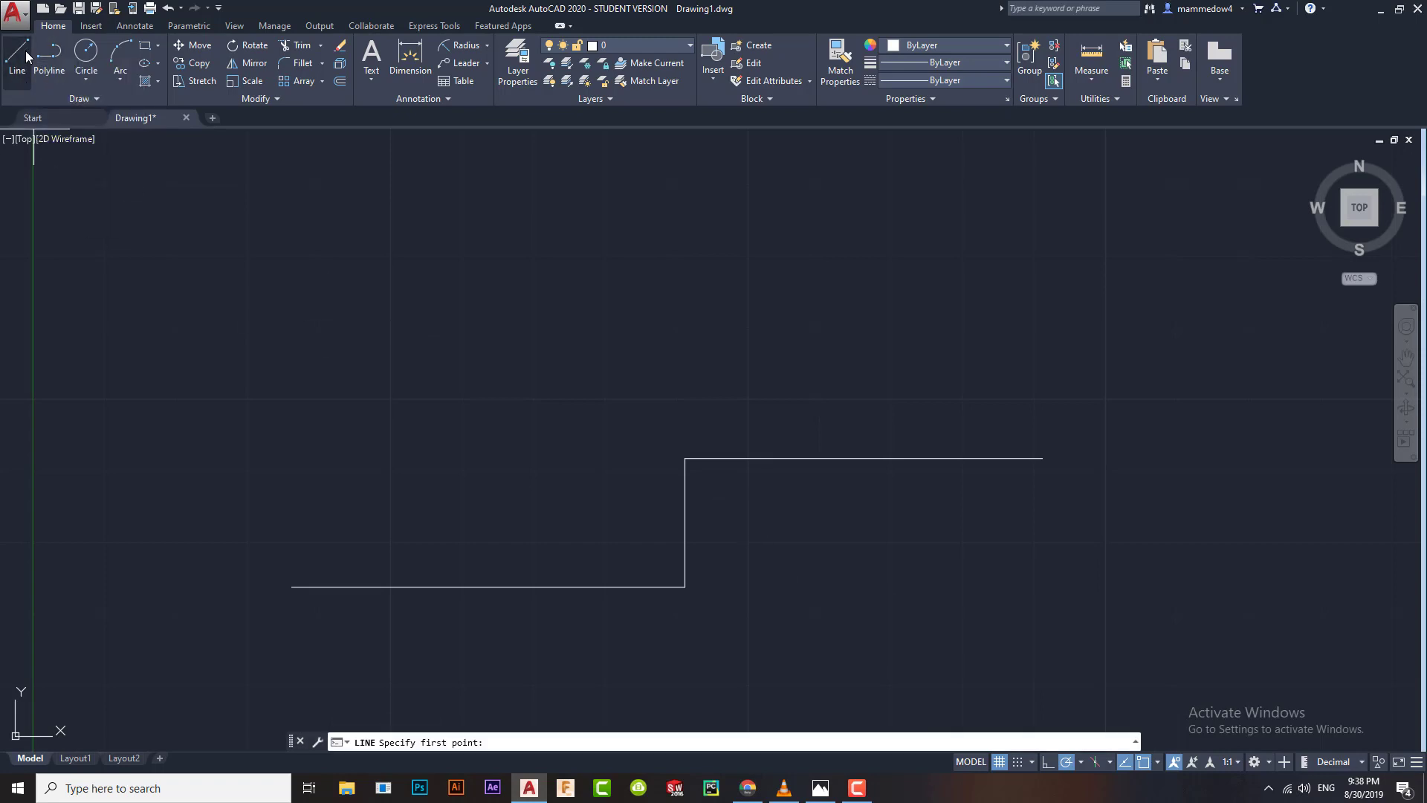
pyautogui.click(1042, 458)
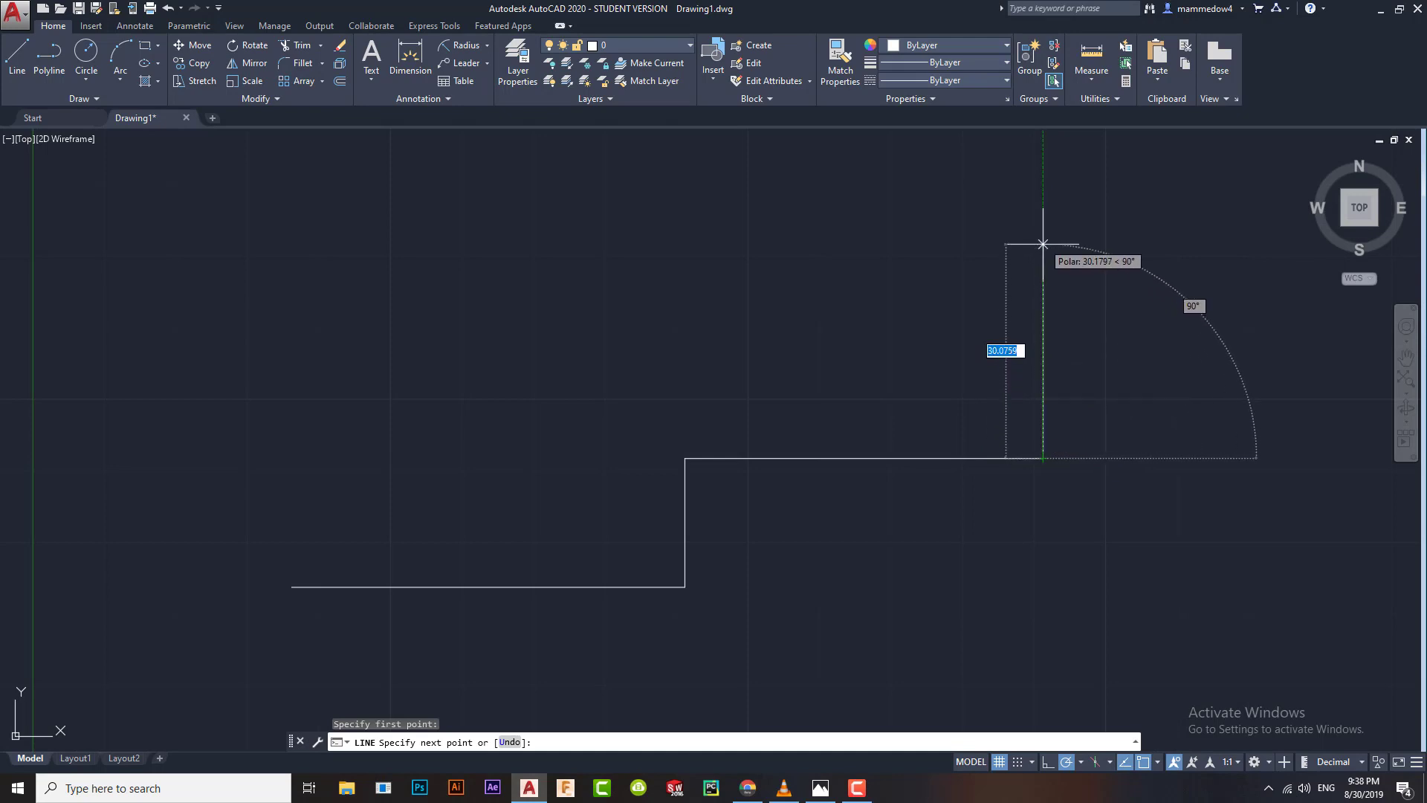
pyautogui.click(1081, 761)
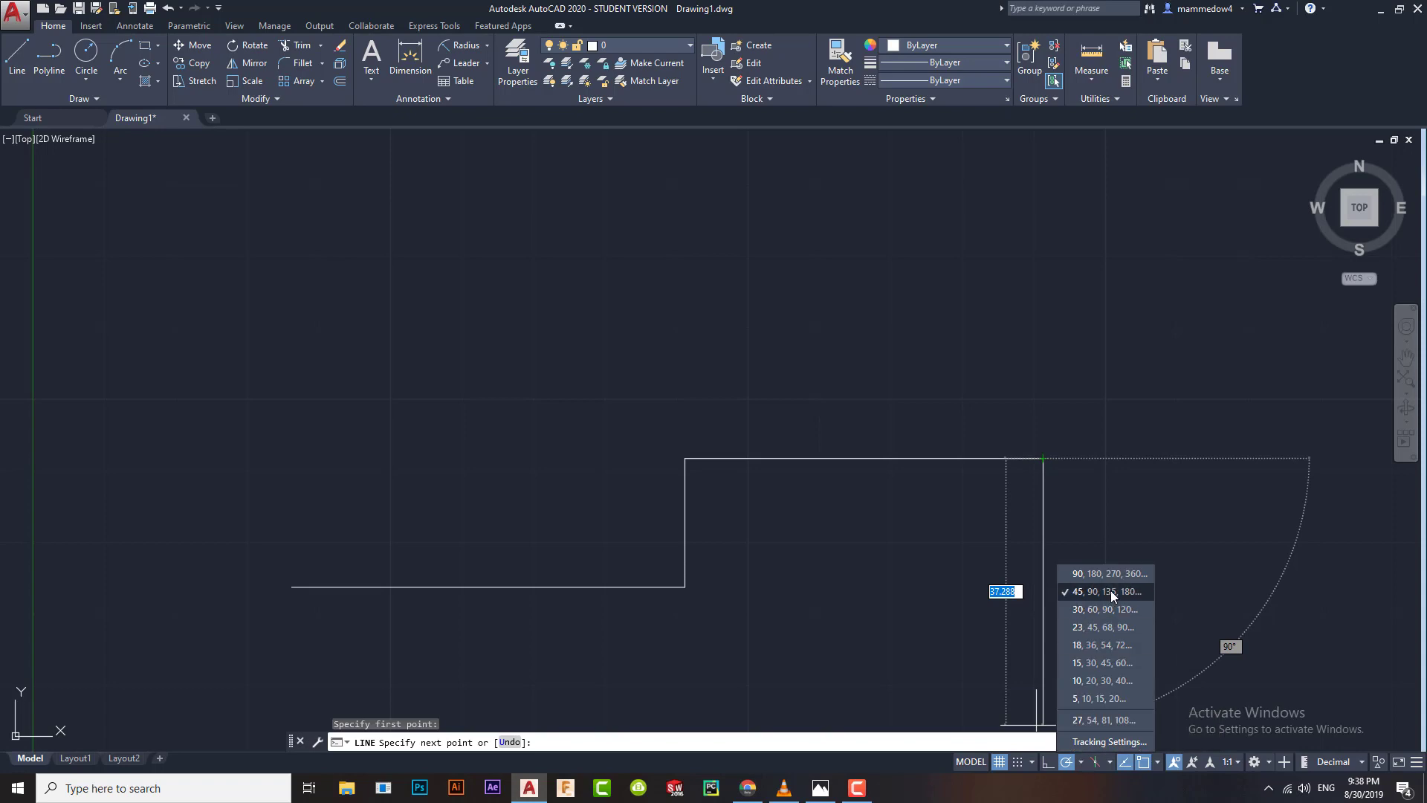
pyautogui.click(1070, 346)
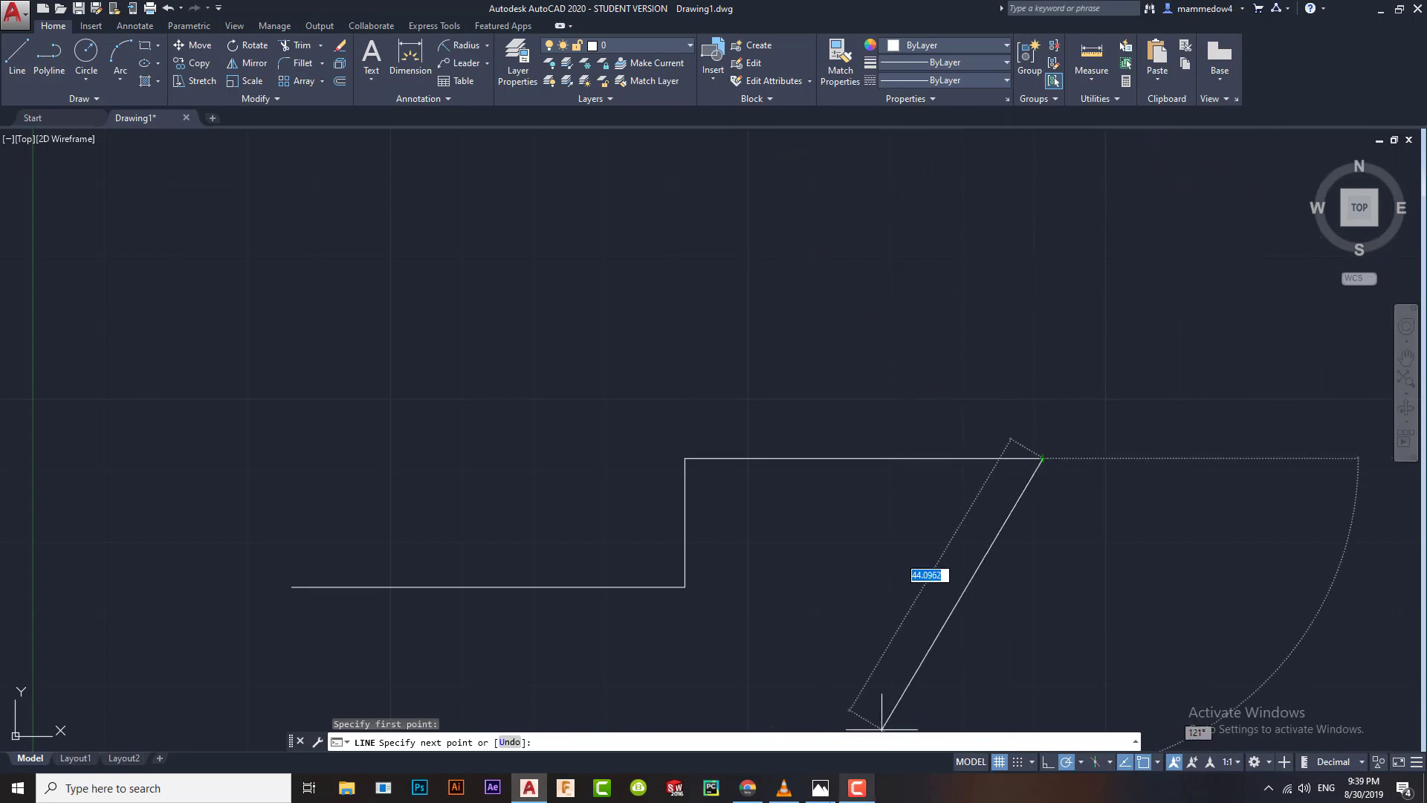
pyautogui.click(820, 787)
pyautogui.doubleClick(579, 319)
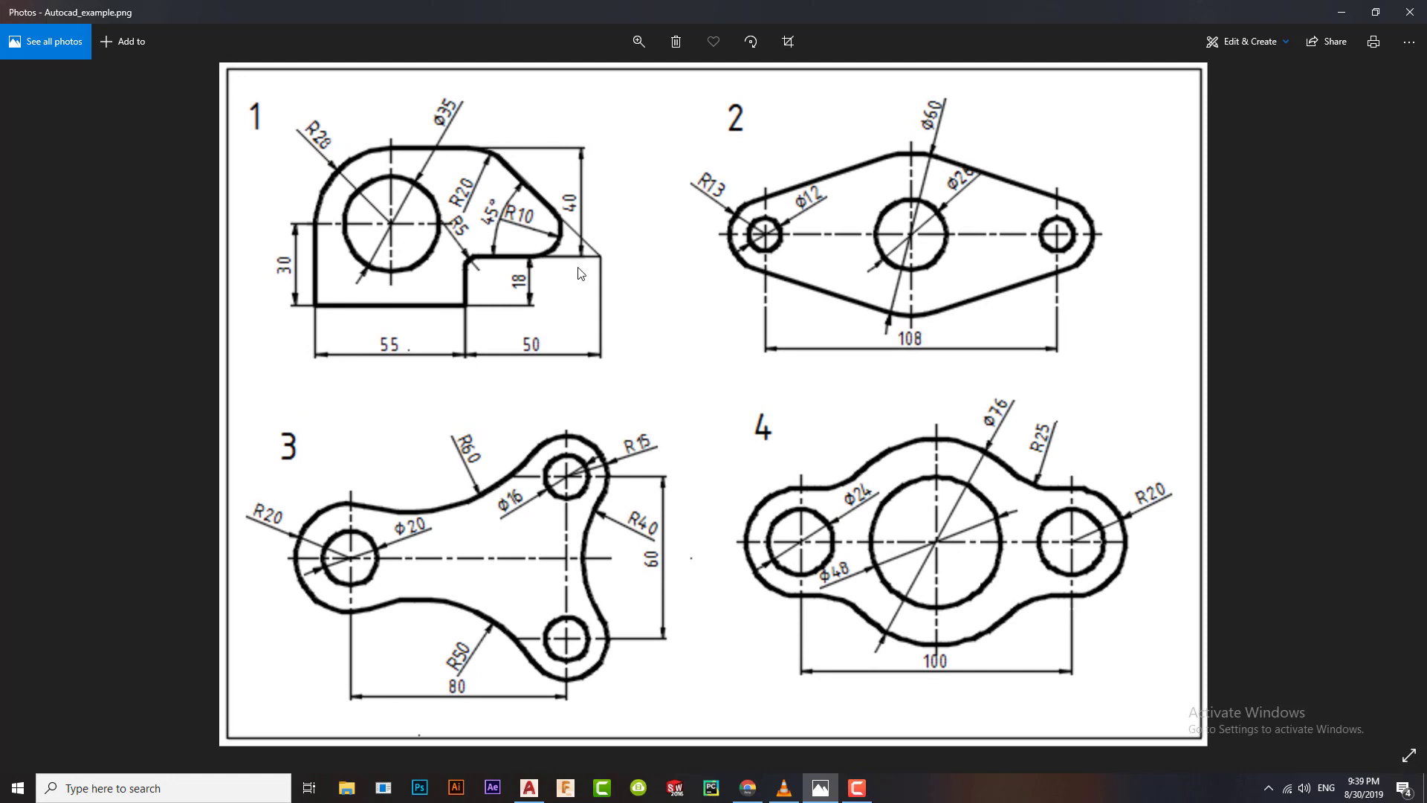
pyautogui.click(526, 789)
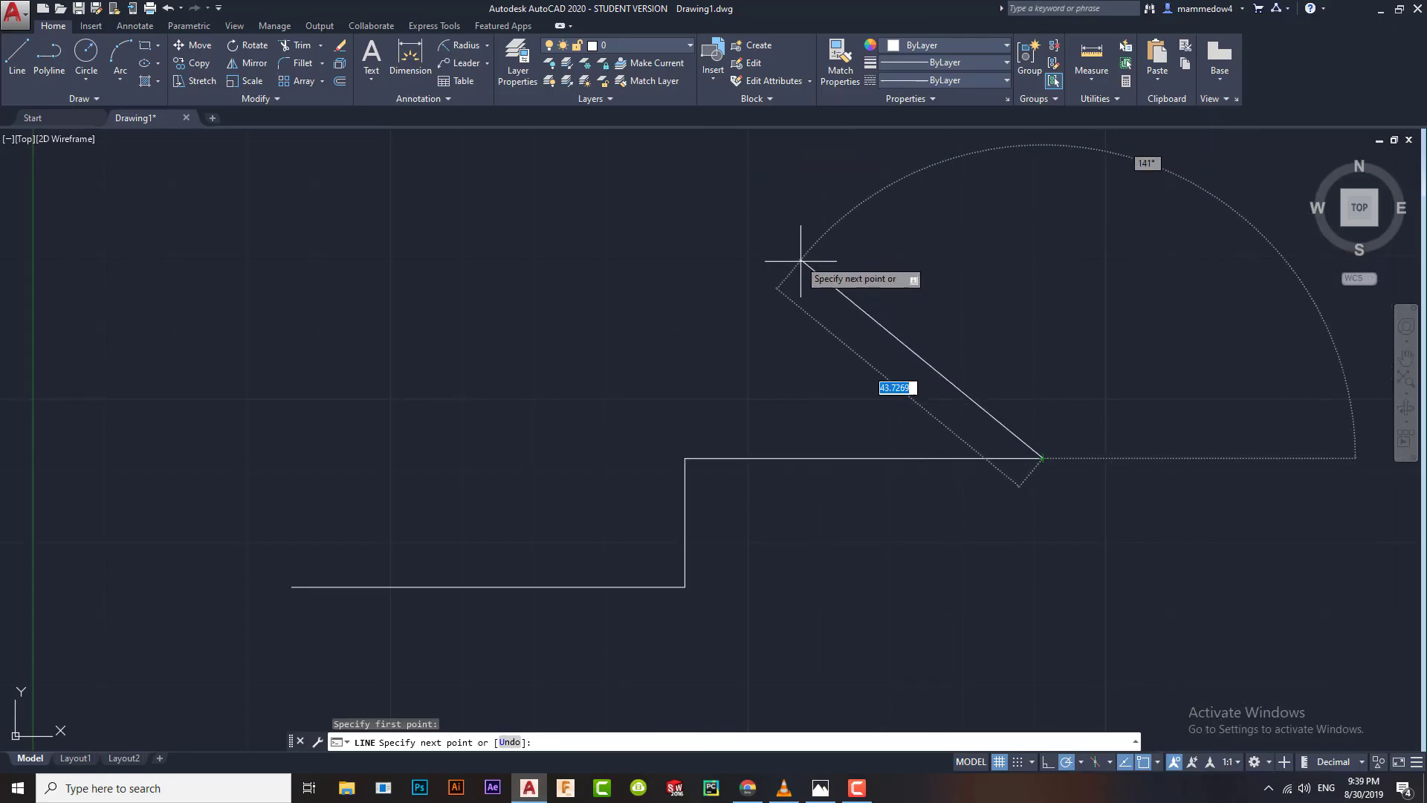
pyautogui.scroll(-2, 805, 257)
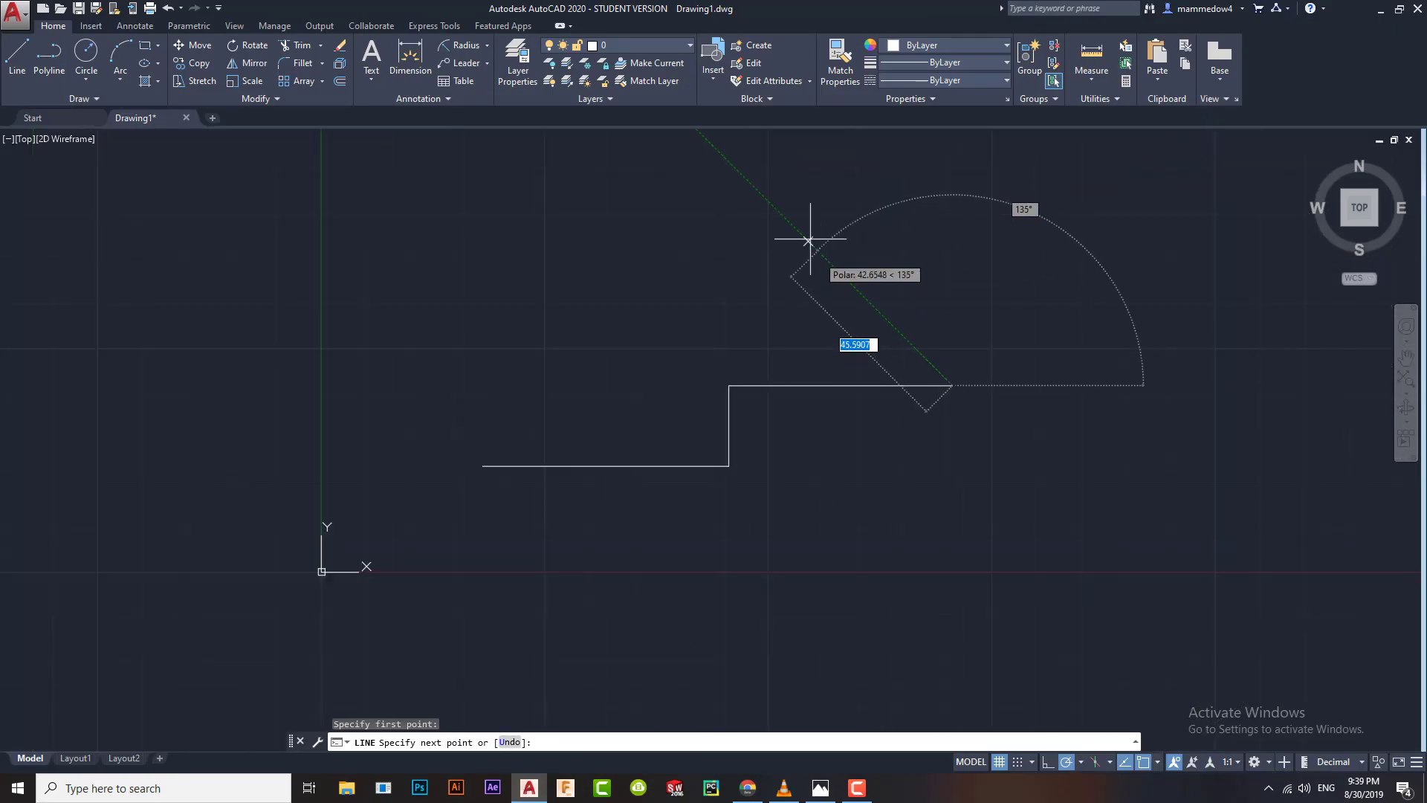
pyautogui.click(720, 154)
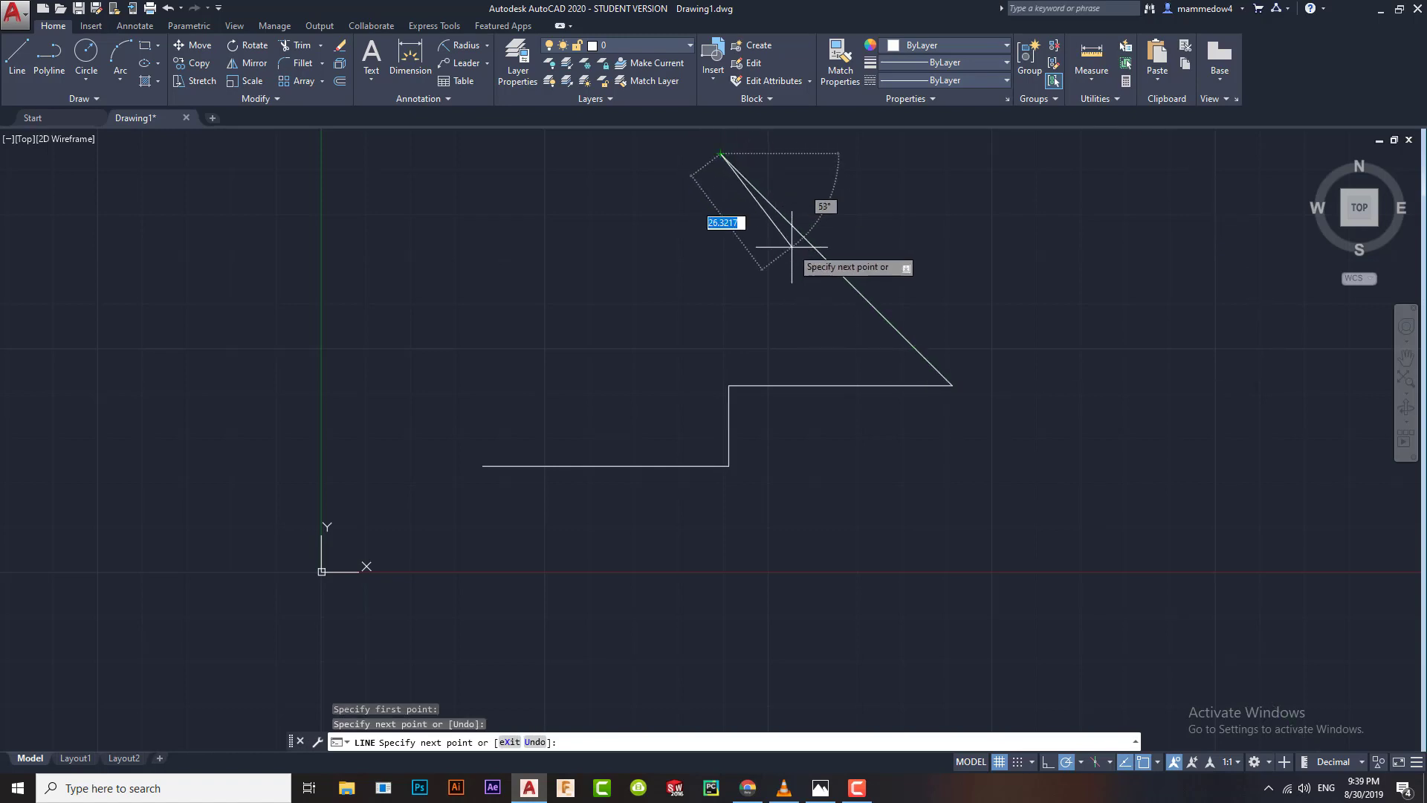
pyautogui.press('Return')
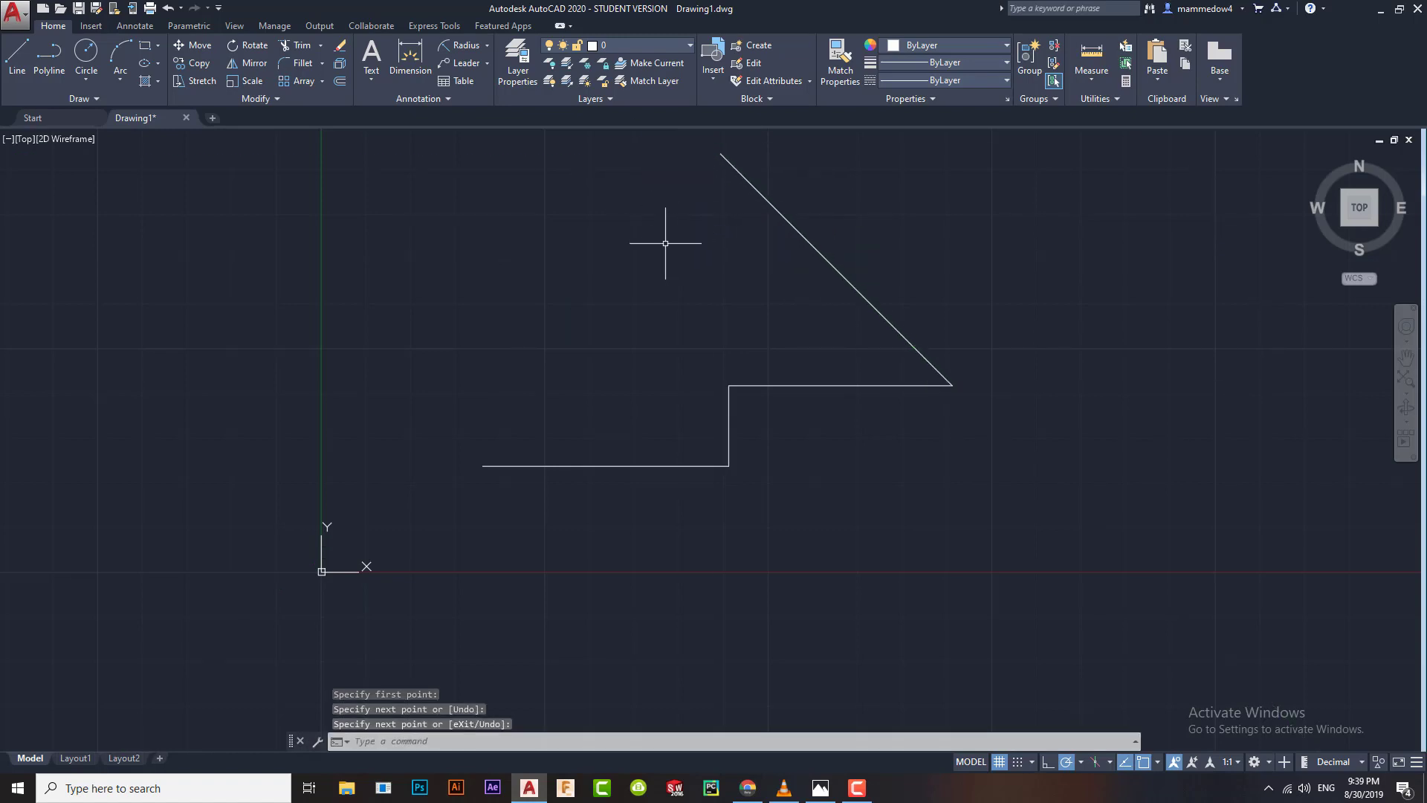
# Step: Draw a horizontal line leftward across the slanted line, starting 40 directly above the right end of the 50-long edge
pyautogui.click(21, 57)
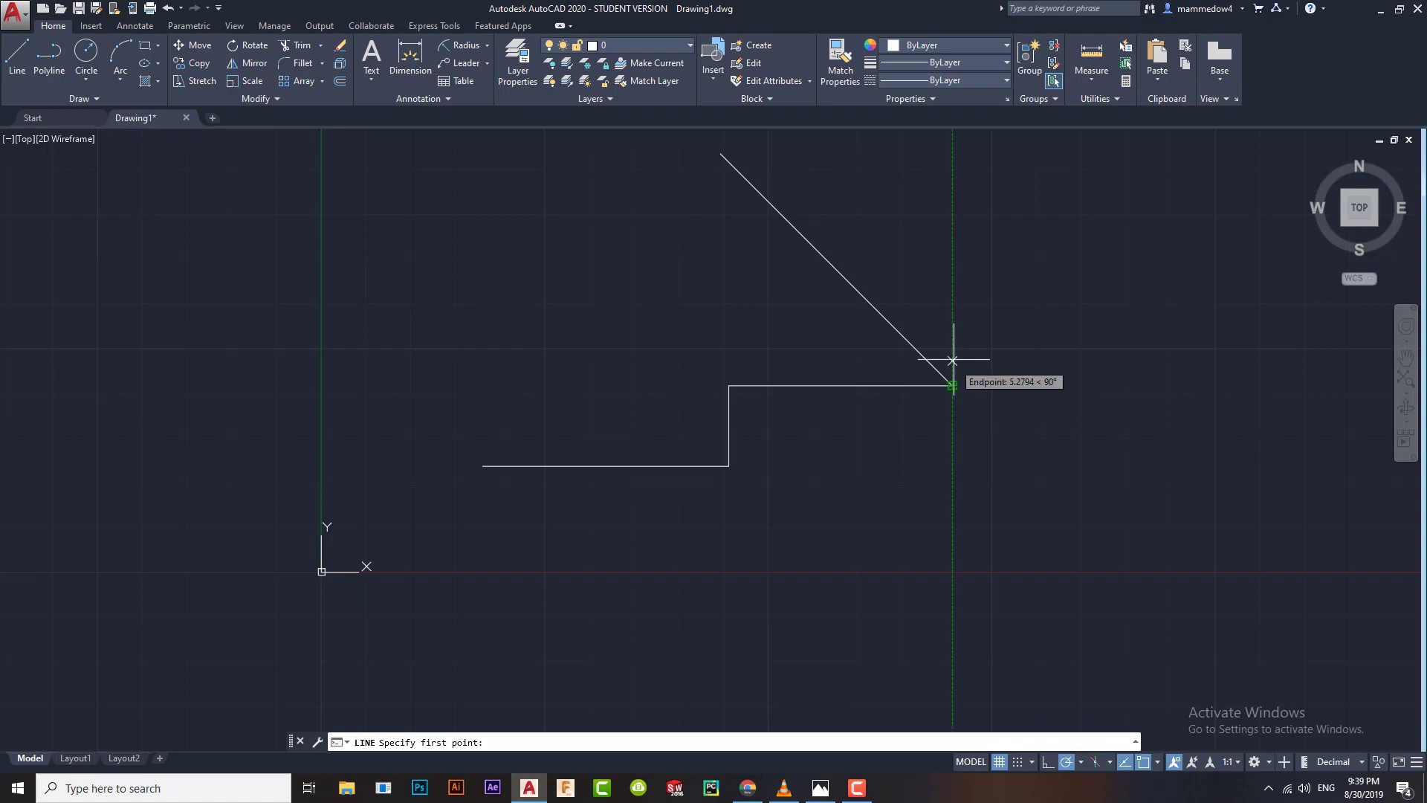
pyautogui.write('4')
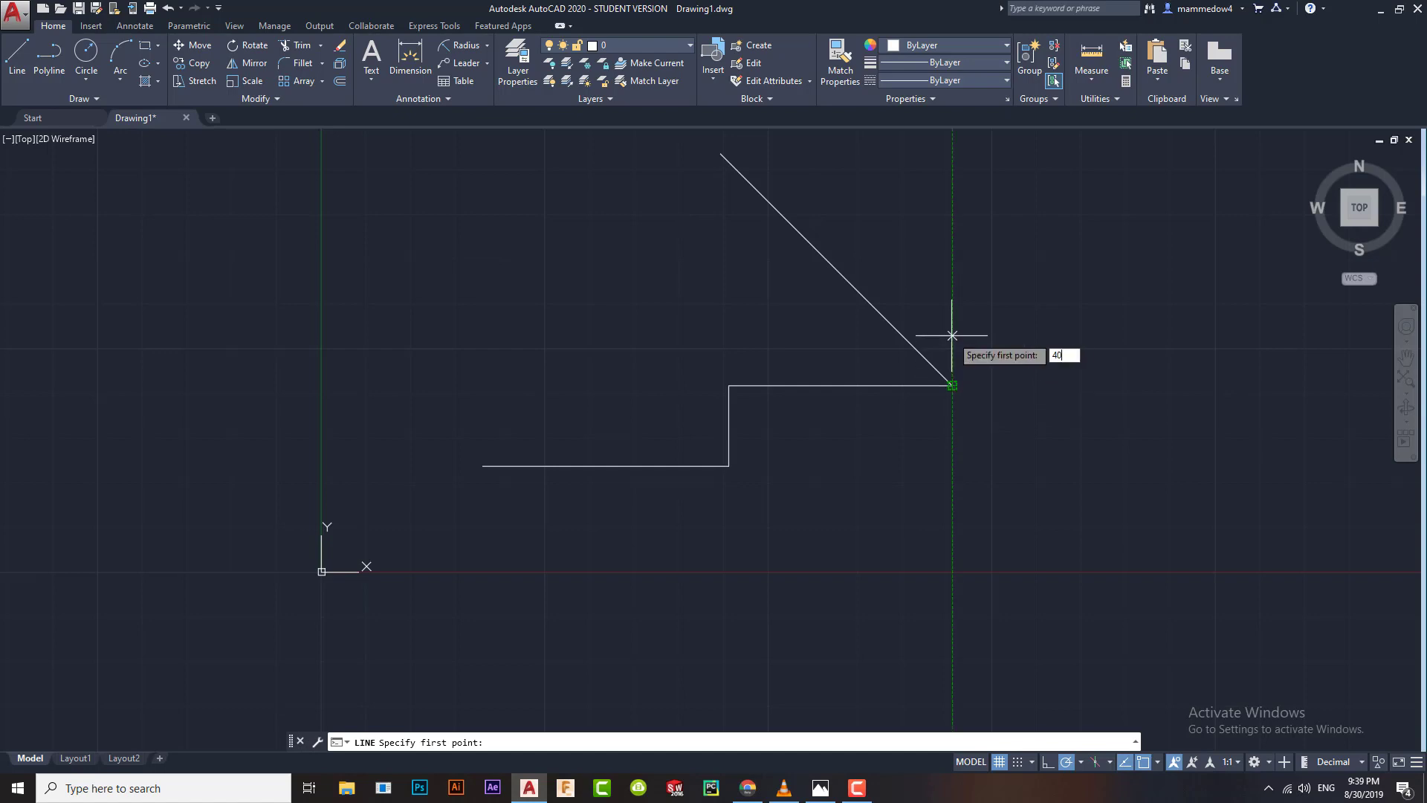
pyautogui.write('0')
pyautogui.press('Return')
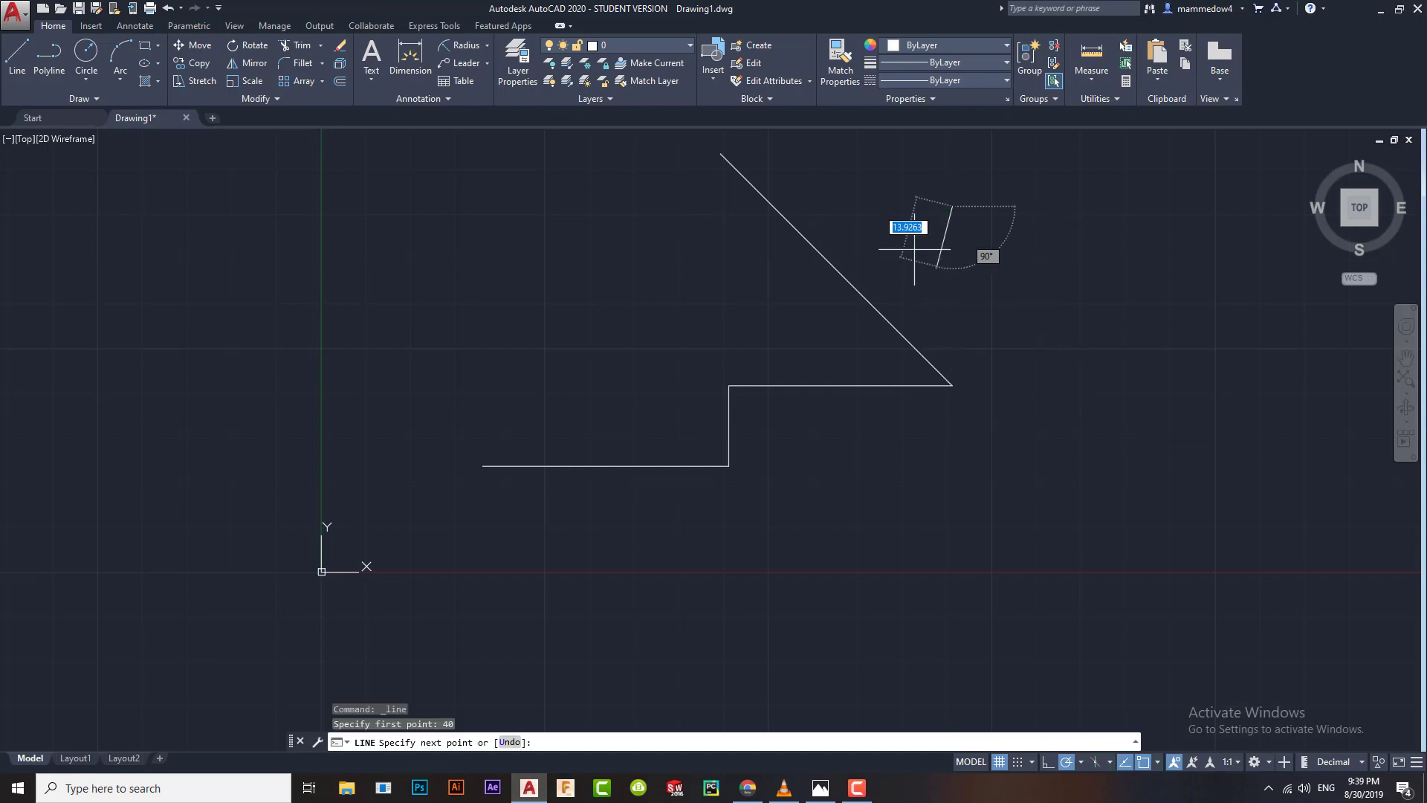
pyautogui.click(687, 206)
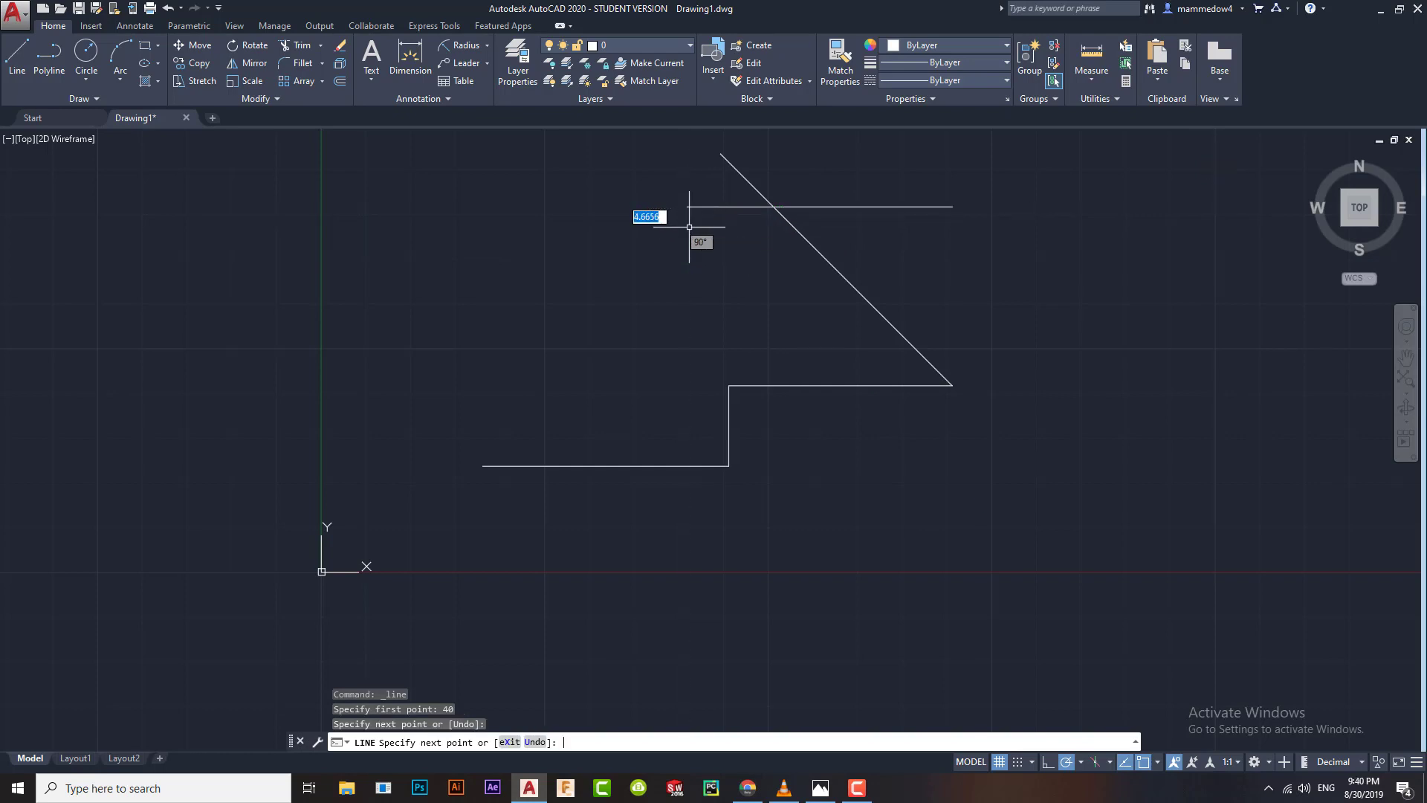
pyautogui.press('Return')
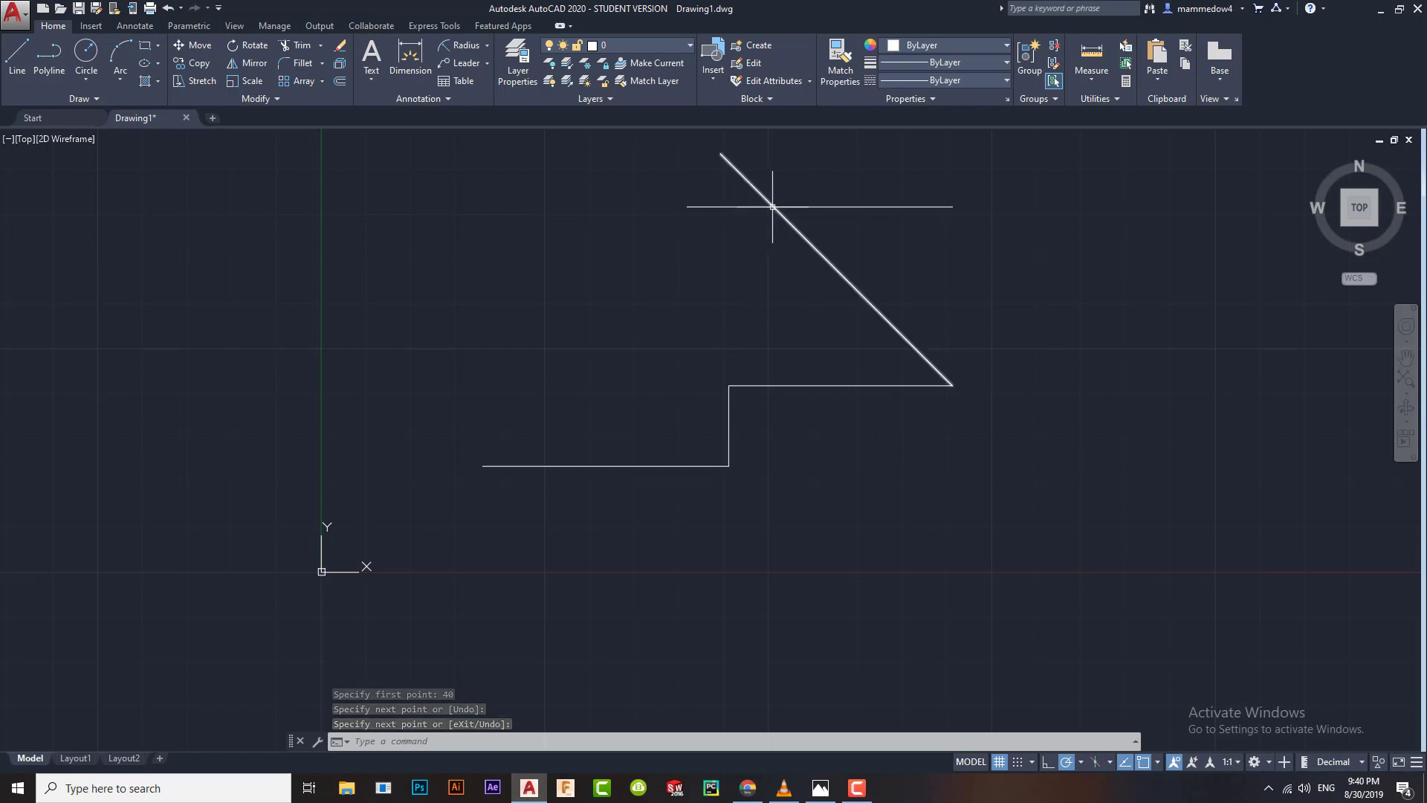
# Step: Check the reference image, and trim off the horizontal line's right portion and the slanted line's upper end beyond their intersection
pyautogui.click(818, 791)
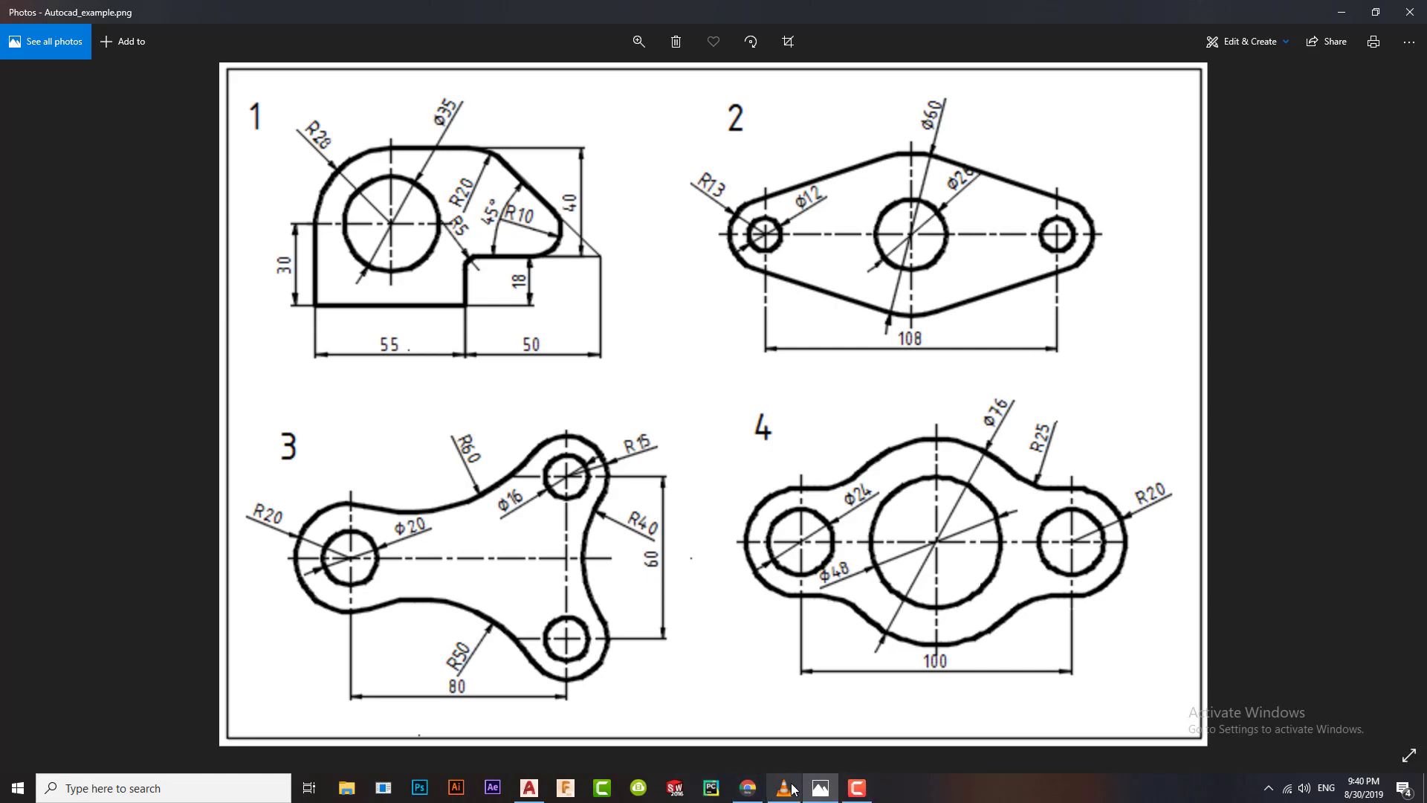
pyautogui.click(543, 792)
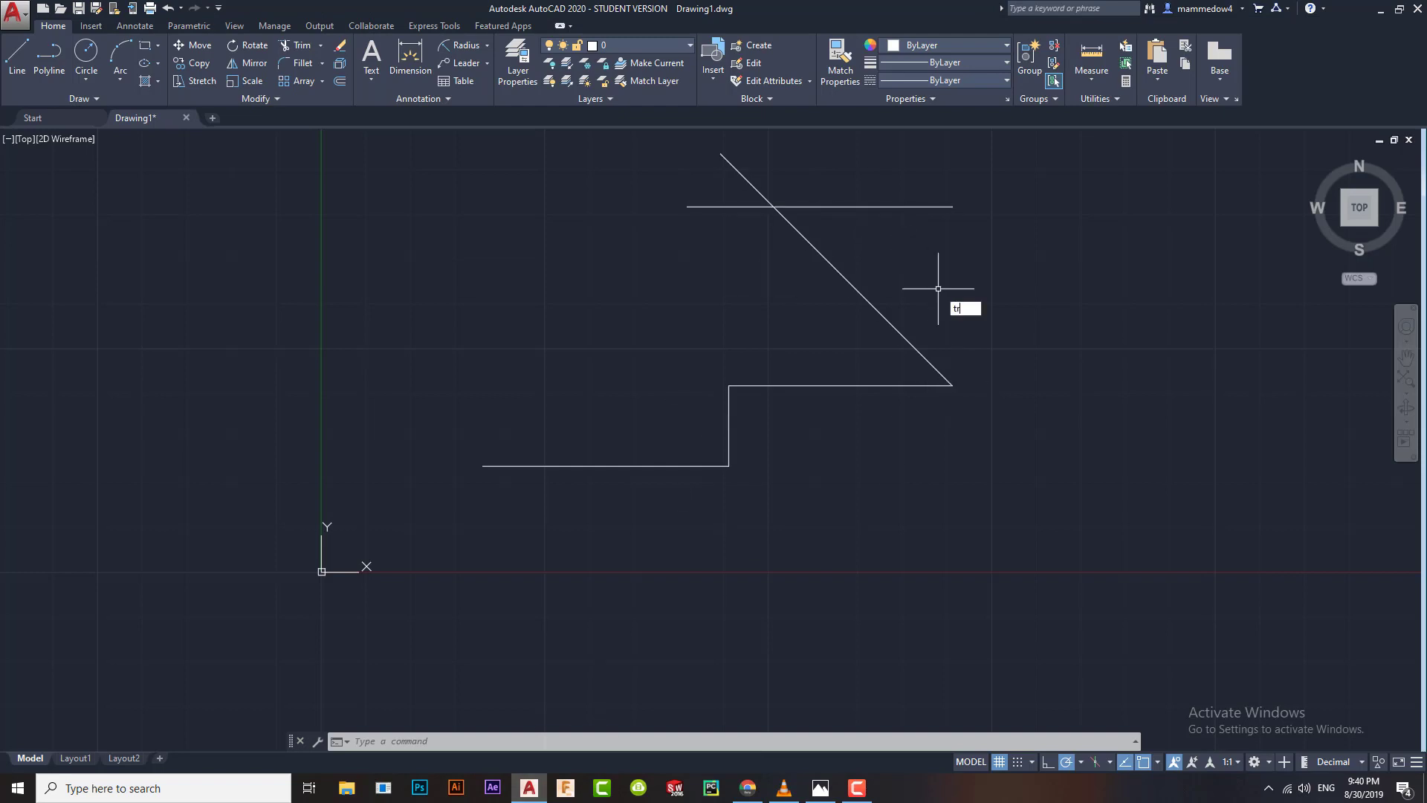
pyautogui.write('tr')
pyautogui.press('Return')
pyautogui.press('Return')
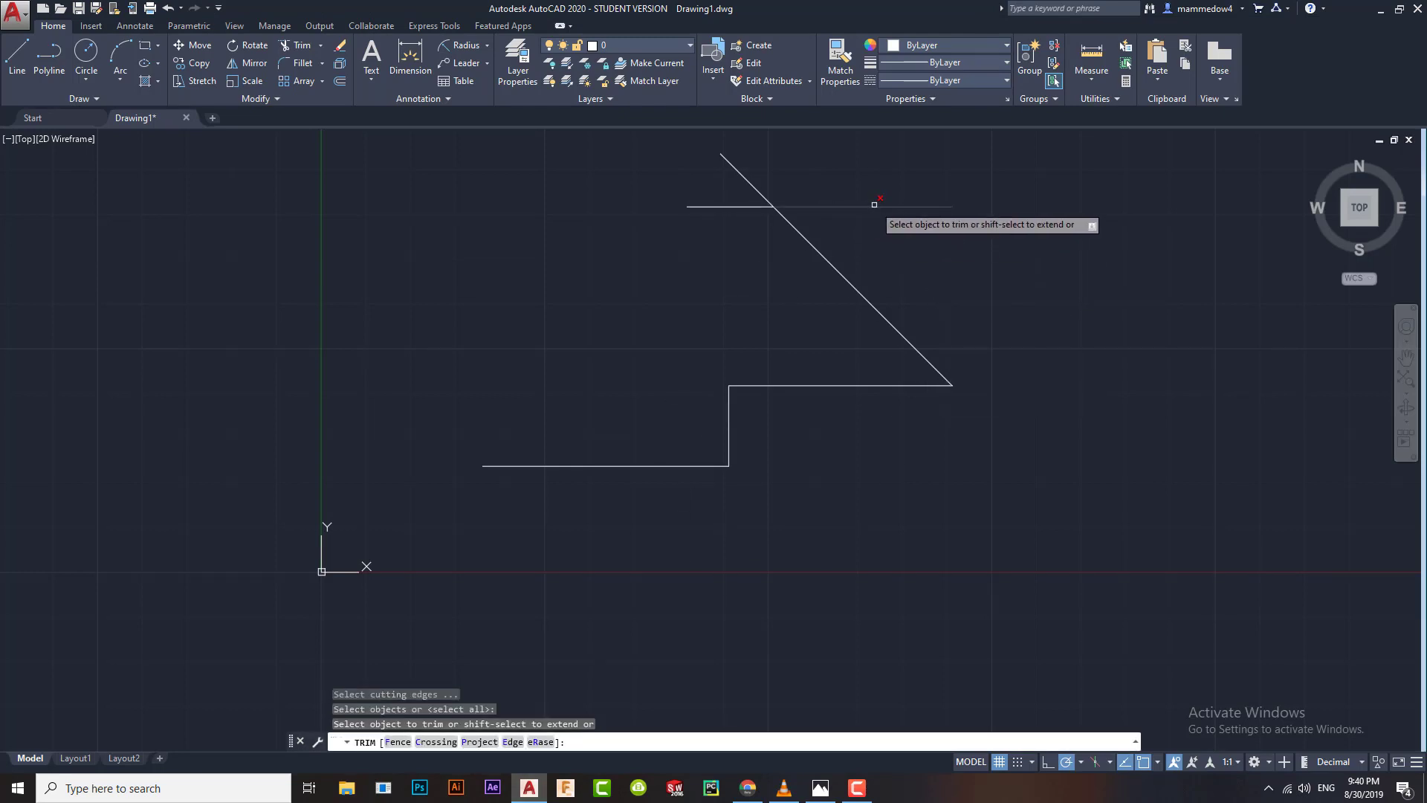
pyautogui.click(873, 204)
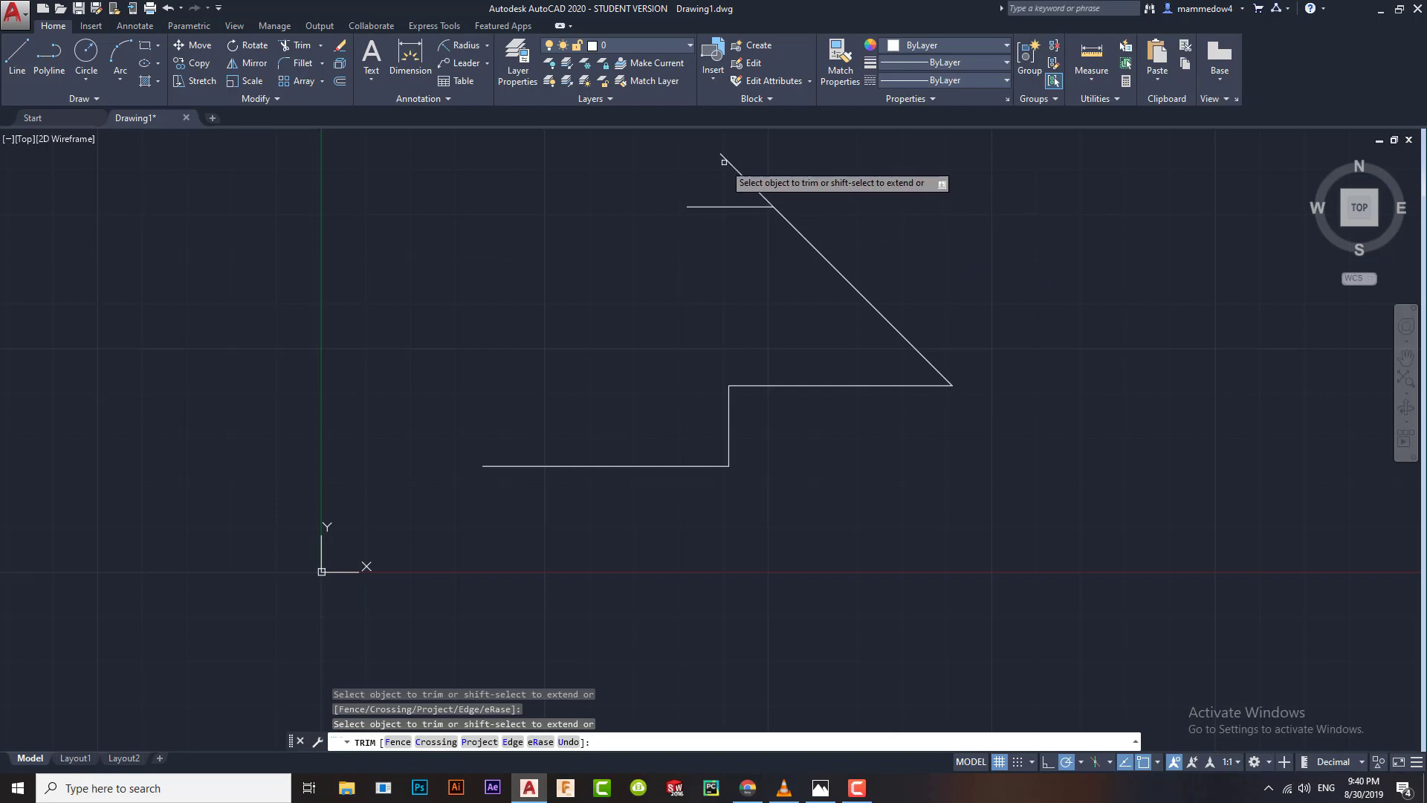
pyautogui.click(744, 177)
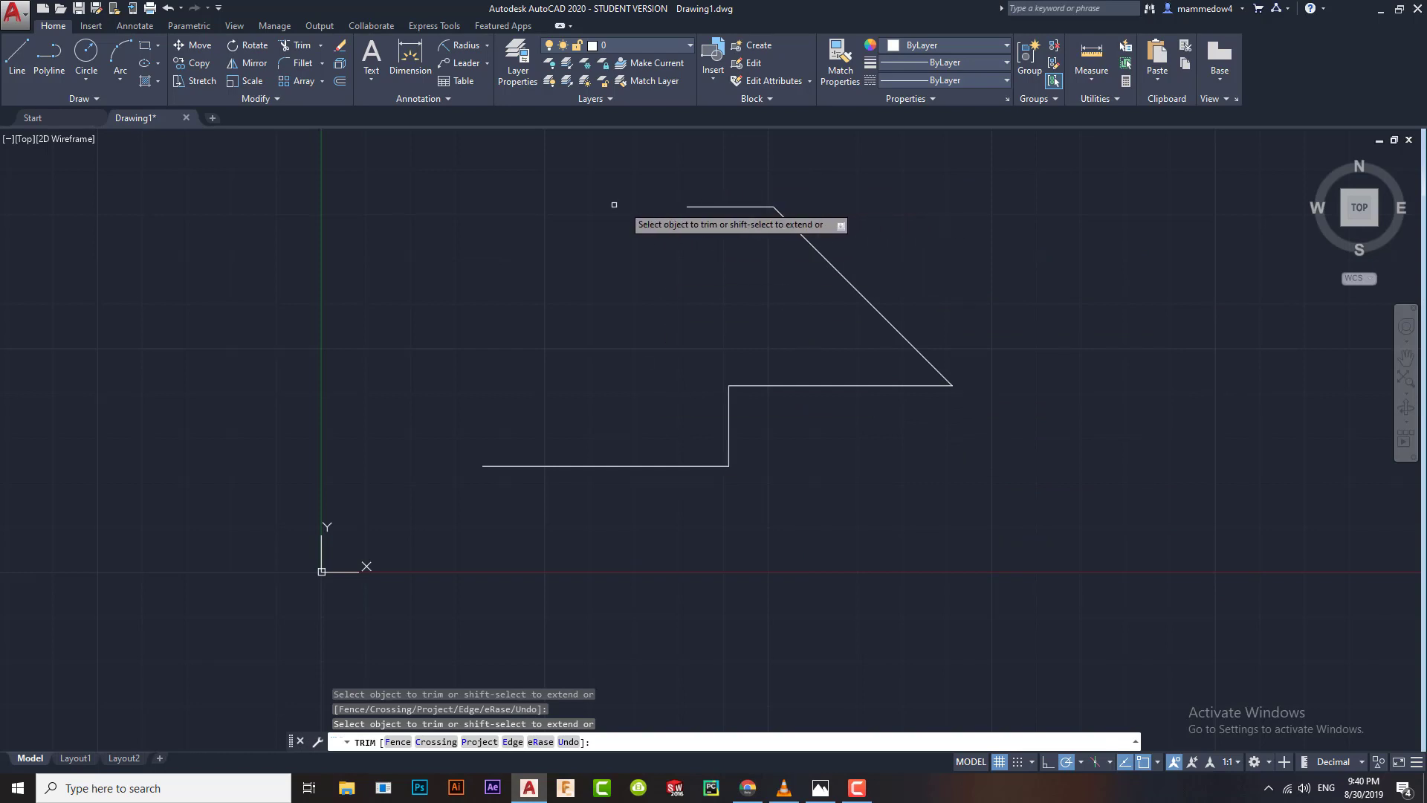
pyautogui.press('Return')
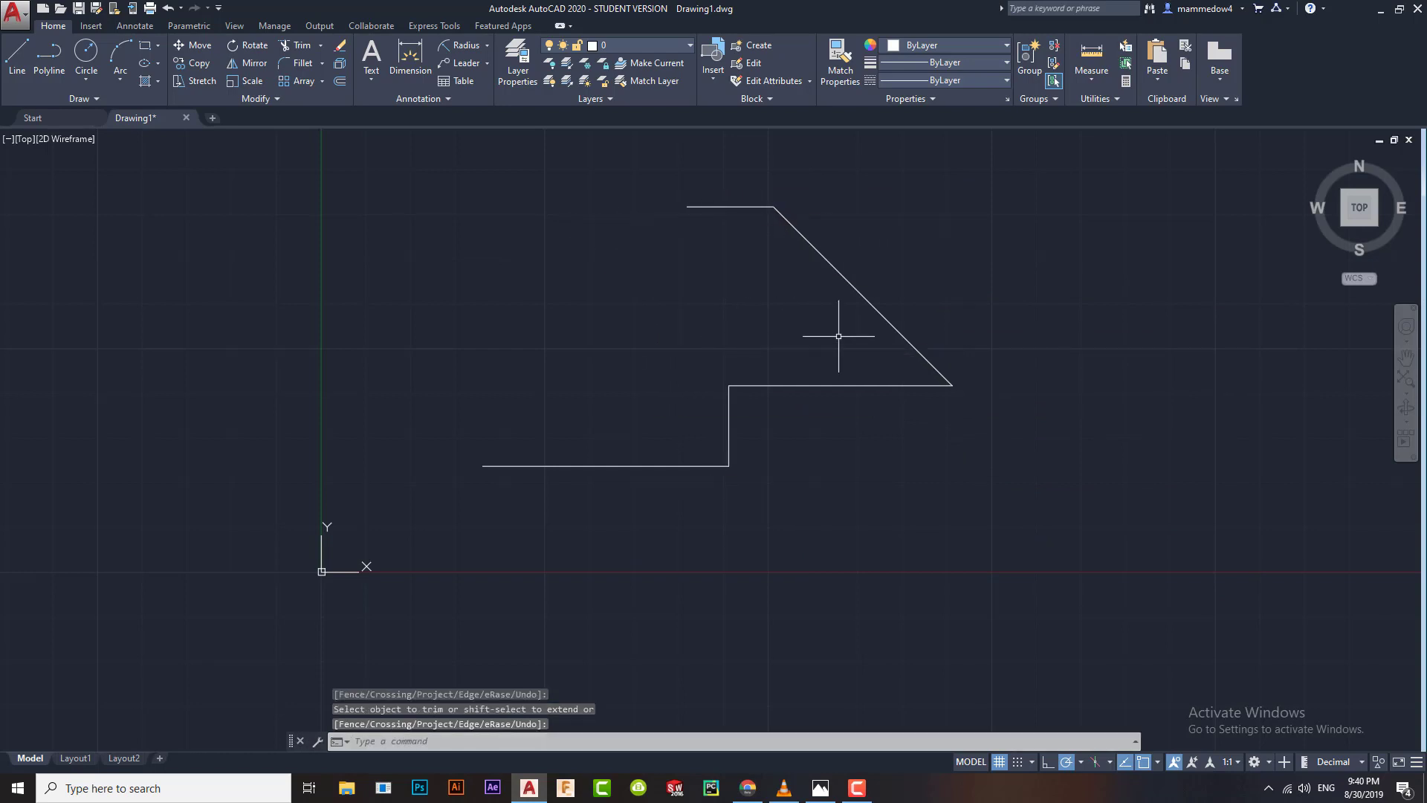
# Step: Stretch the left end of the top horizontal line to align vertically with the bottom edge's left end, making it 65 long
pyautogui.click(699, 206)
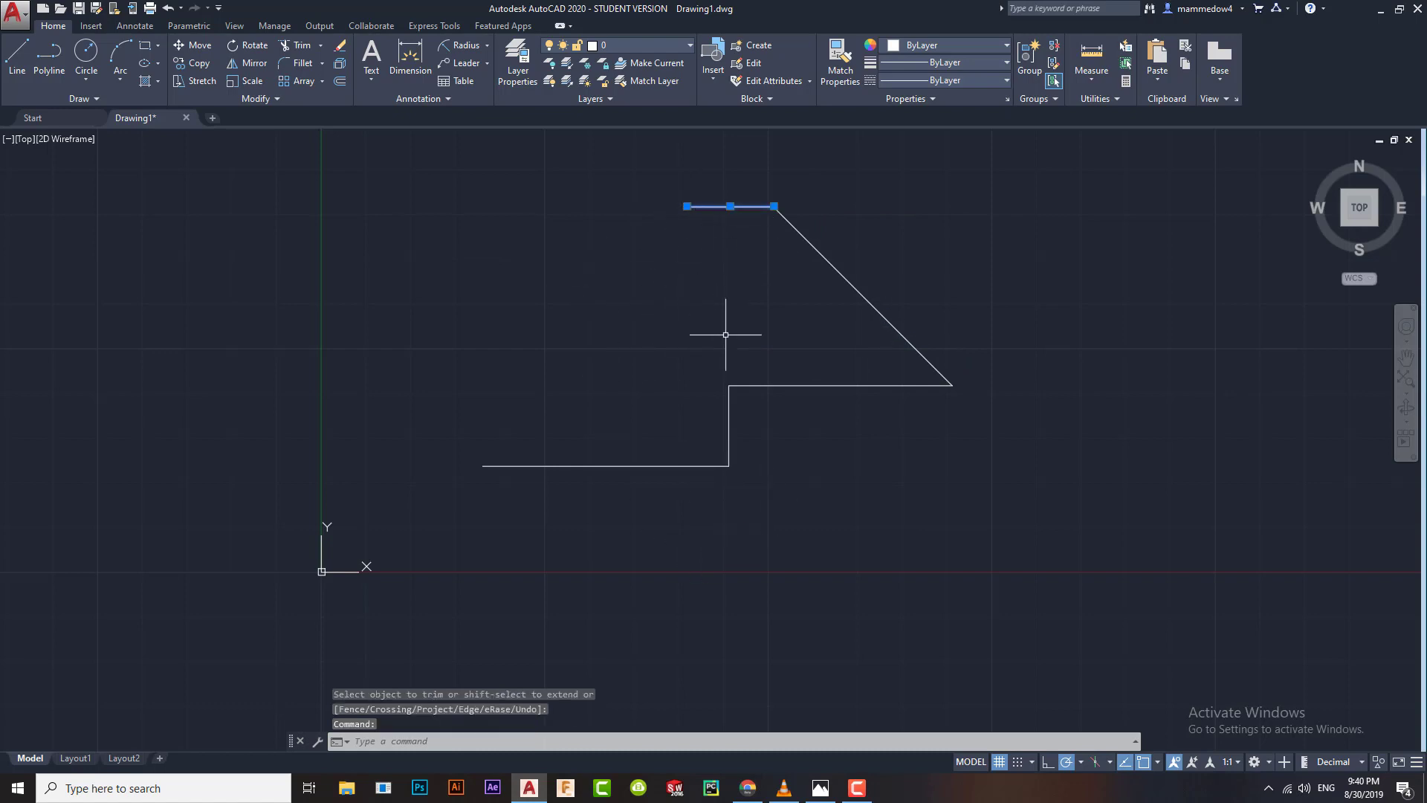
pyautogui.click(687, 206)
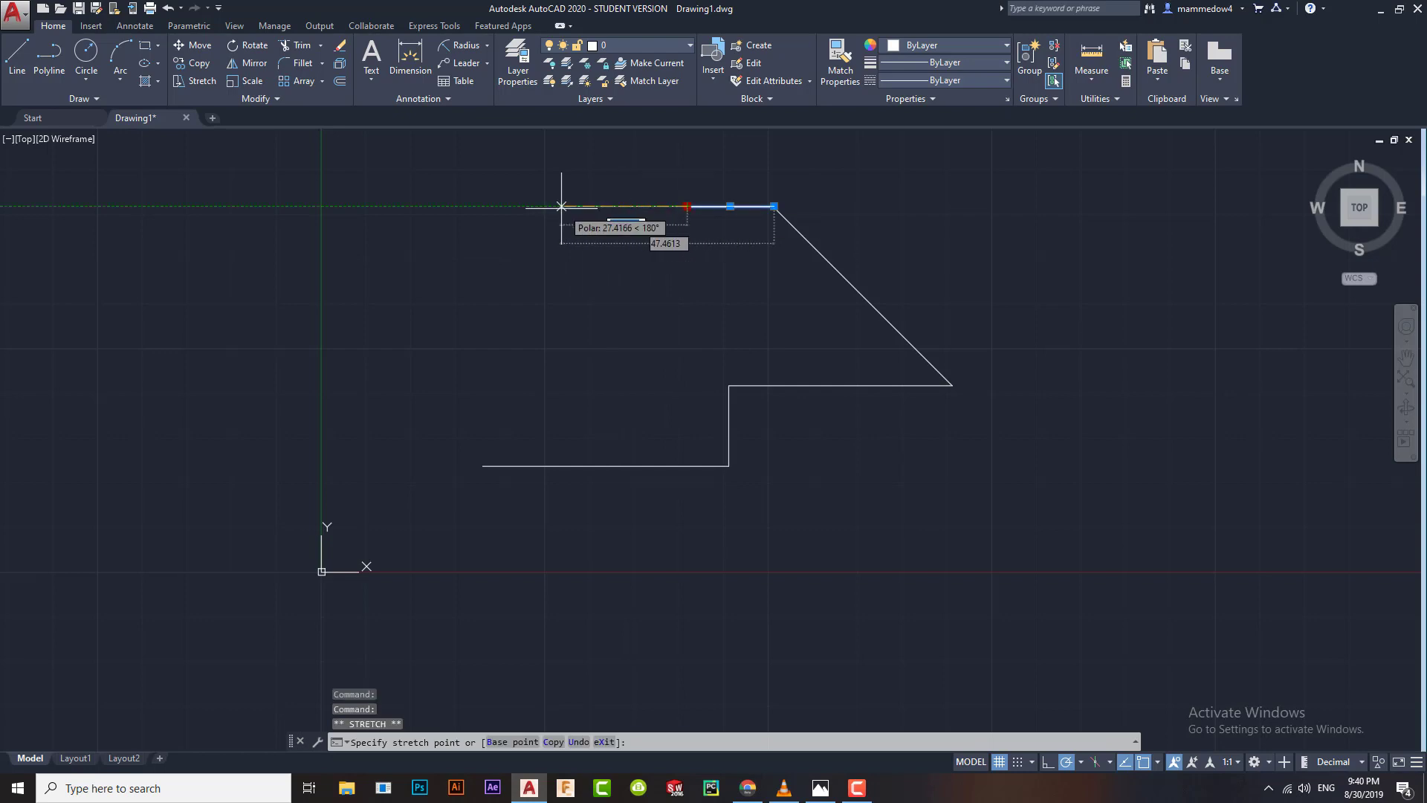
pyautogui.press('Escape')
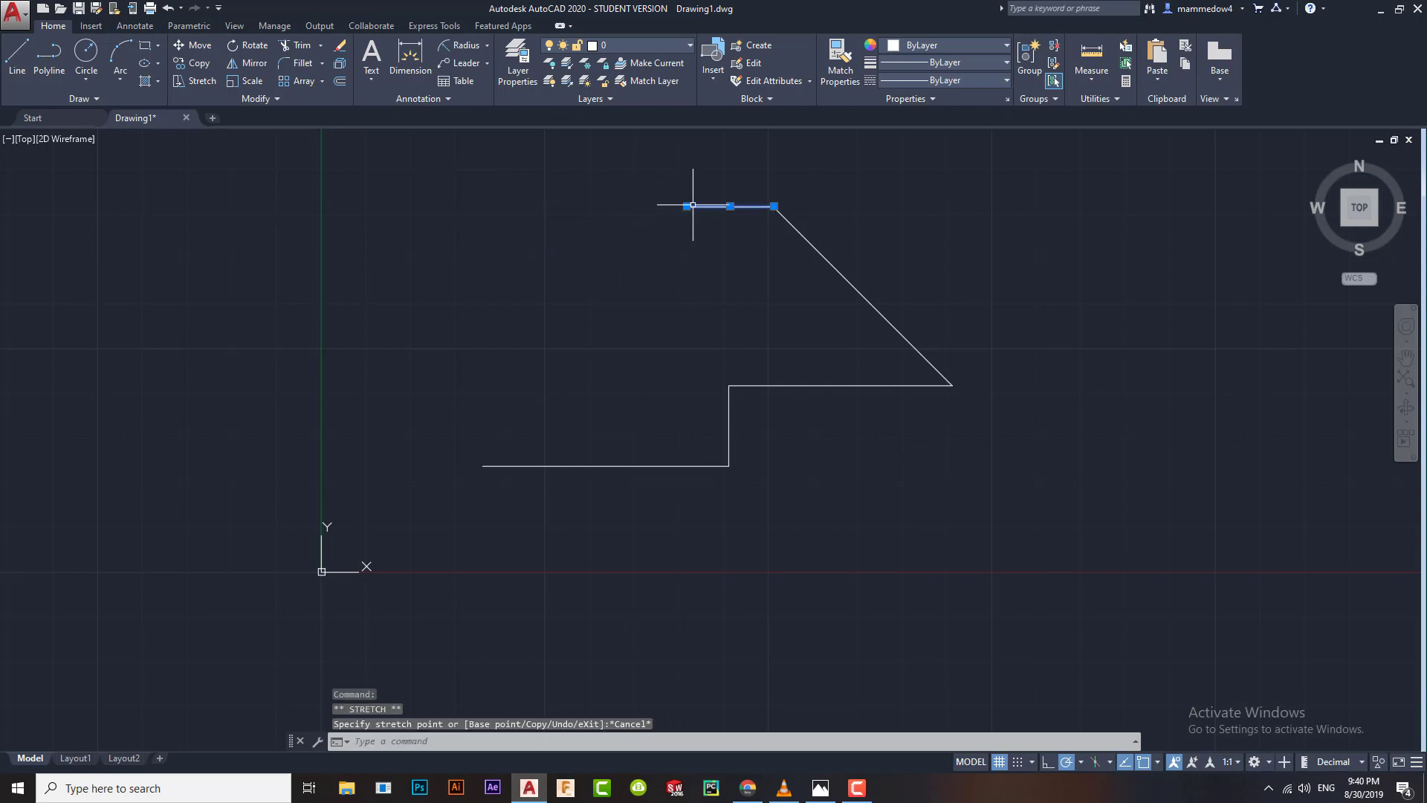
pyautogui.moveTo(687, 206)
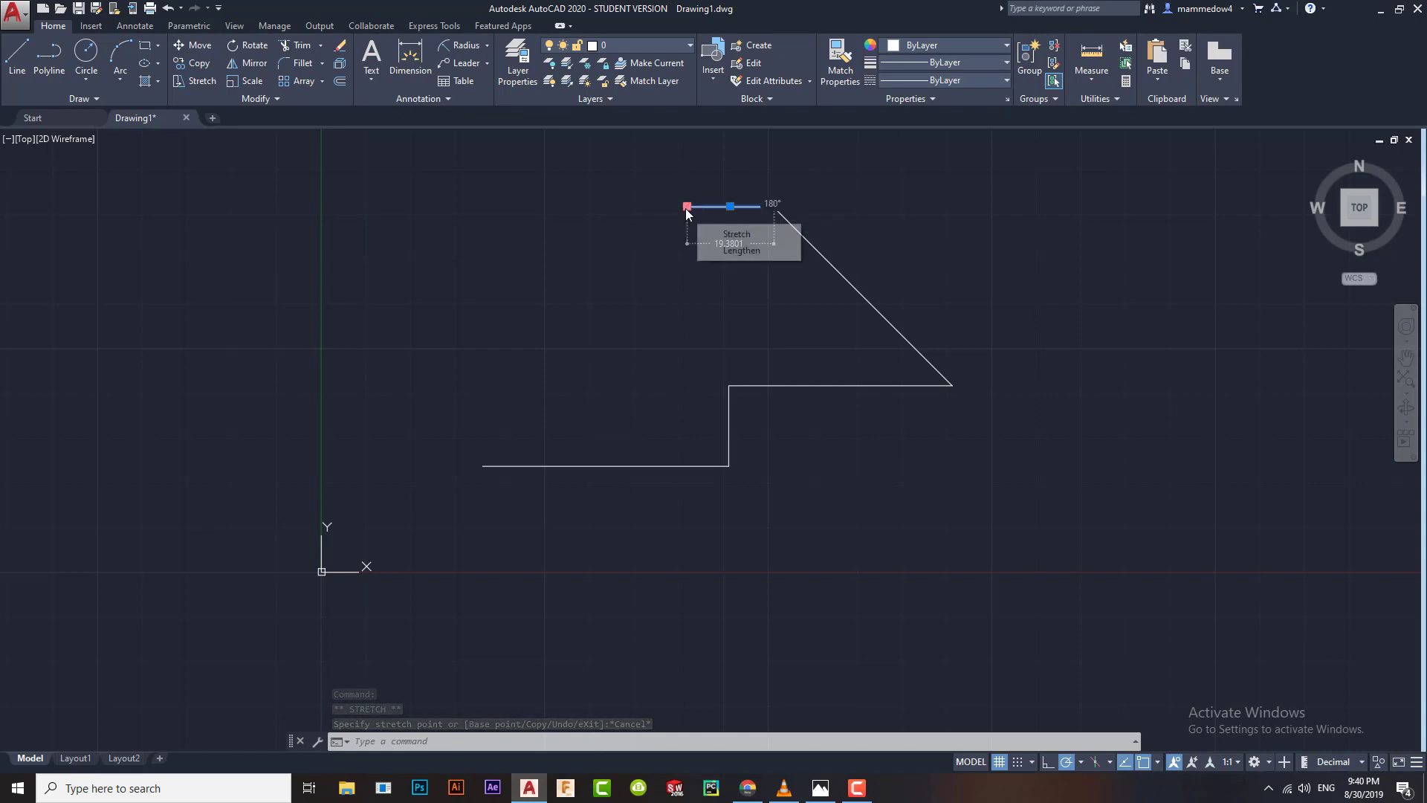
pyautogui.click(687, 206)
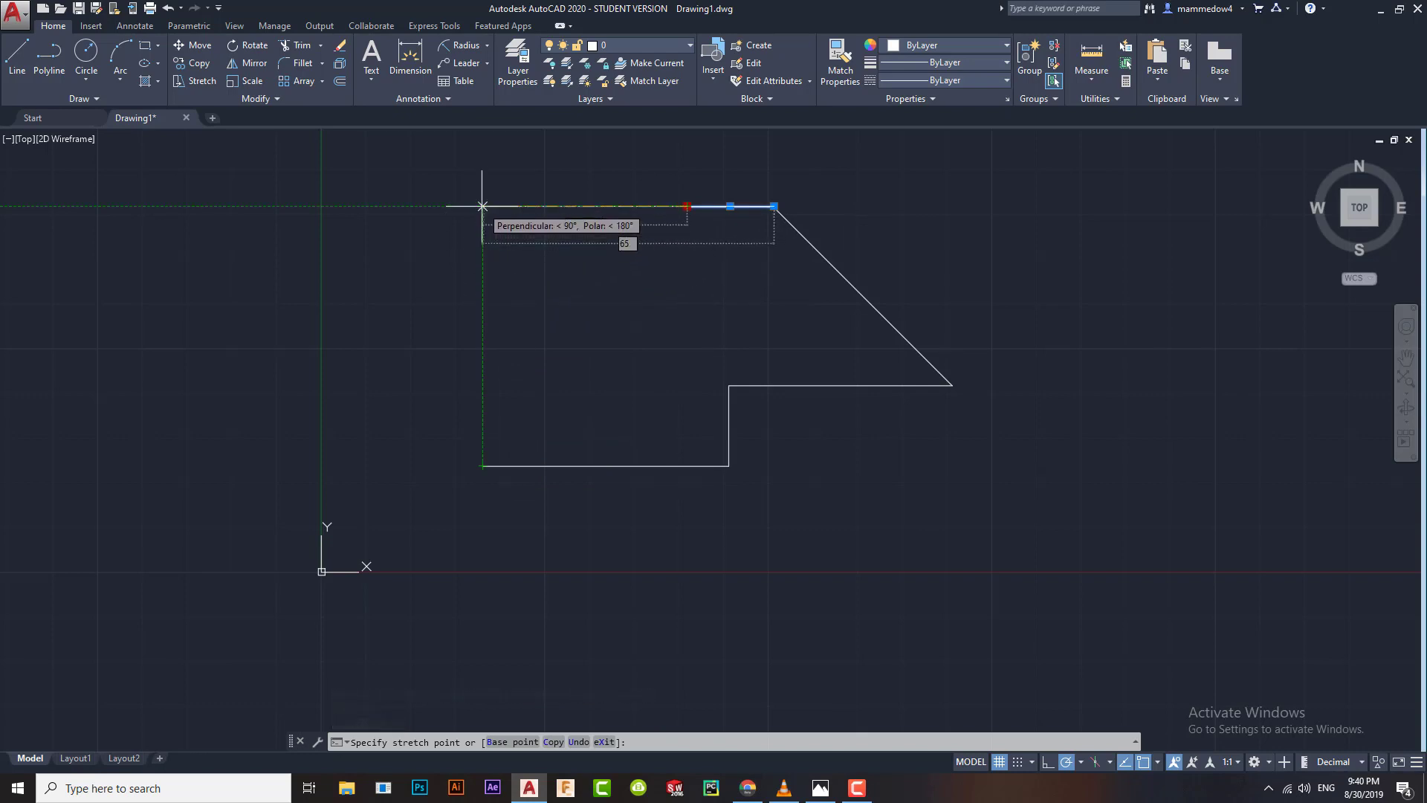
pyautogui.click(482, 206)
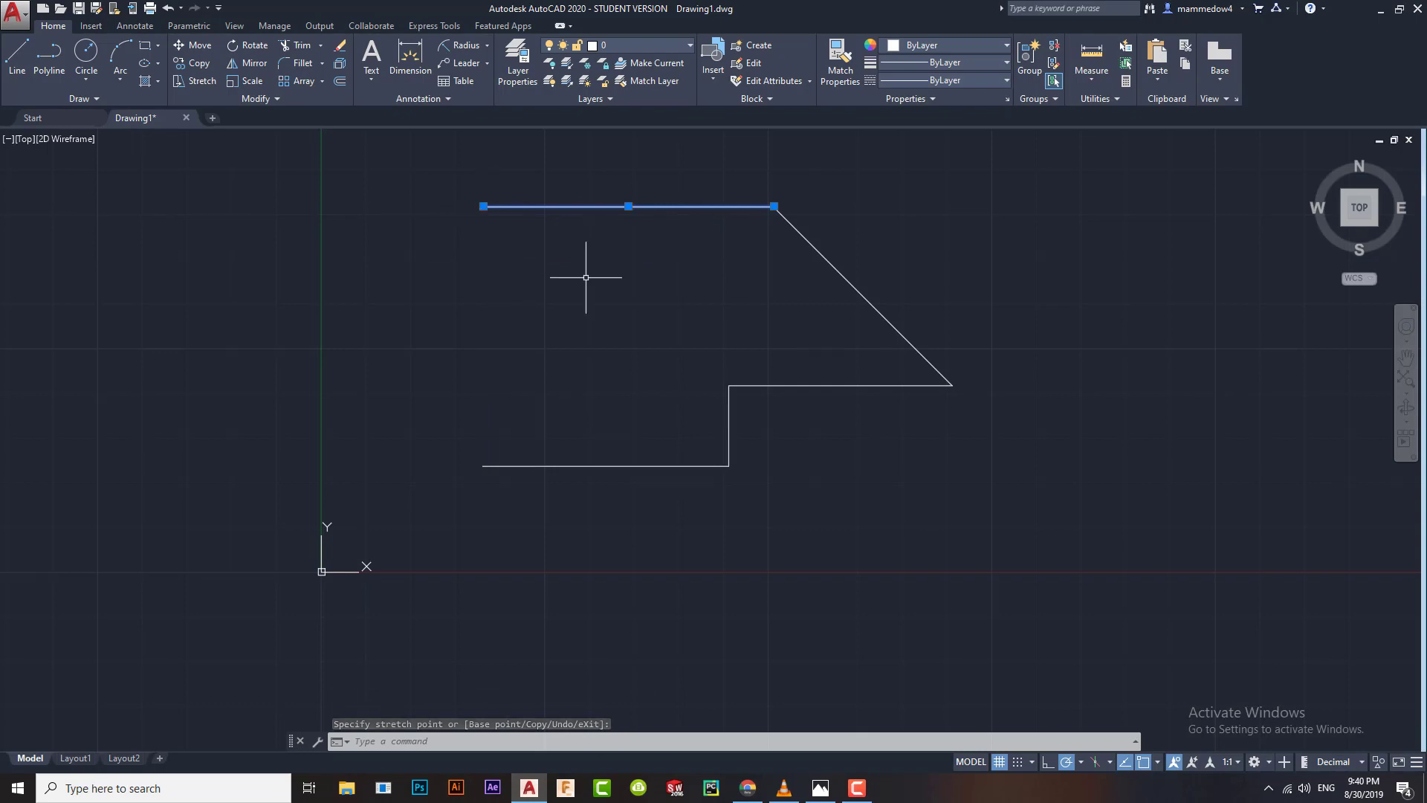
# Step: Close the outline with a vertical line from the top edge's left end to the bottom edge's left end
pyautogui.write('l')
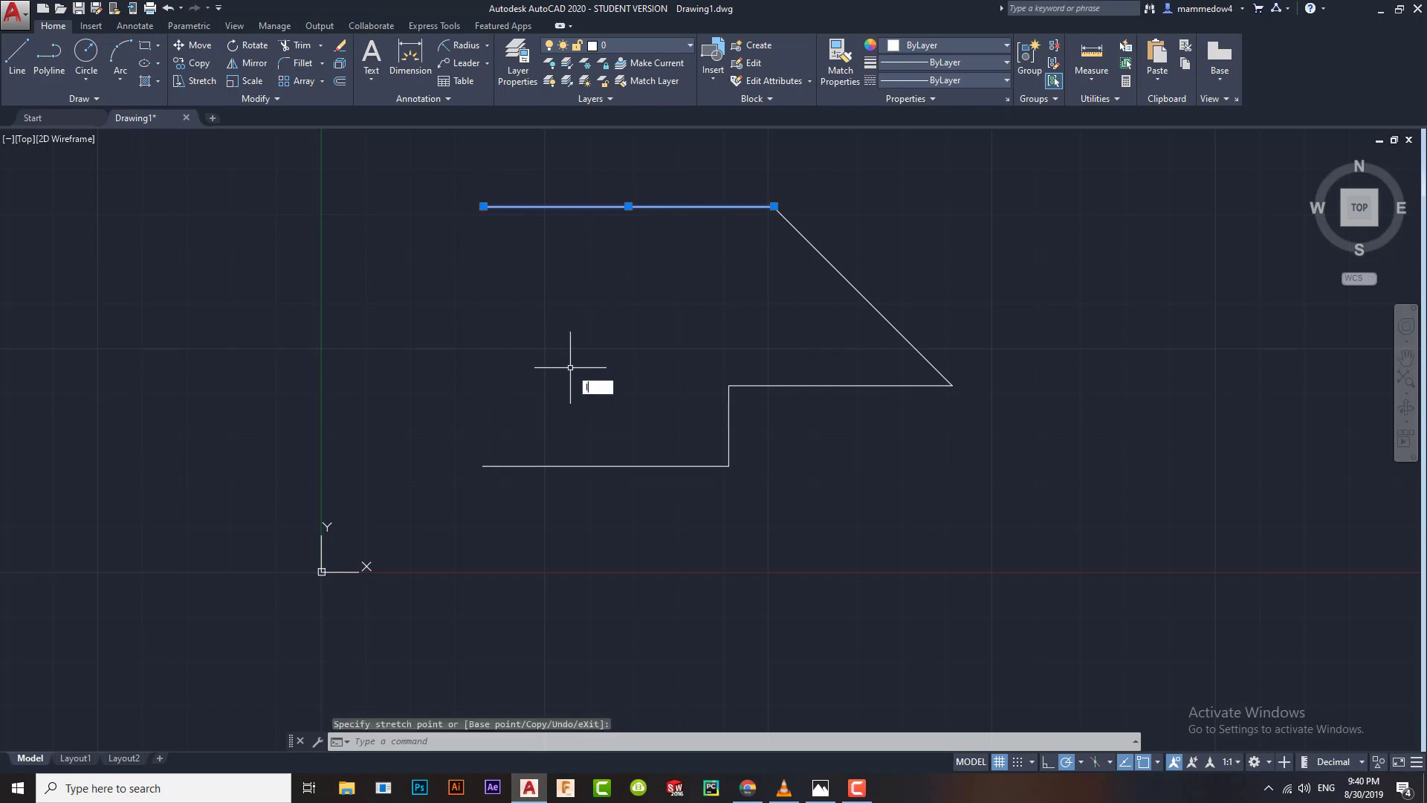
pyautogui.press('Return')
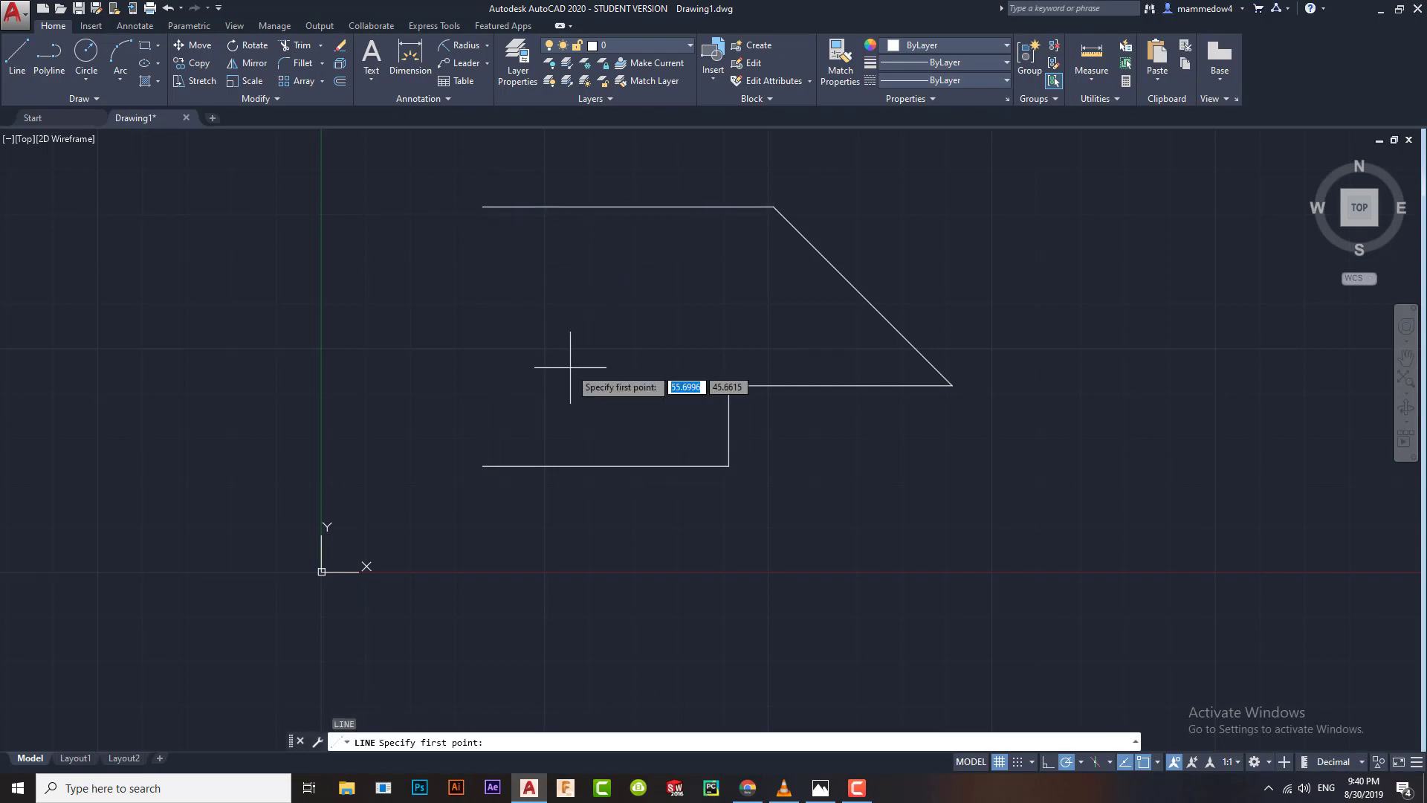
pyautogui.click(483, 206)
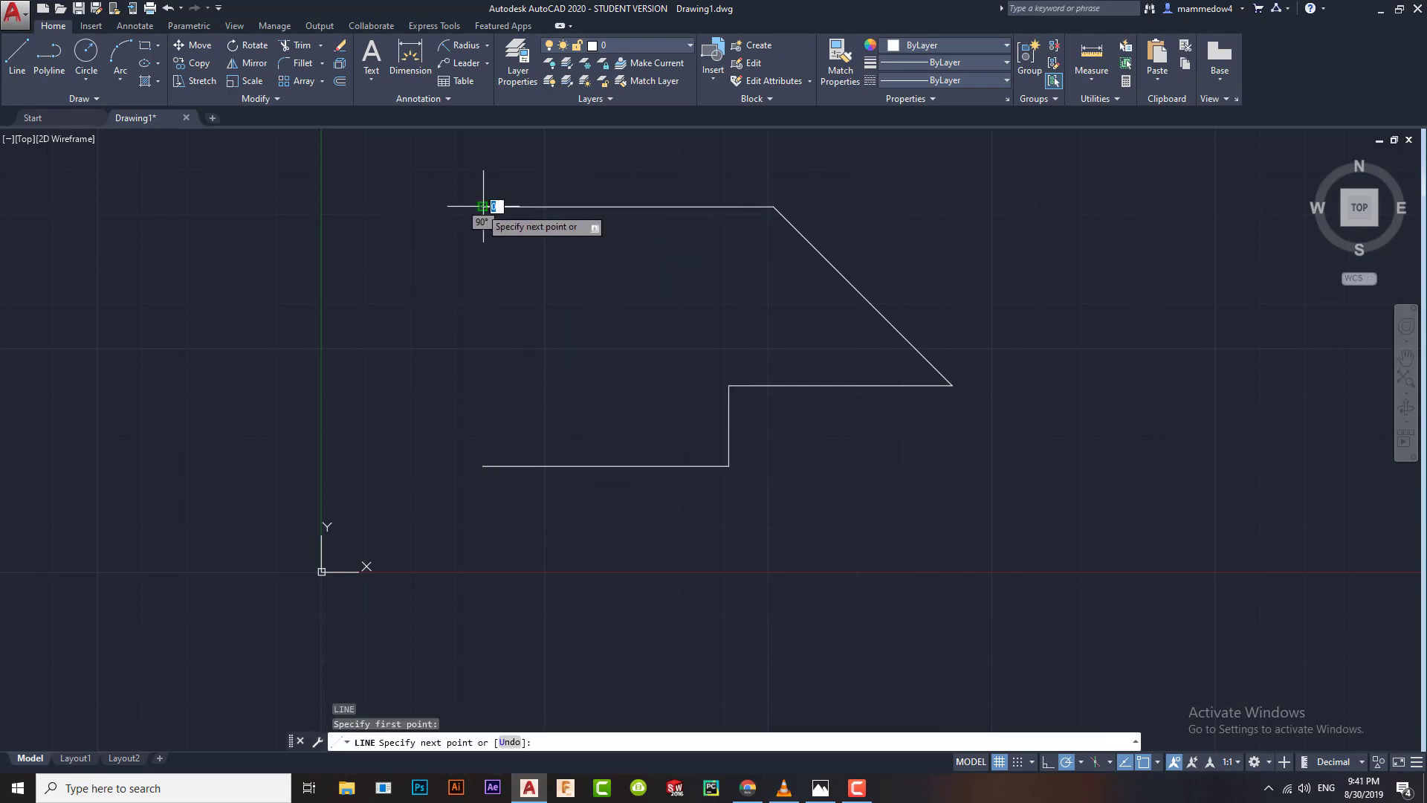
pyautogui.click(483, 466)
pyautogui.press('Escape')
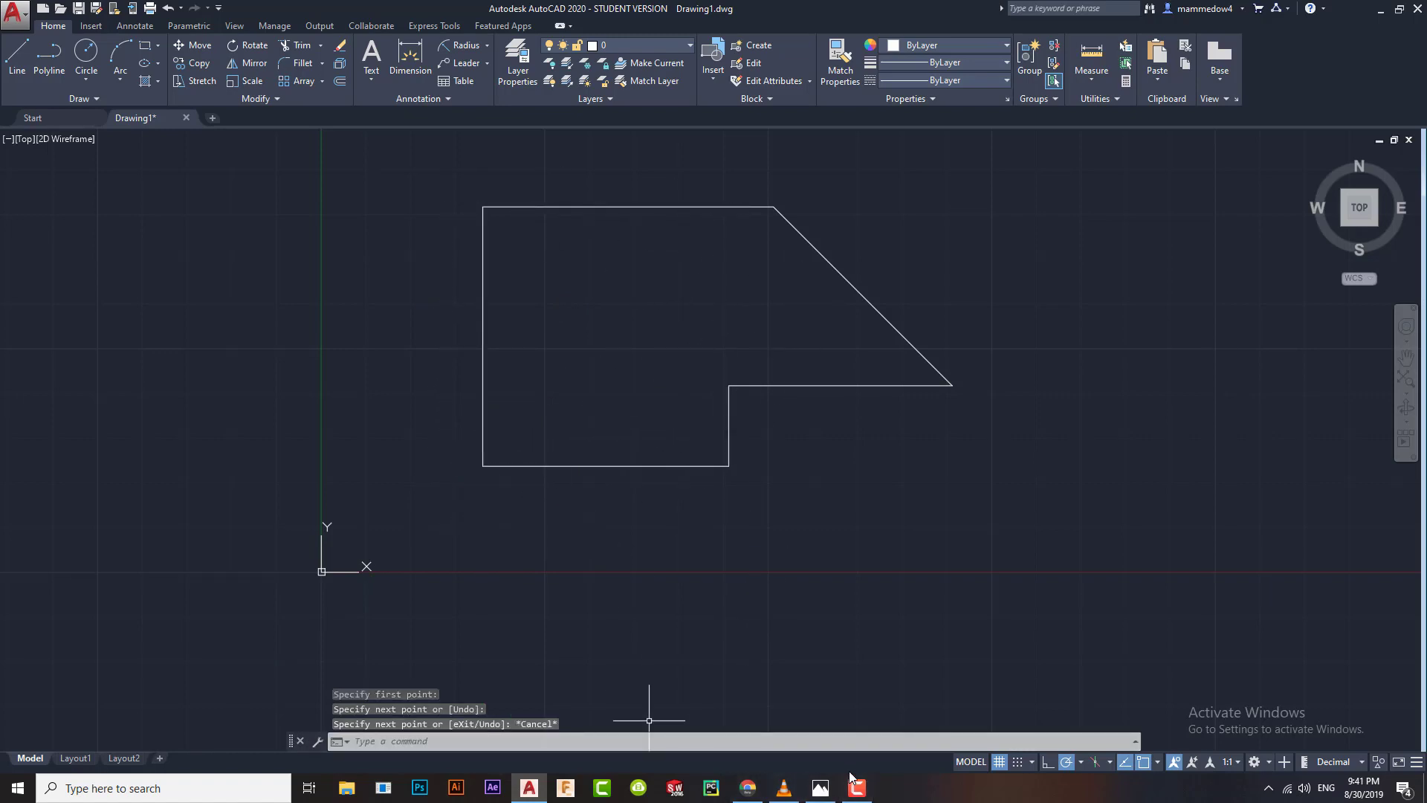
# Step: Check the reference image, and fillet the corner between the 50-long edge and the slanted edge with a radius of 10
pyautogui.click(818, 786)
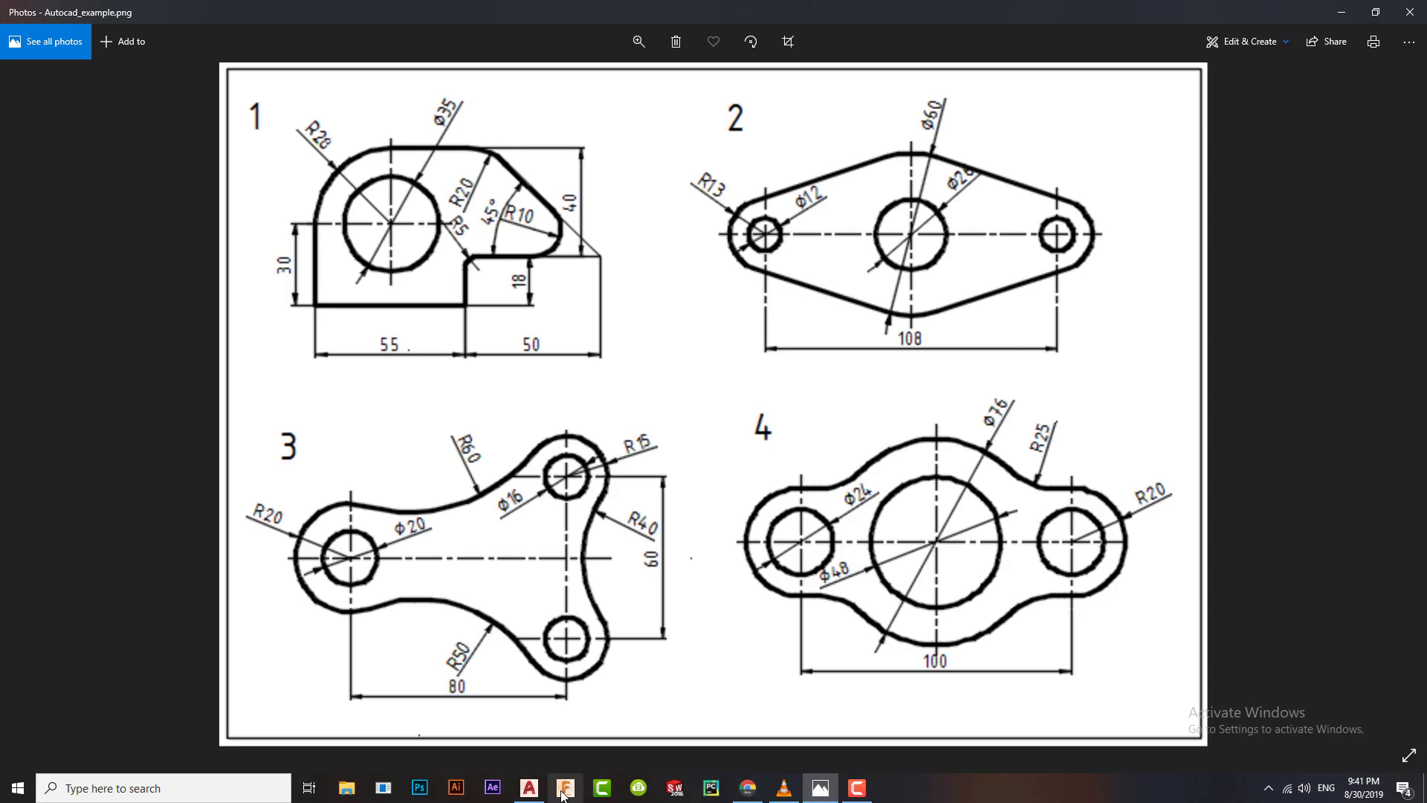
pyautogui.click(528, 788)
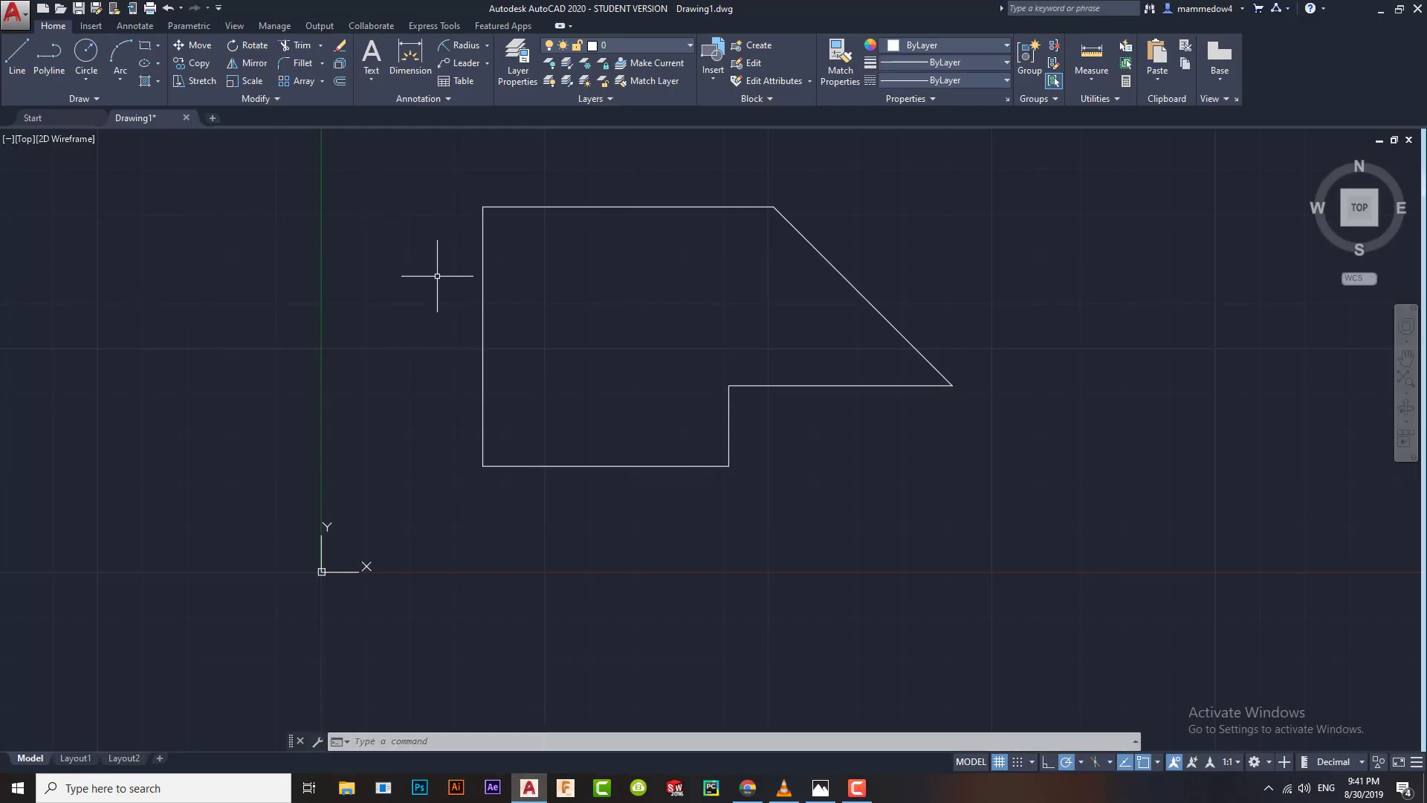
pyautogui.write('f')
pyautogui.press('Return')
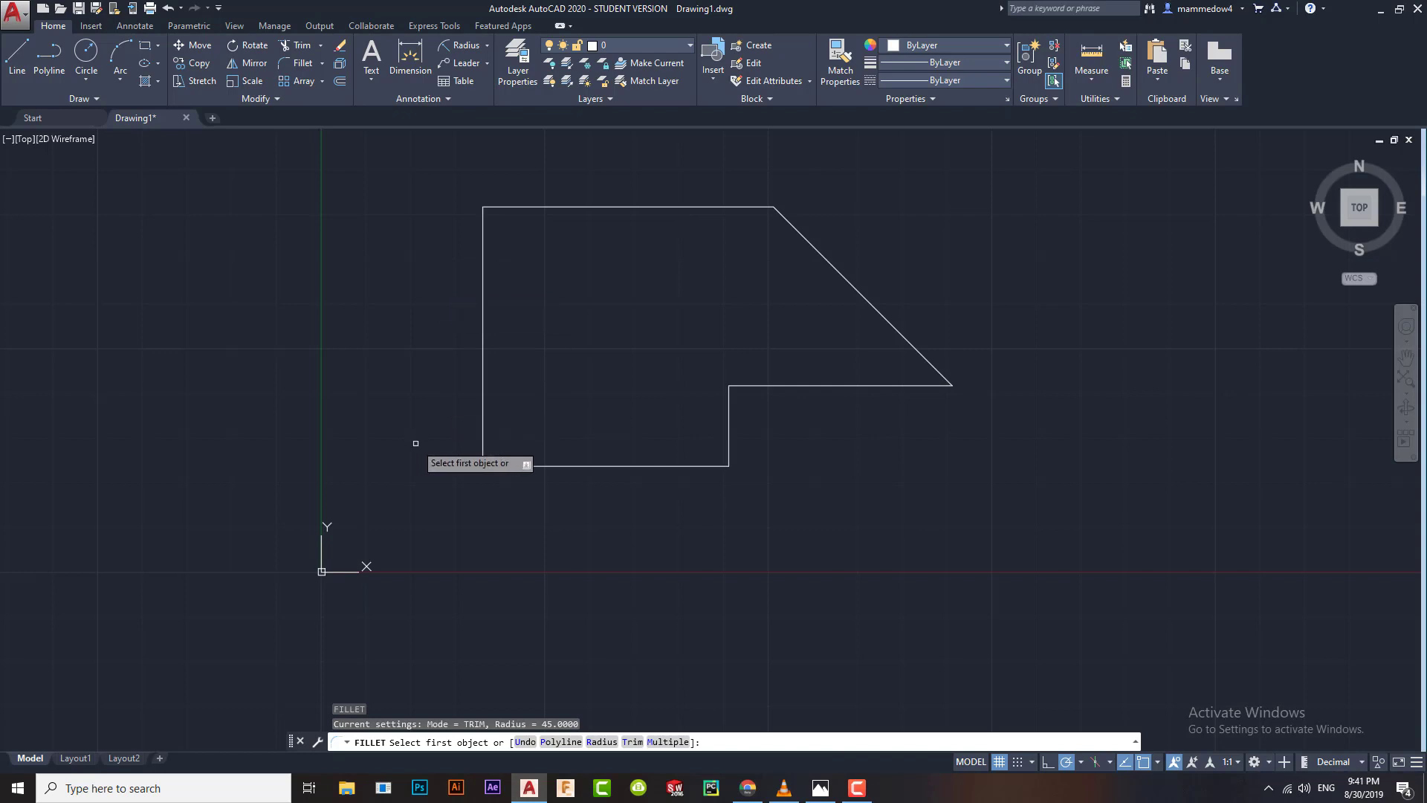
pyautogui.write('r')
pyautogui.press('Return')
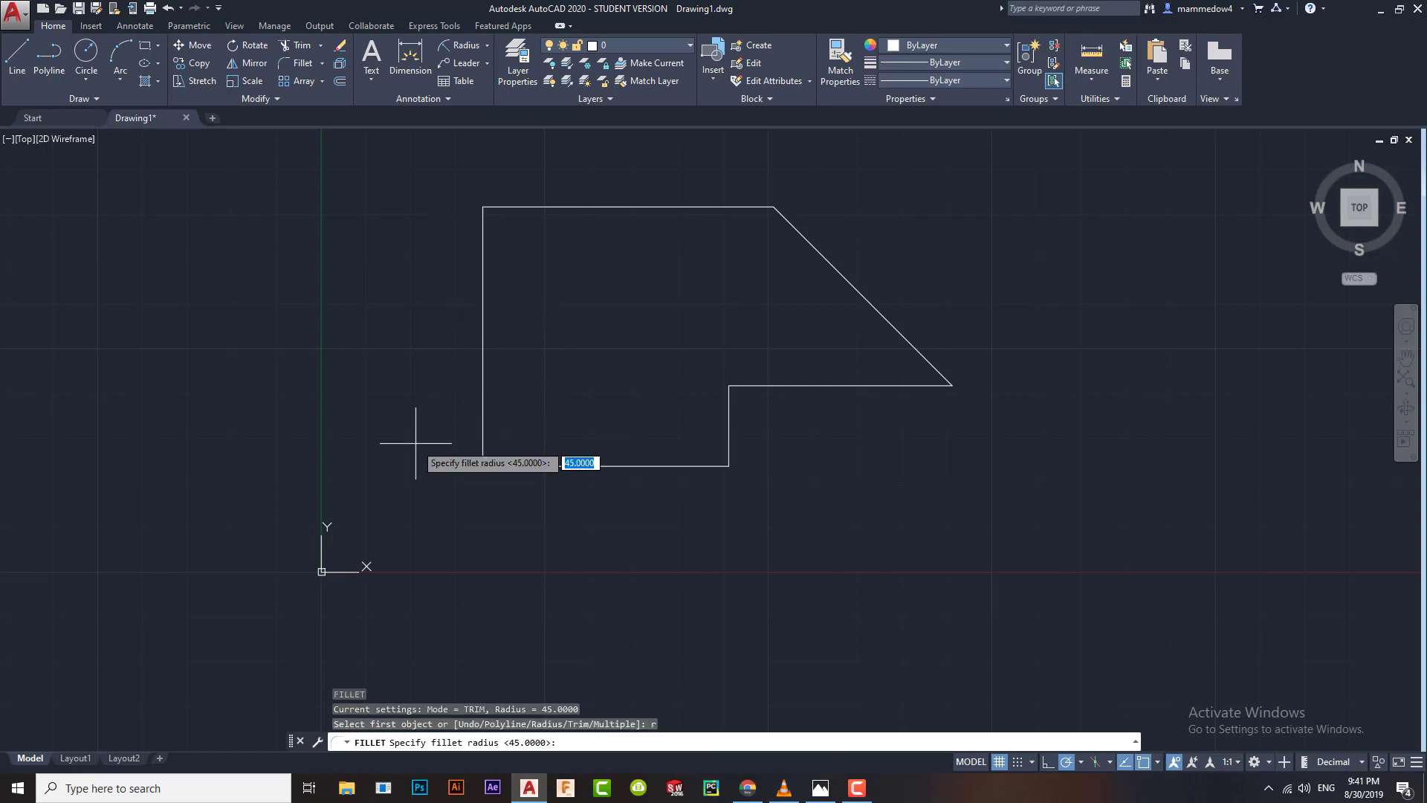
pyautogui.write('10')
pyautogui.press('Return')
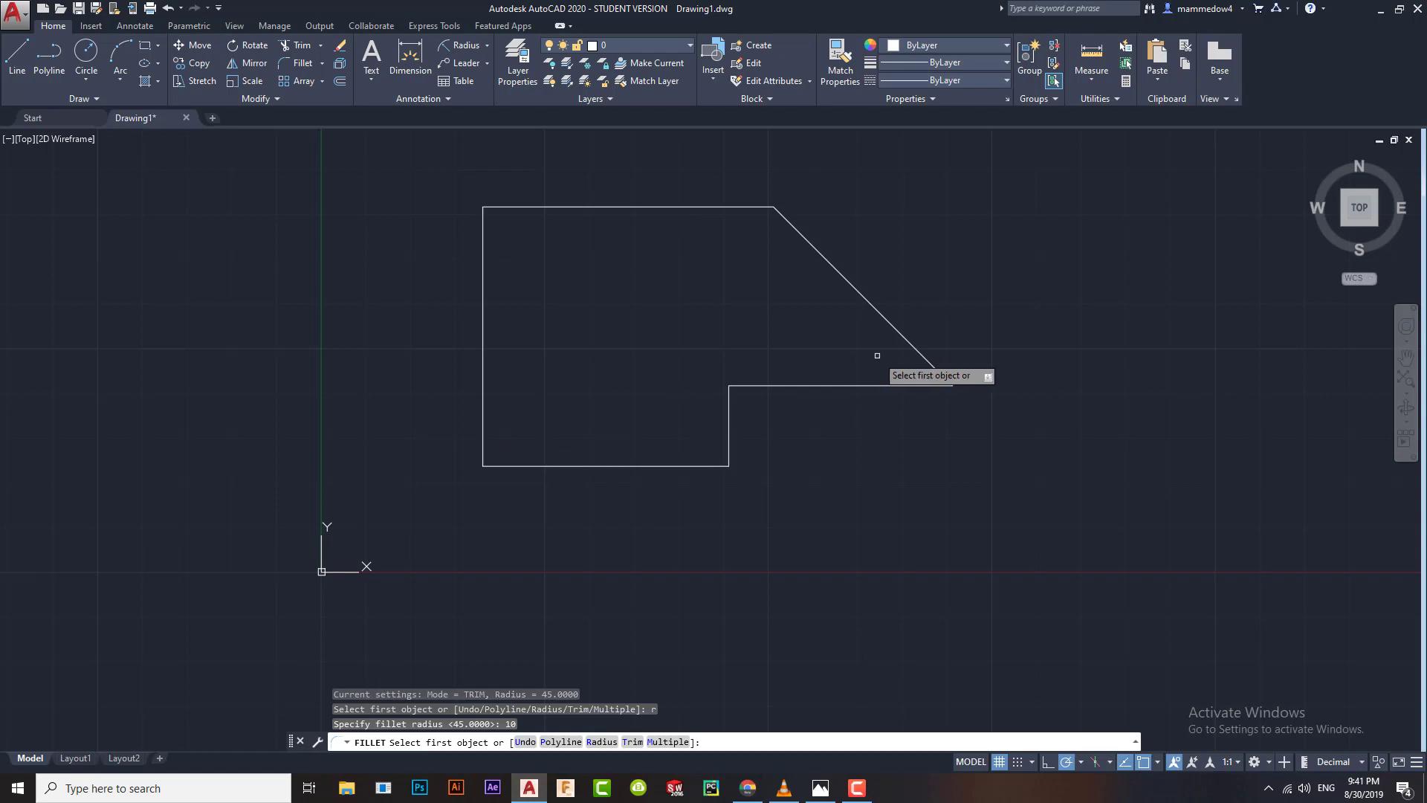
pyautogui.click(845, 385)
pyautogui.click(897, 331)
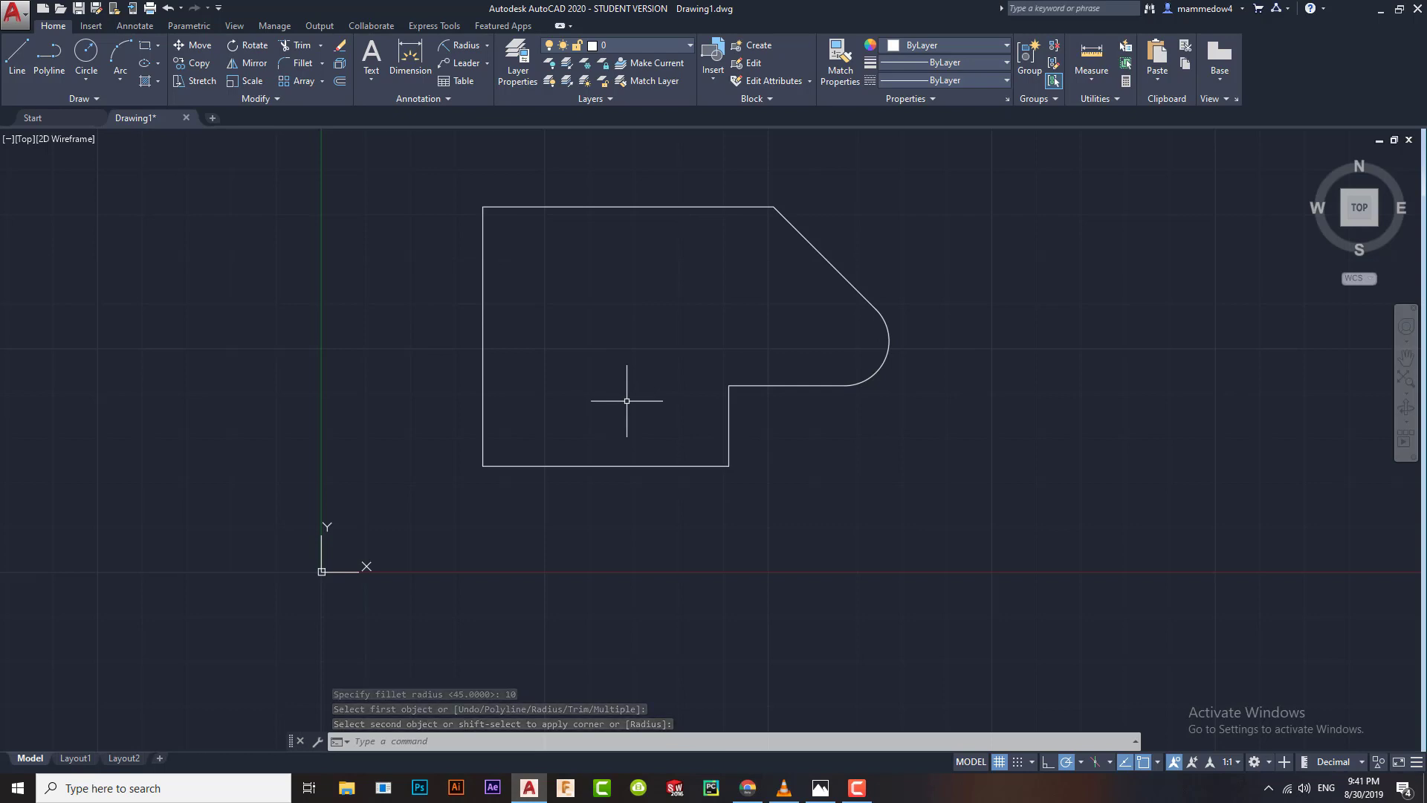
pyautogui.press('Return')
pyautogui.write('r')
pyautogui.press('Return')
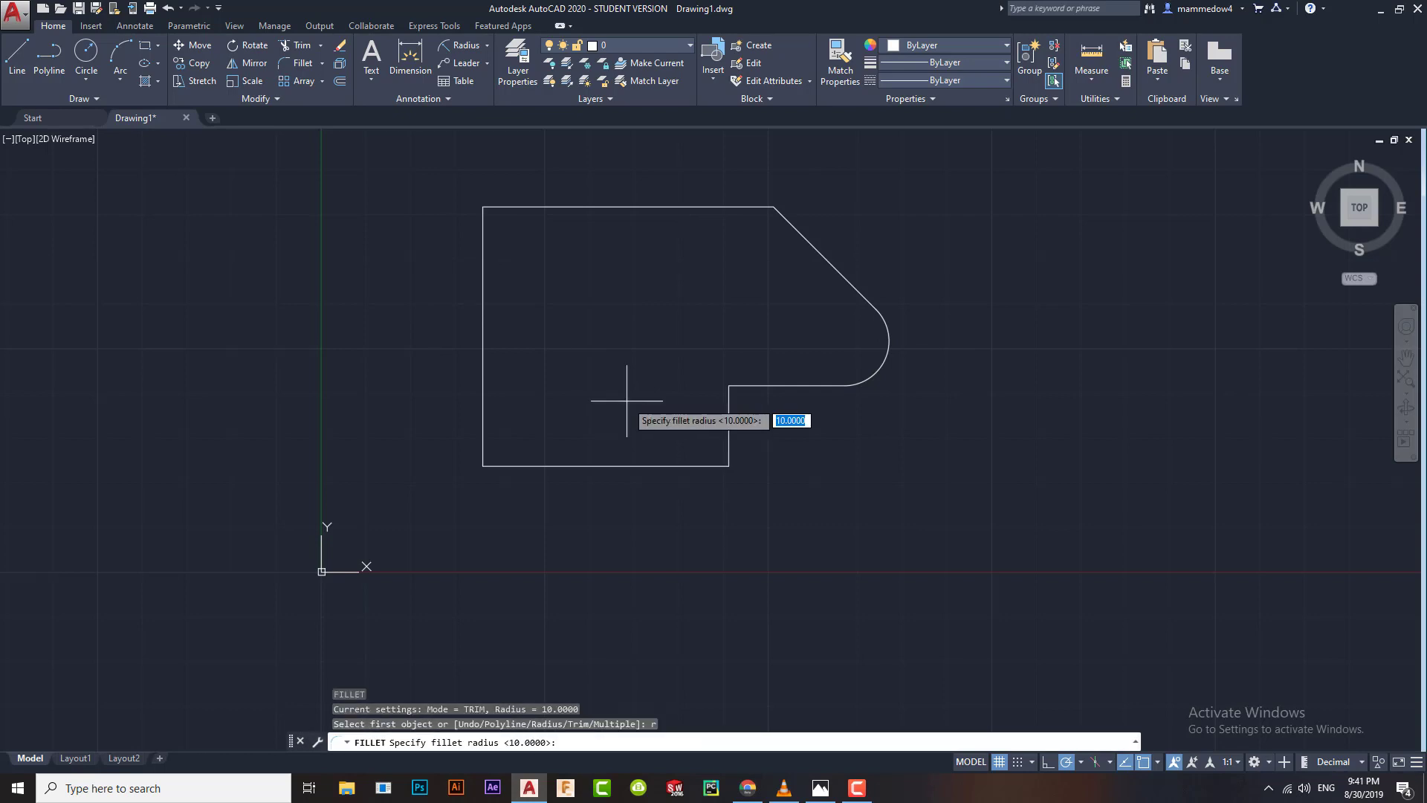
pyautogui.click(626, 401)
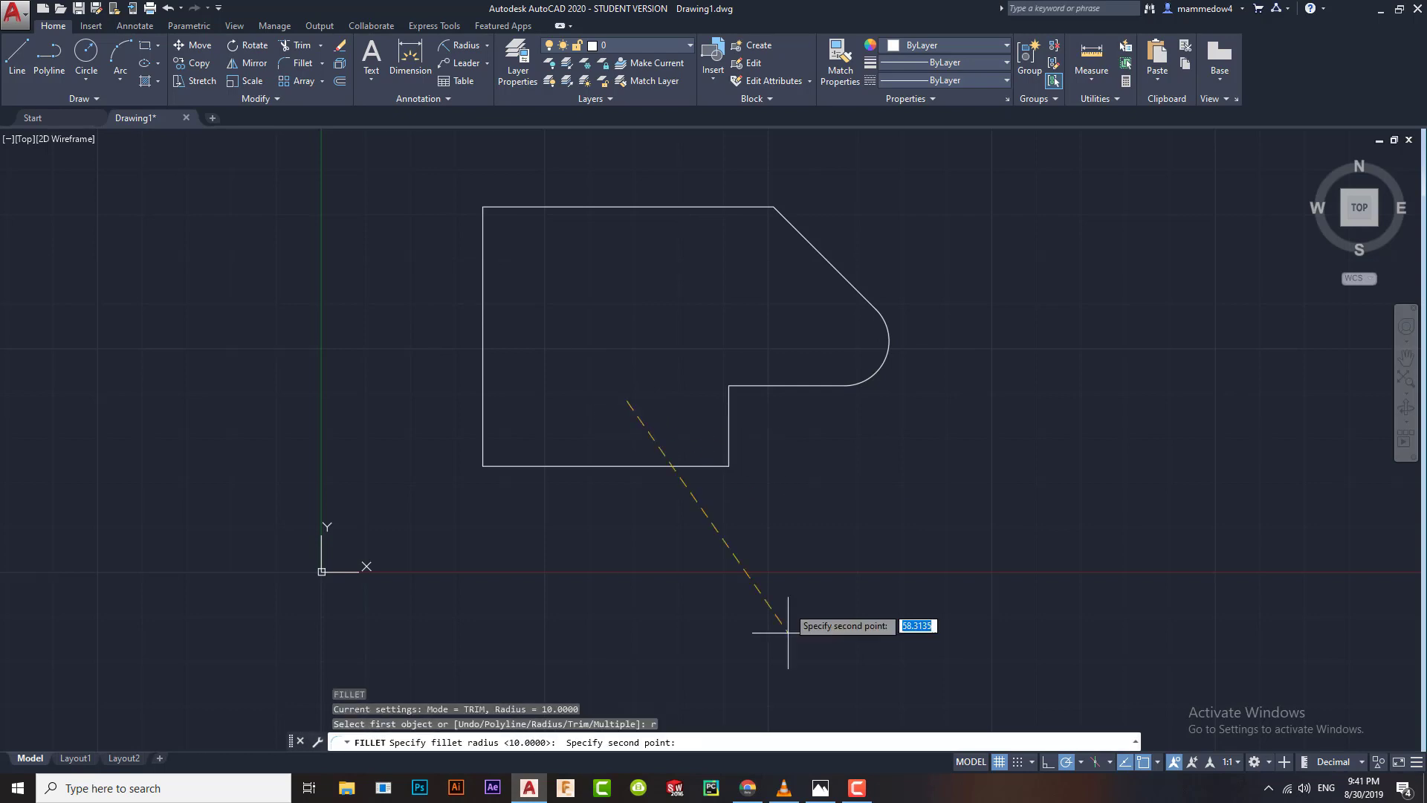
pyautogui.click(821, 789)
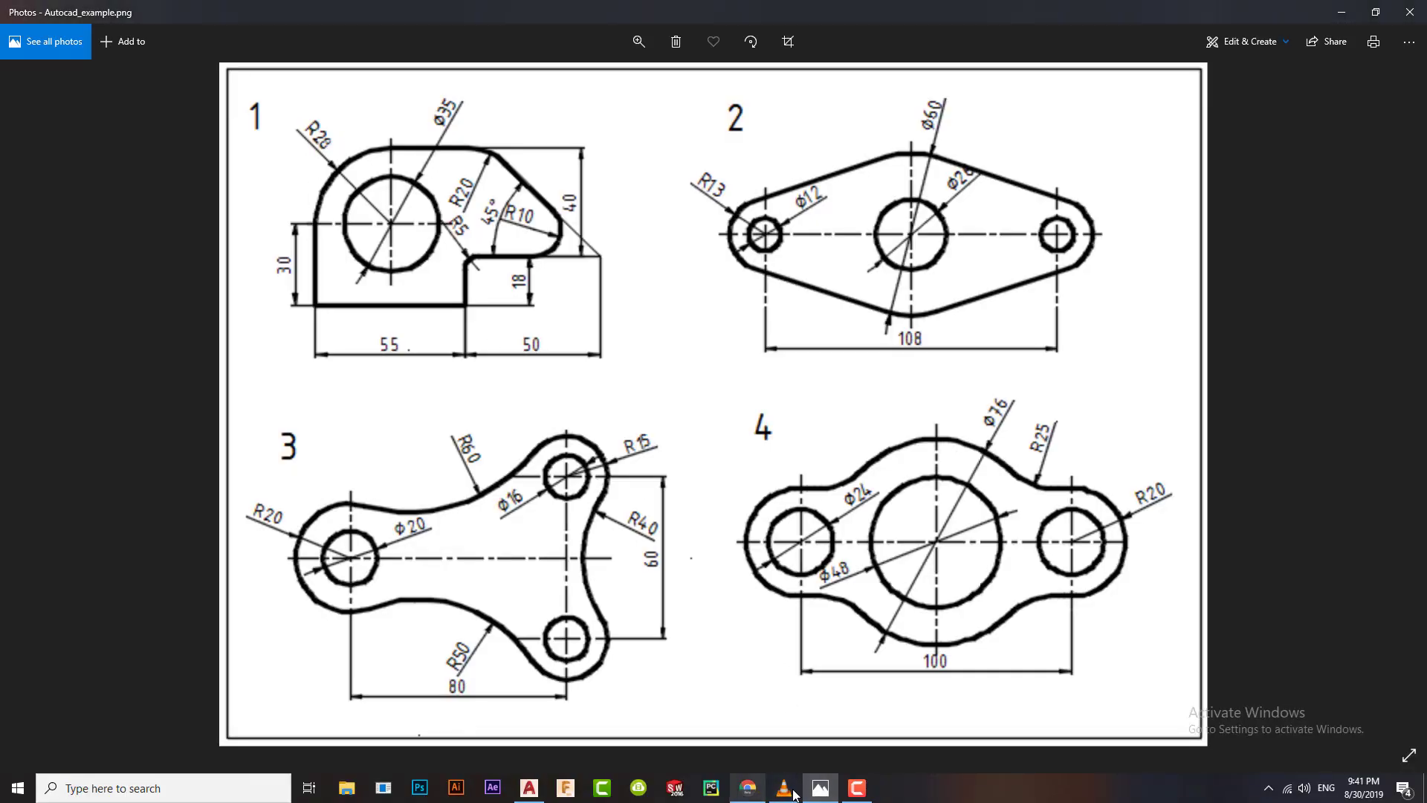
pyautogui.click(820, 789)
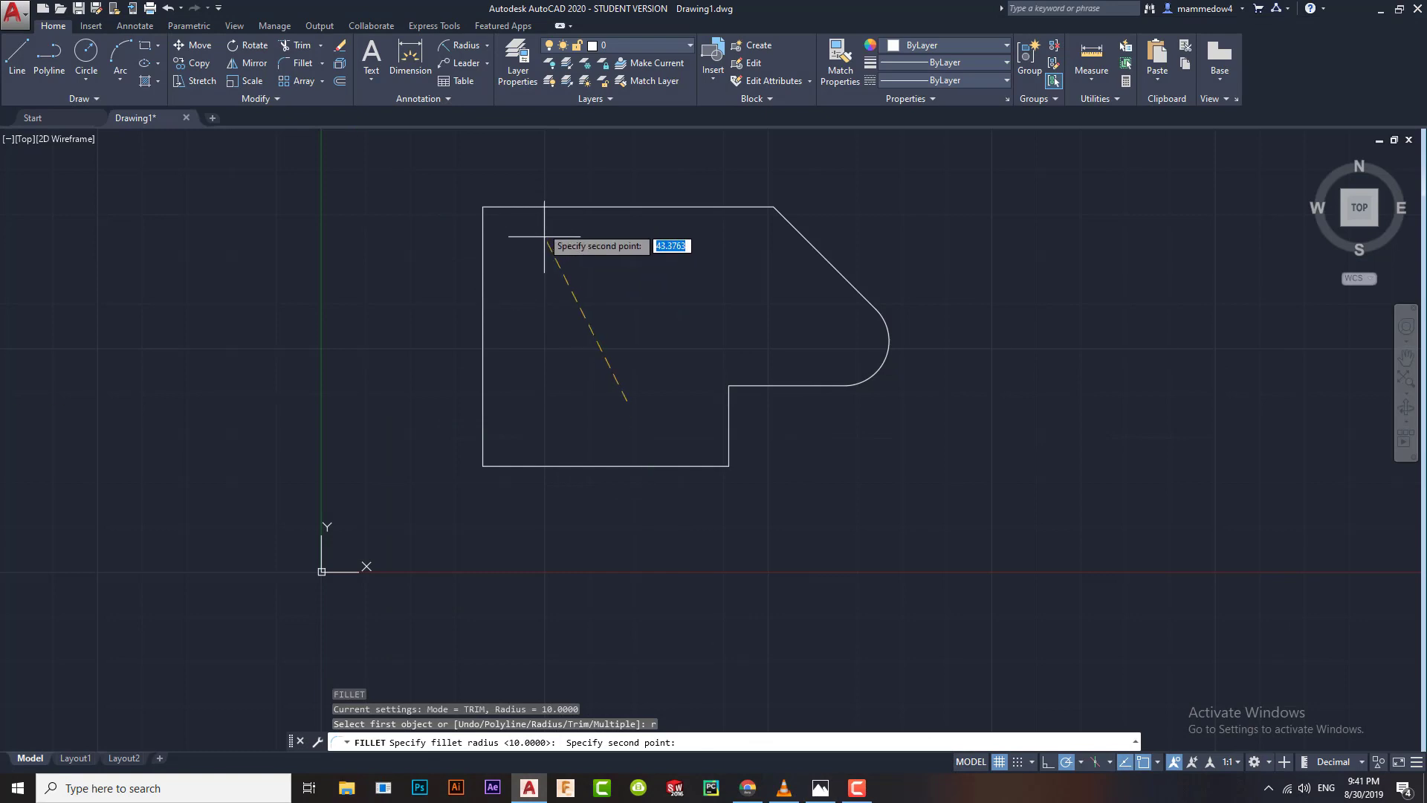
pyautogui.press('Escape')
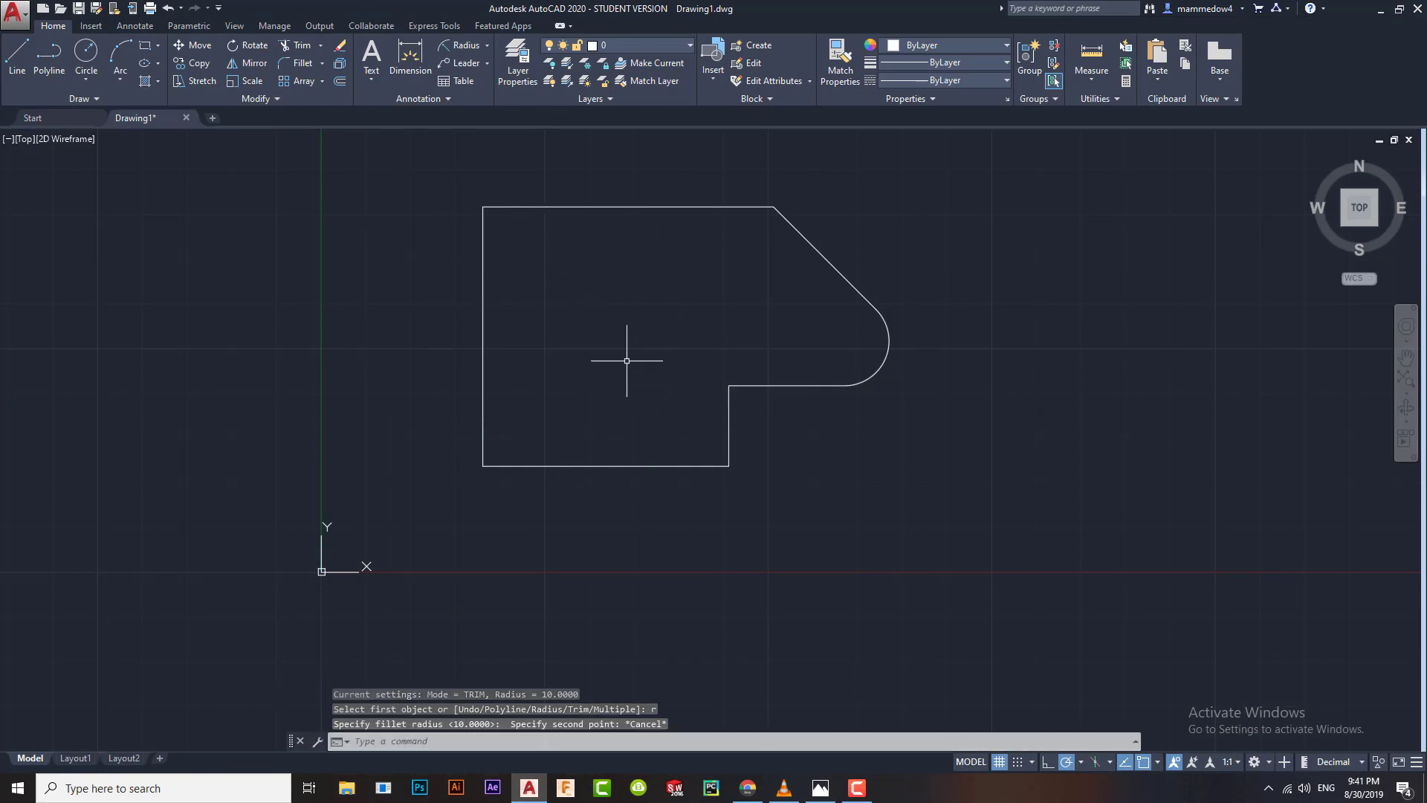
# Step: Fillet the corner between the top edge and the long vertical edge with a radius of 28
pyautogui.press('Return')
pyautogui.write('r')
pyautogui.press('Return')
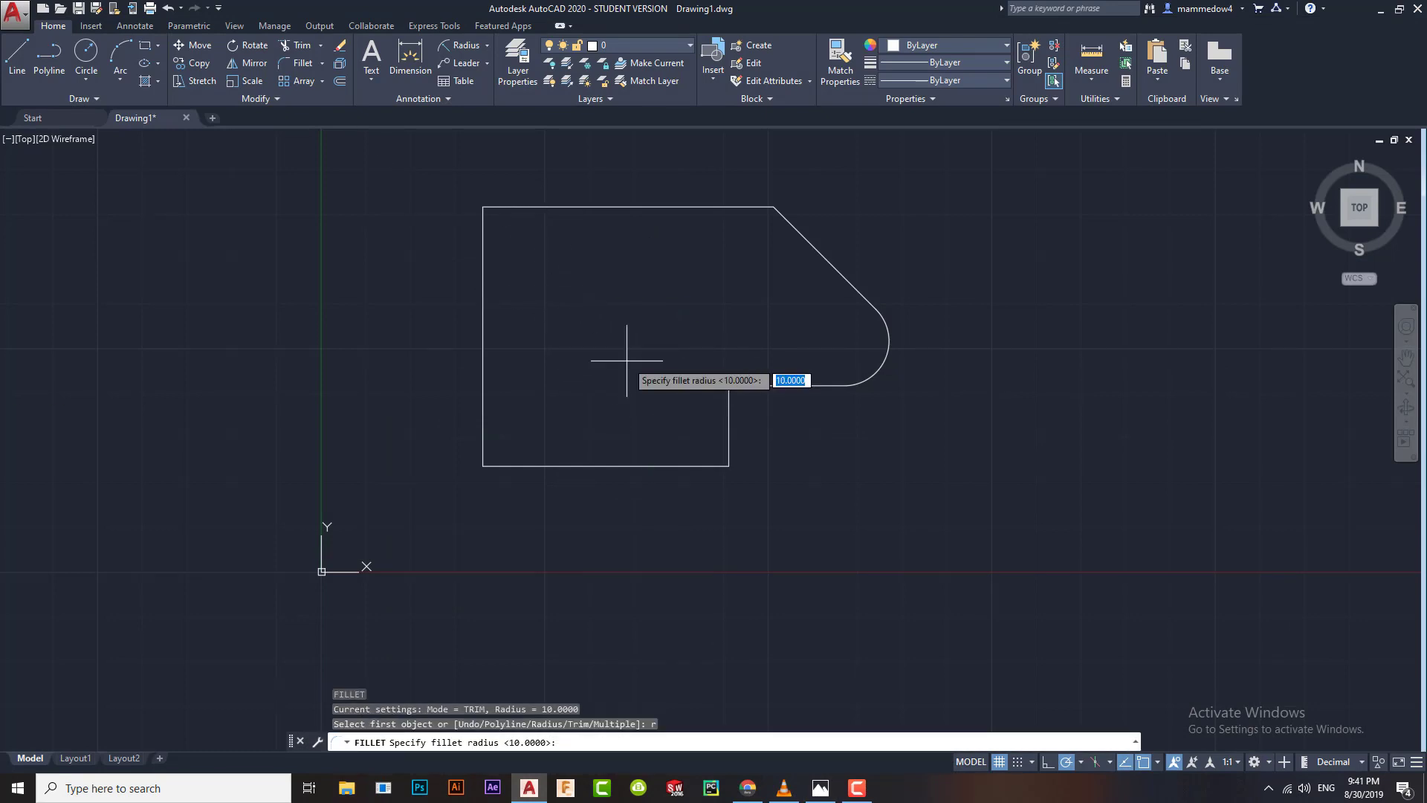
pyautogui.write('28')
pyautogui.press('Return')
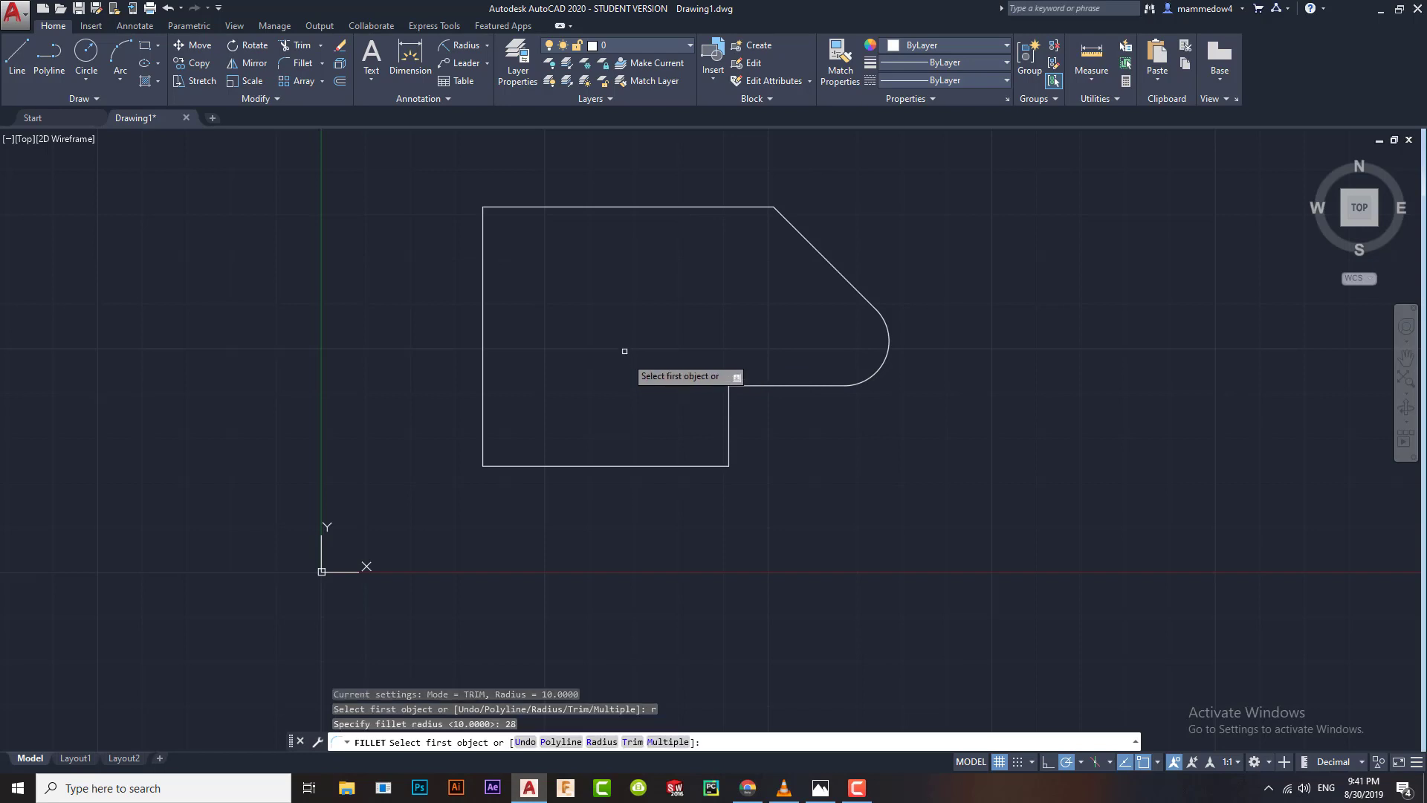
pyautogui.click(515, 207)
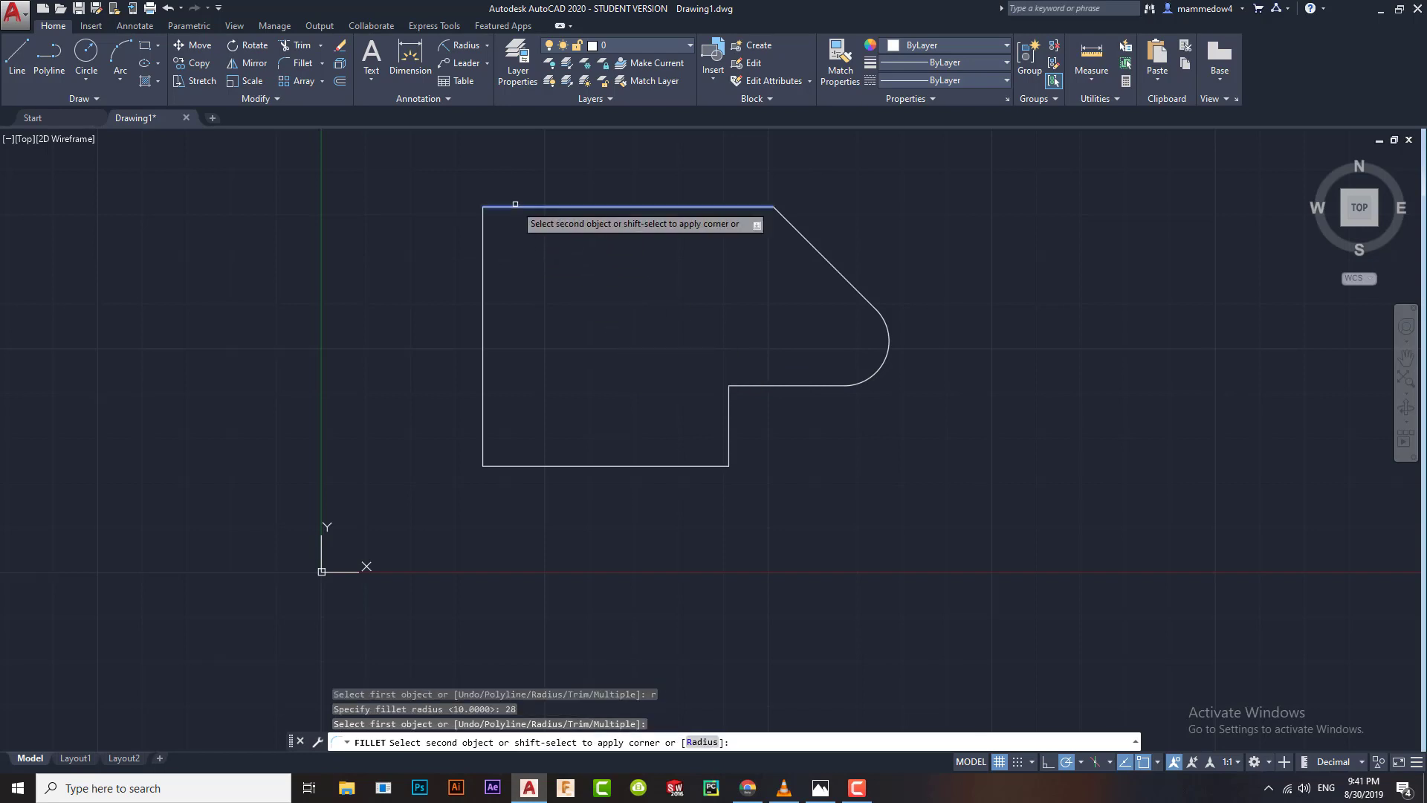
pyautogui.click(484, 245)
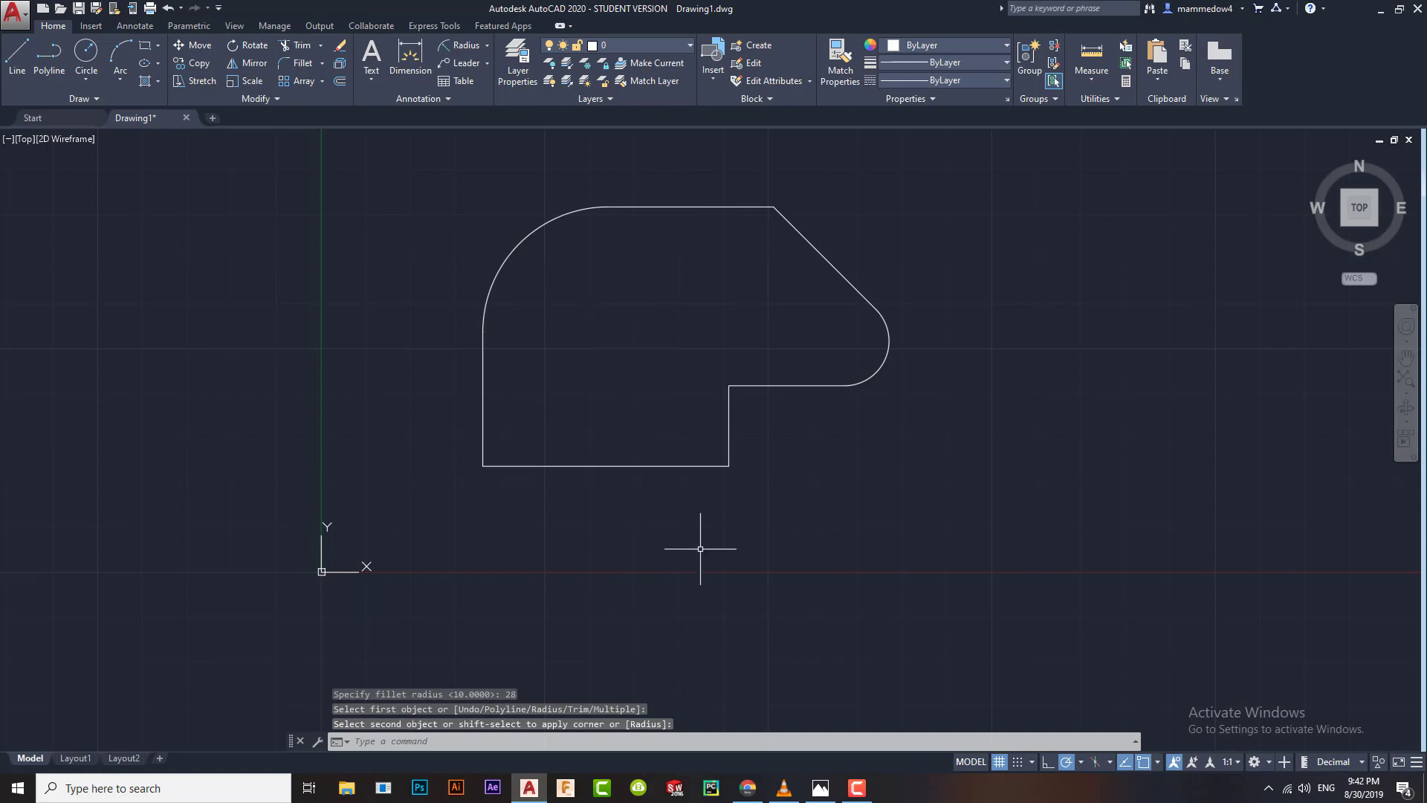
# Step: Check the reference image, and draw a circle of radius 17.5 centred on the center of the radius 28 arc
pyautogui.click(820, 789)
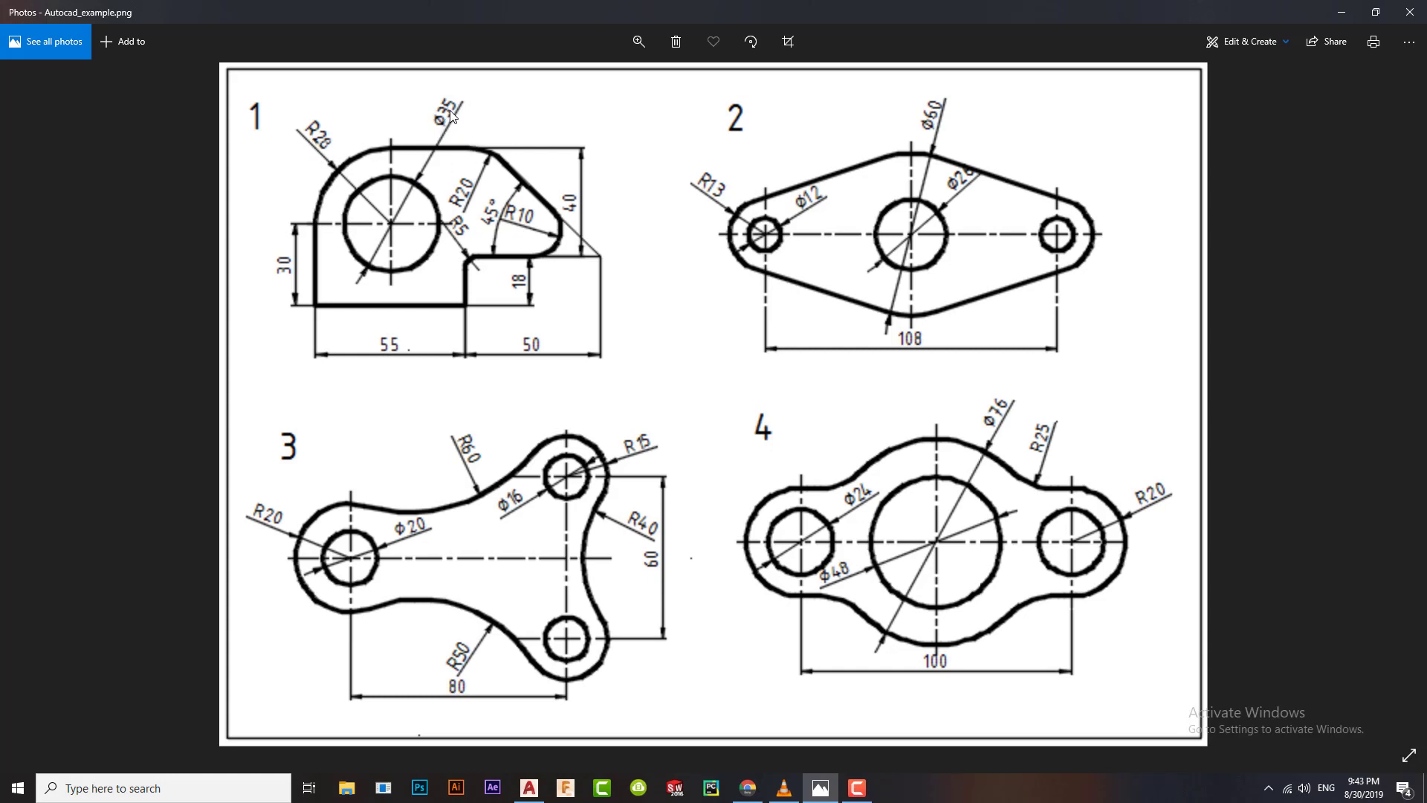
pyautogui.click(529, 788)
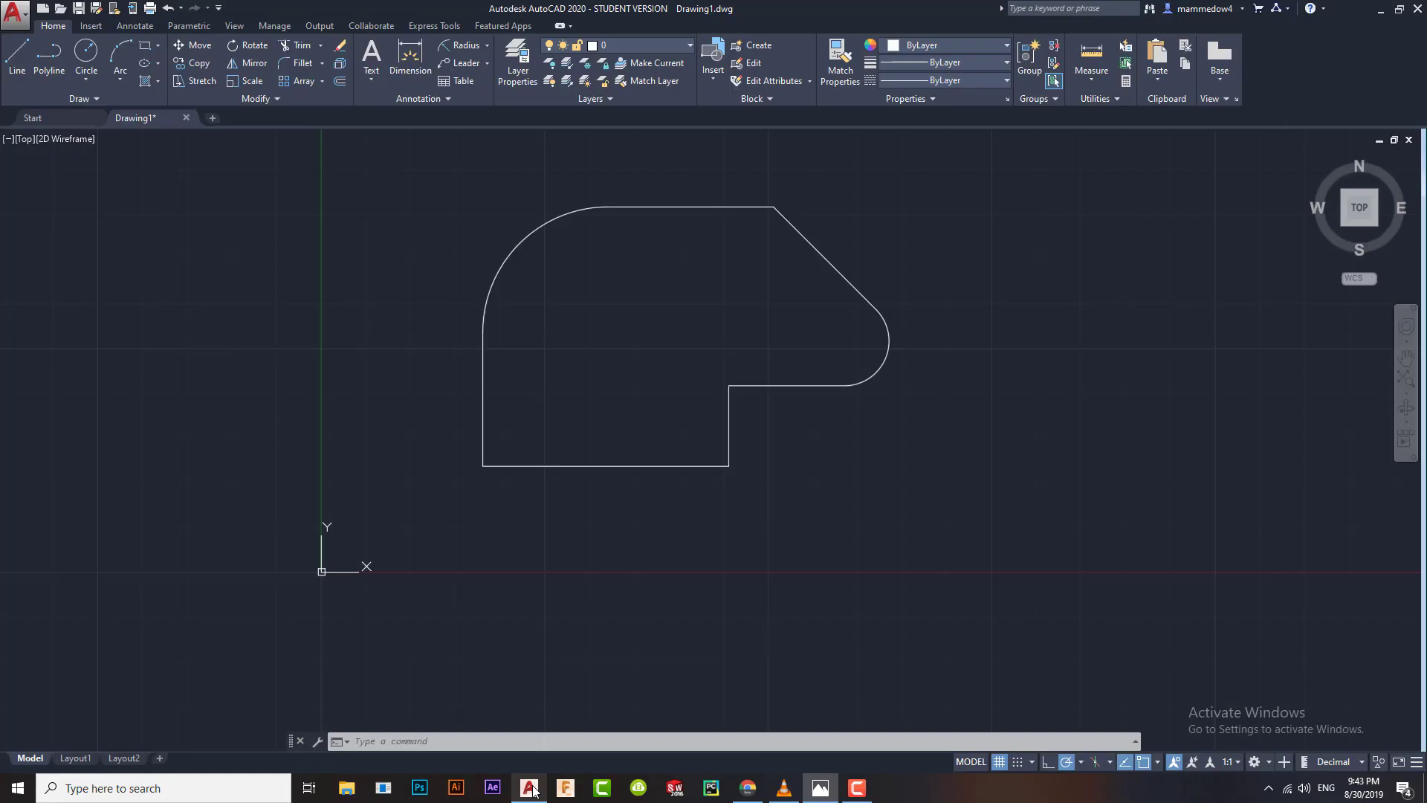
pyautogui.click(85, 50)
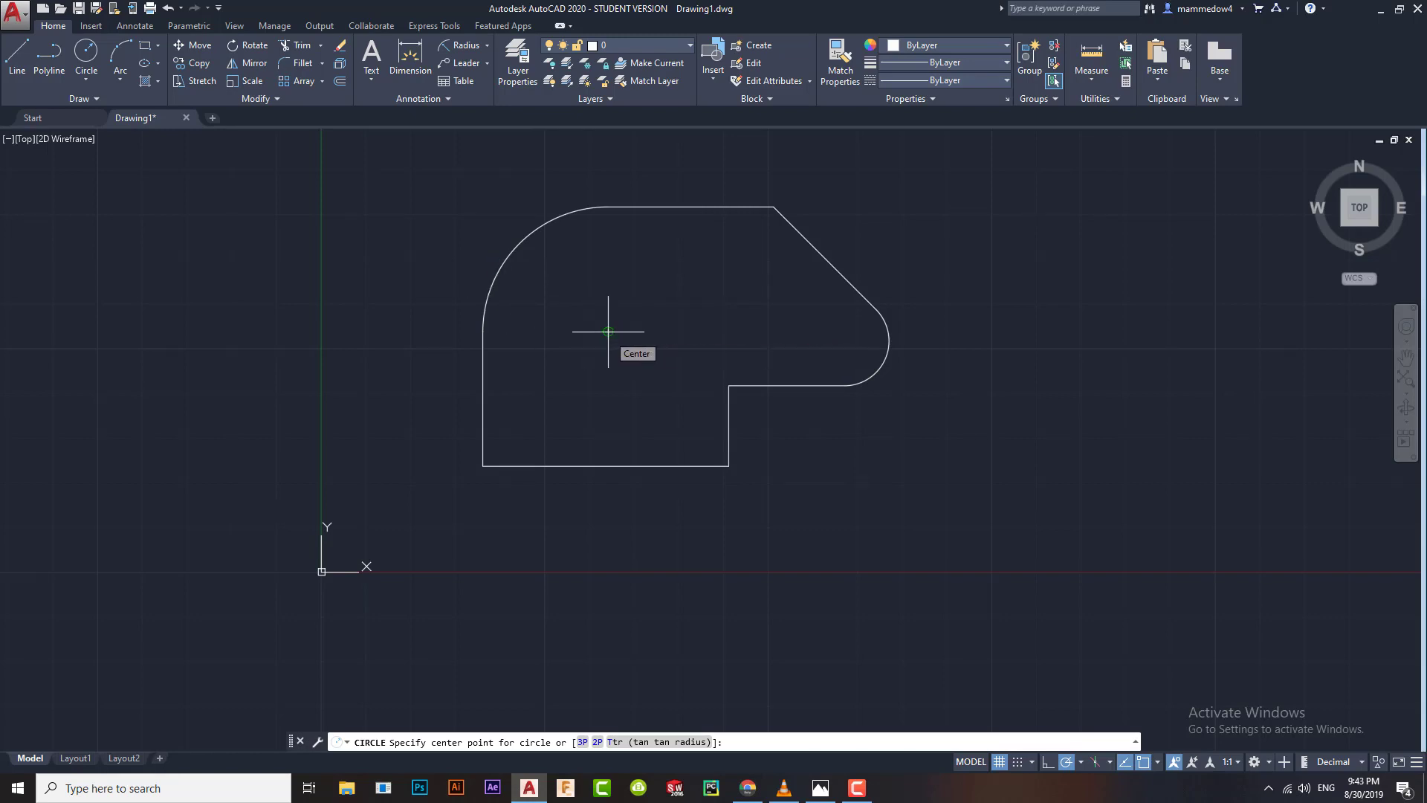
pyautogui.click(608, 331)
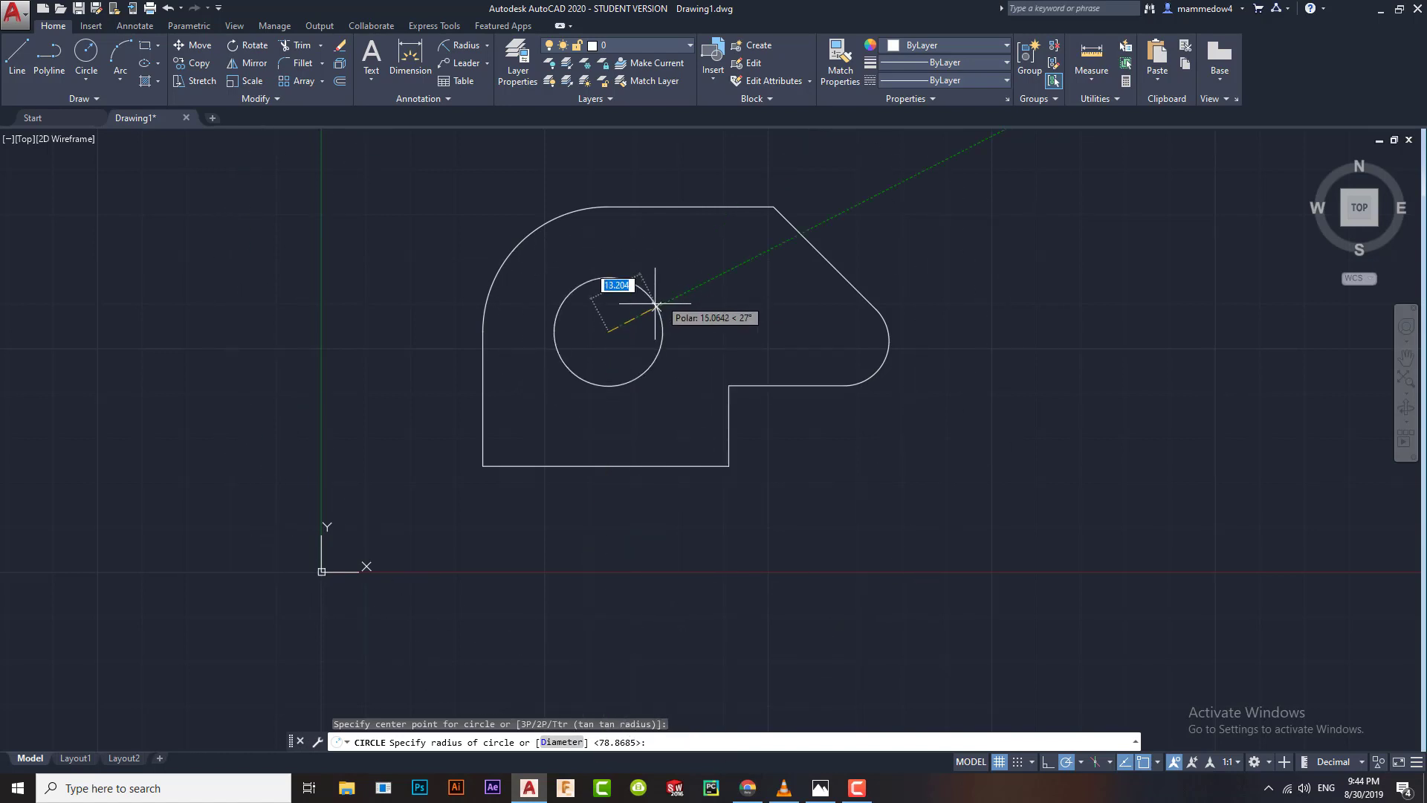
pyautogui.write('17.5')
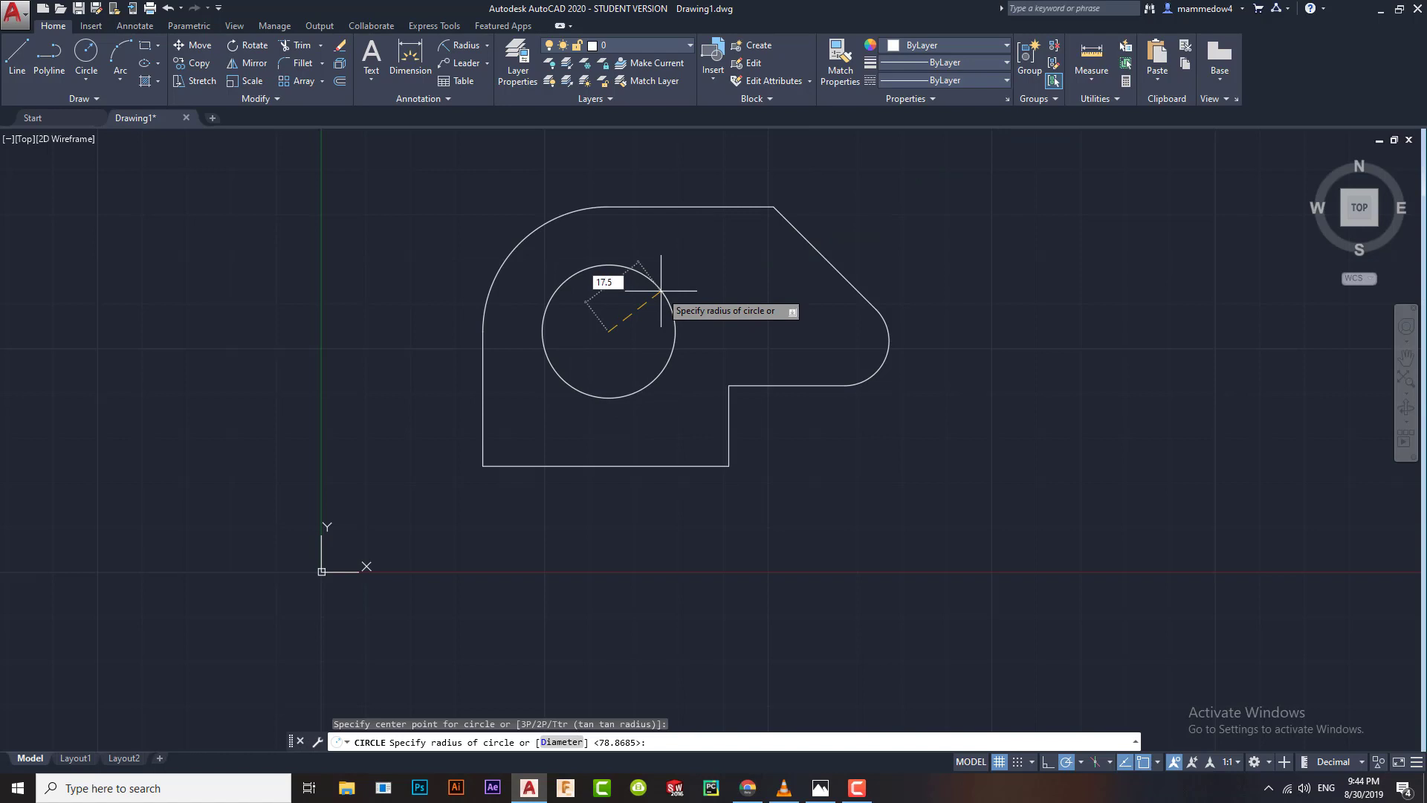
pyautogui.press('Return')
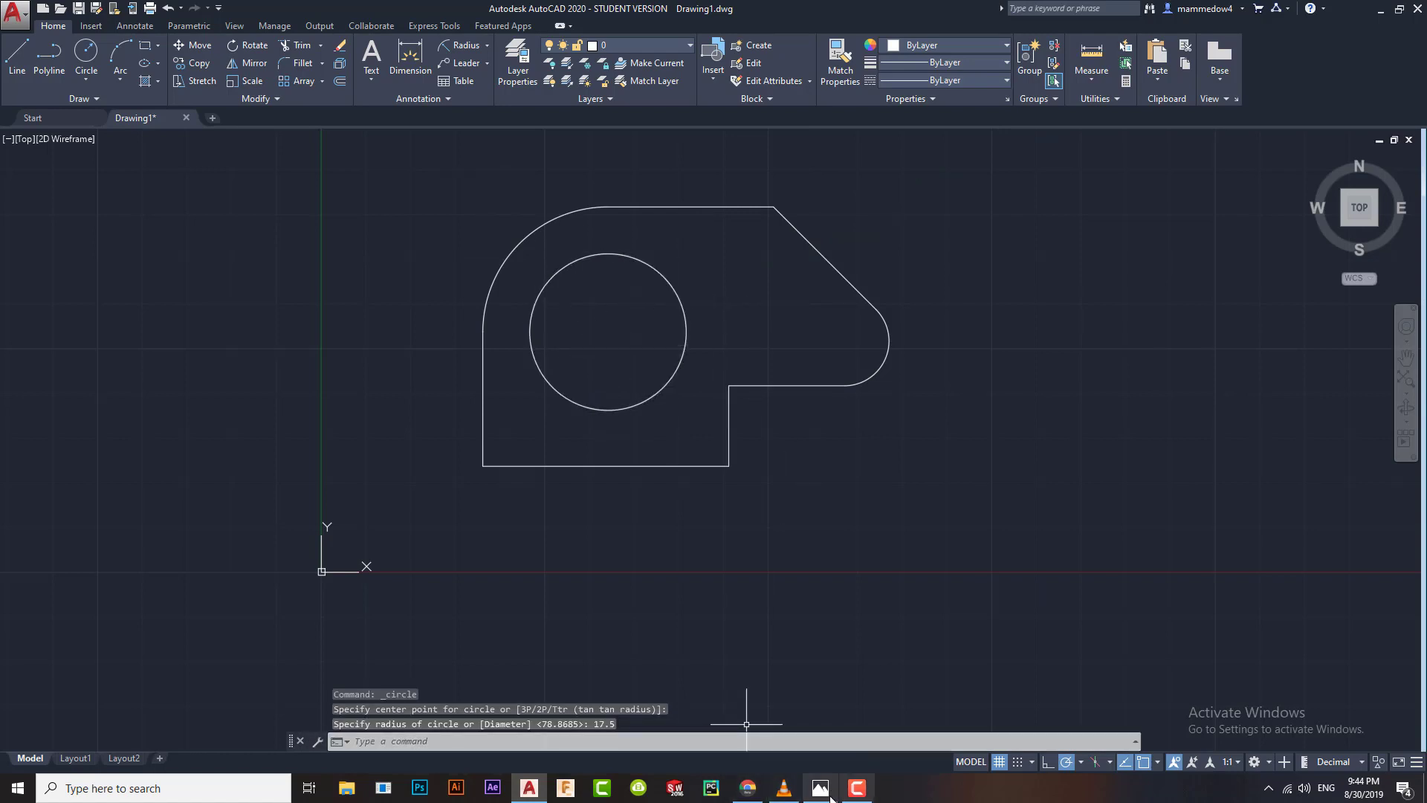
# Step: Check the reference image, and fillet the corner between the top edge and the slanted edge with a radius of 20
pyautogui.click(529, 789)
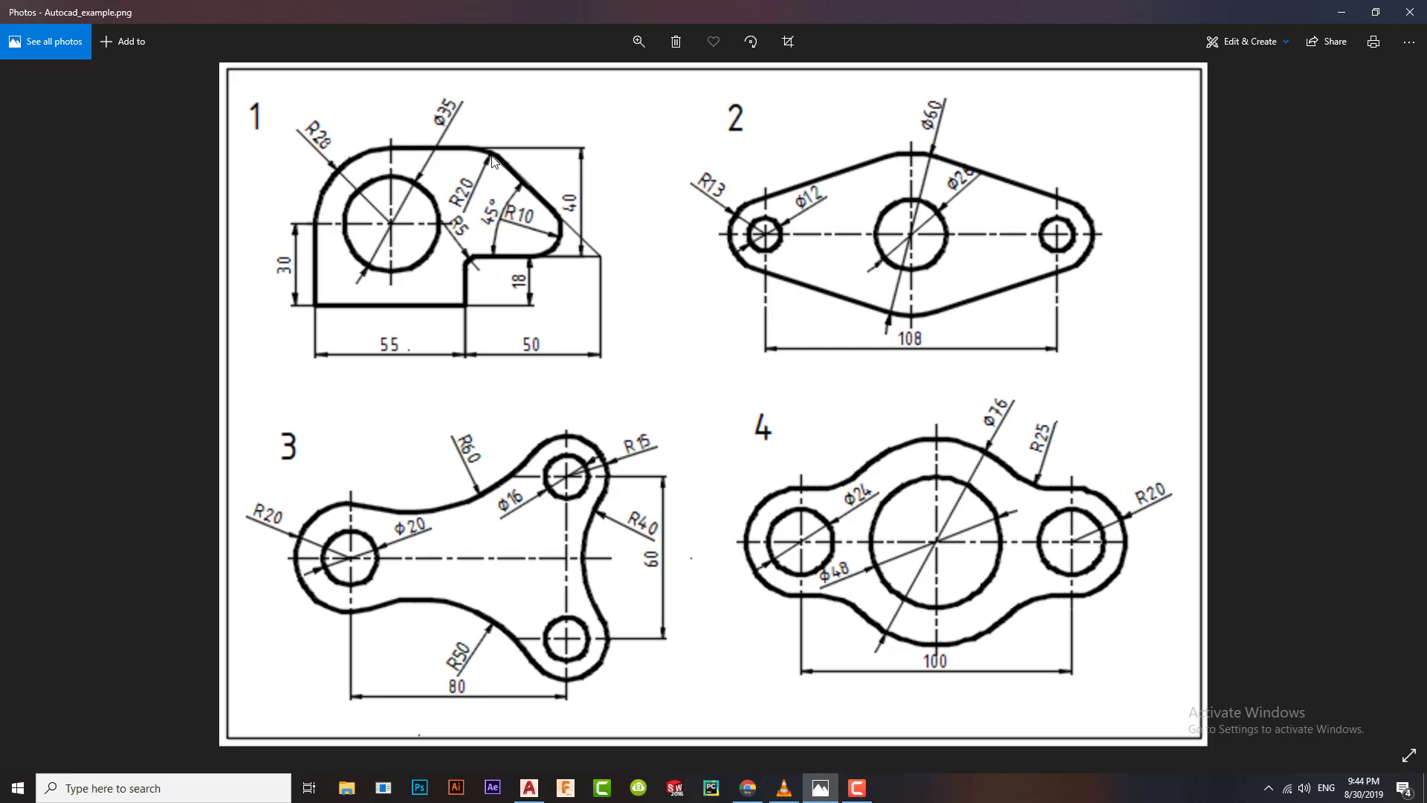
pyautogui.click(524, 784)
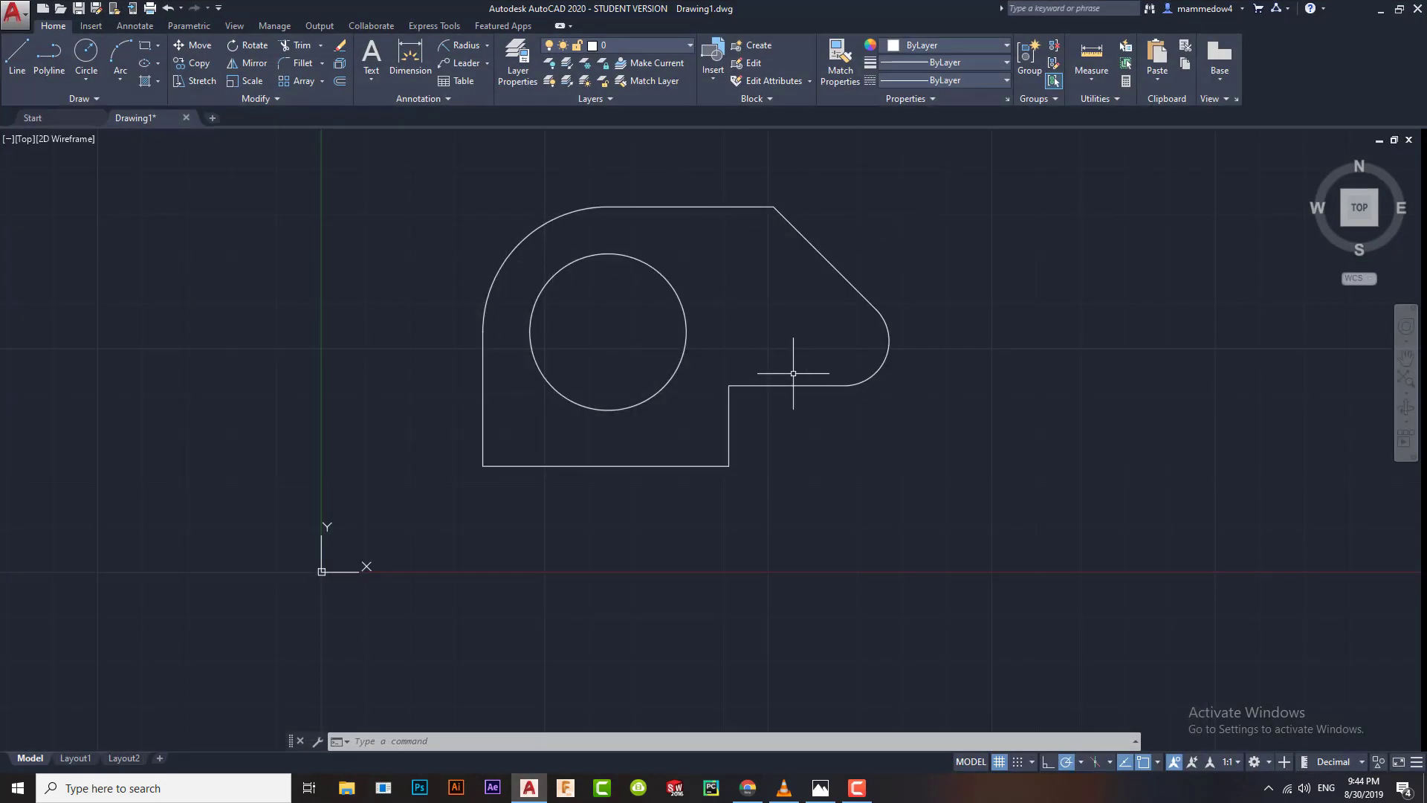
pyautogui.write('f')
pyautogui.press('Return')
pyautogui.write('r')
pyautogui.press('Return')
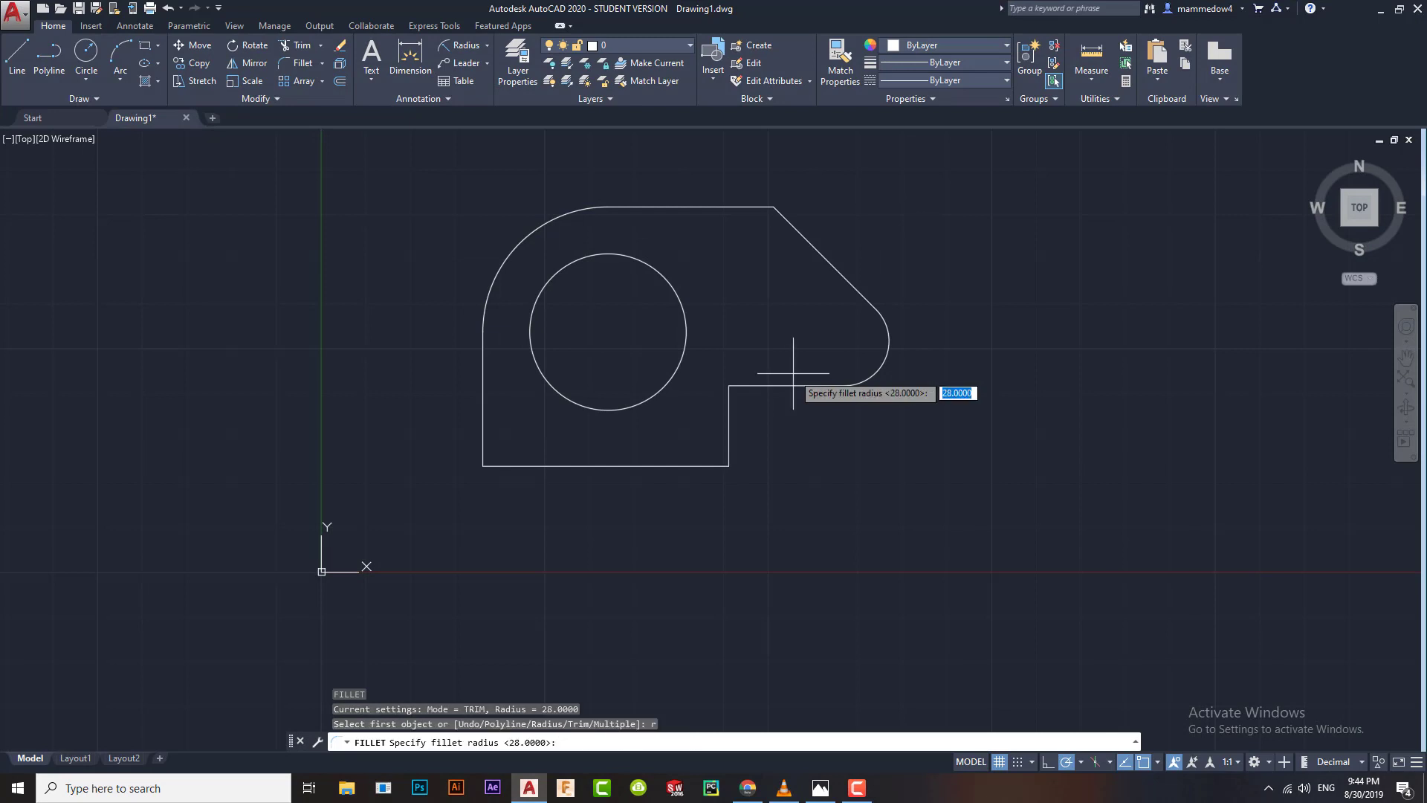
pyautogui.write('20')
pyautogui.press('Return')
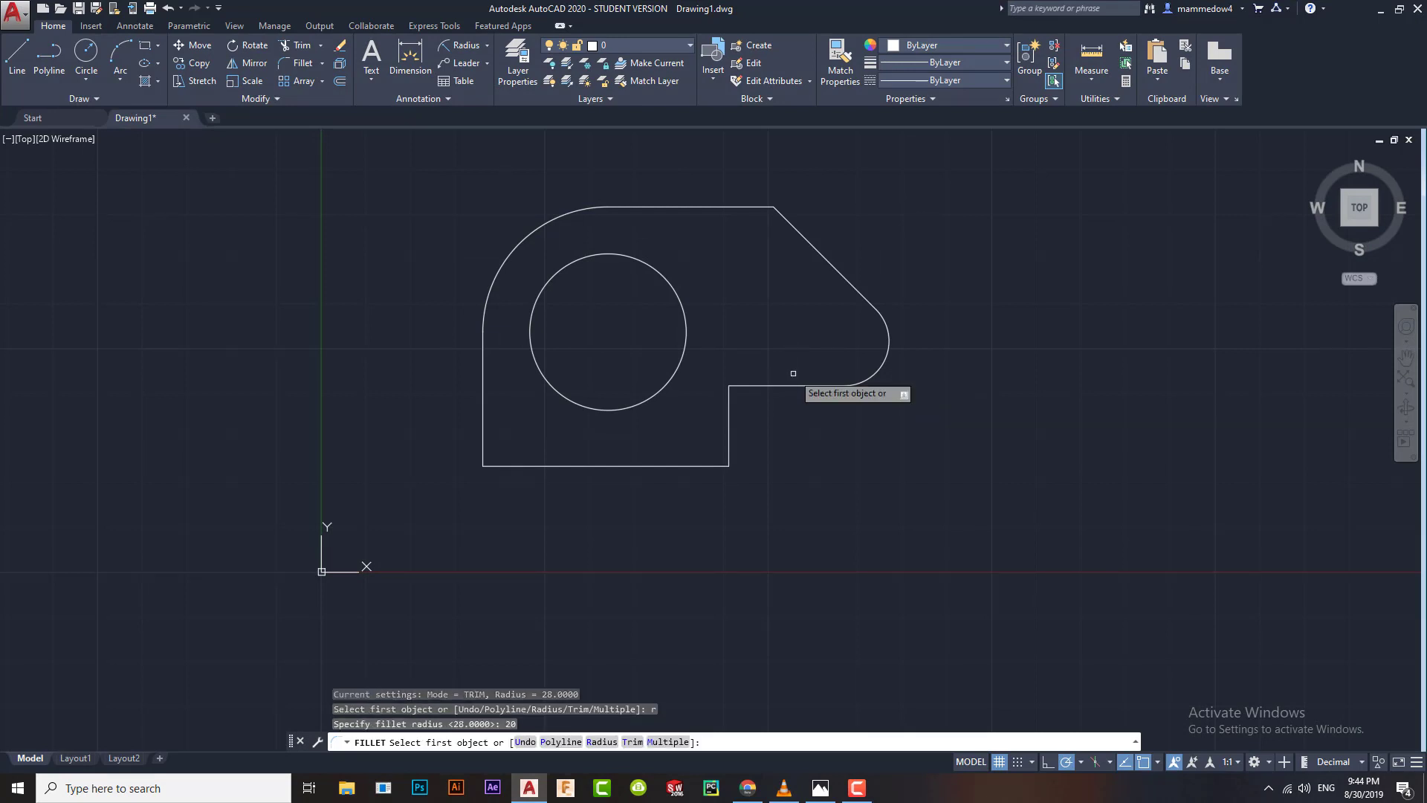
pyautogui.click(751, 207)
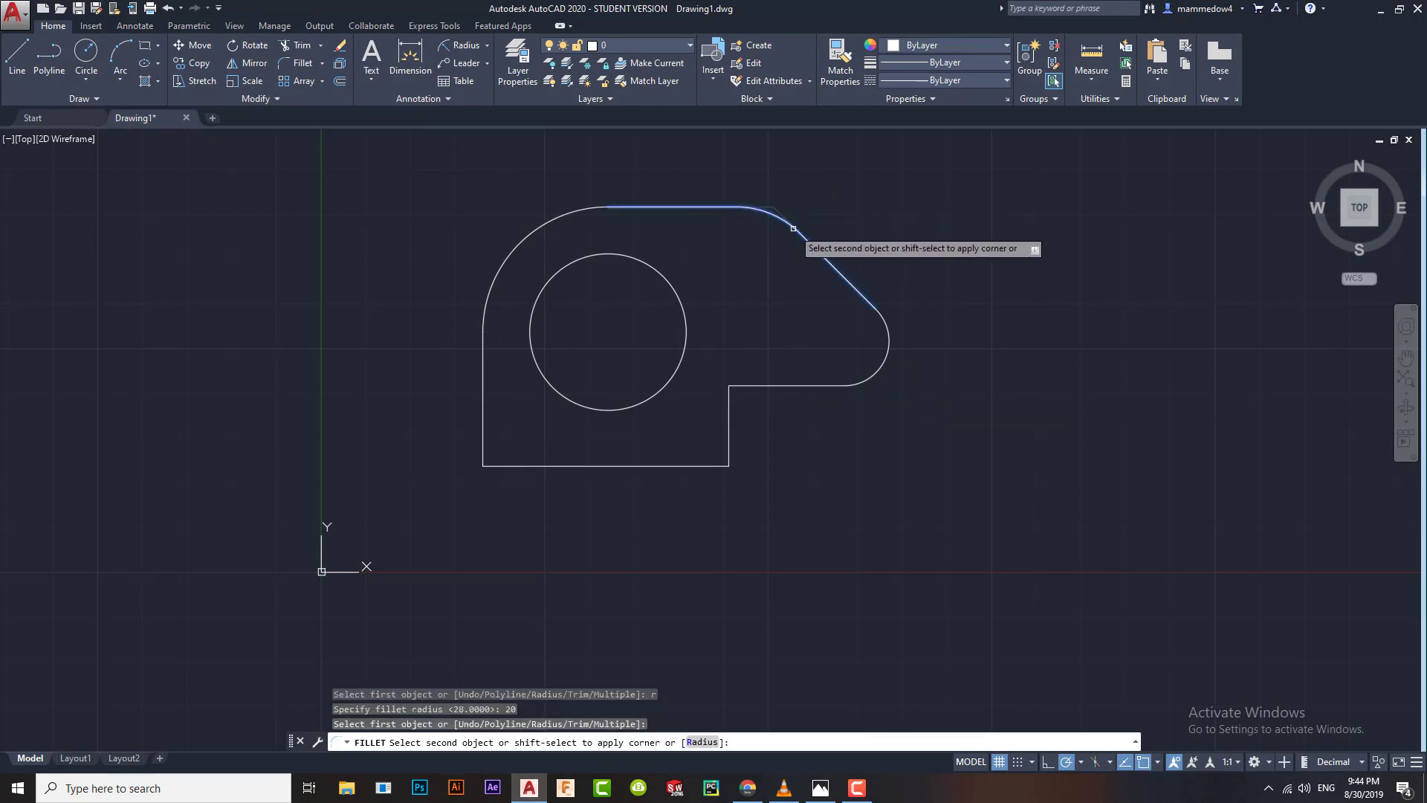
pyautogui.click(793, 228)
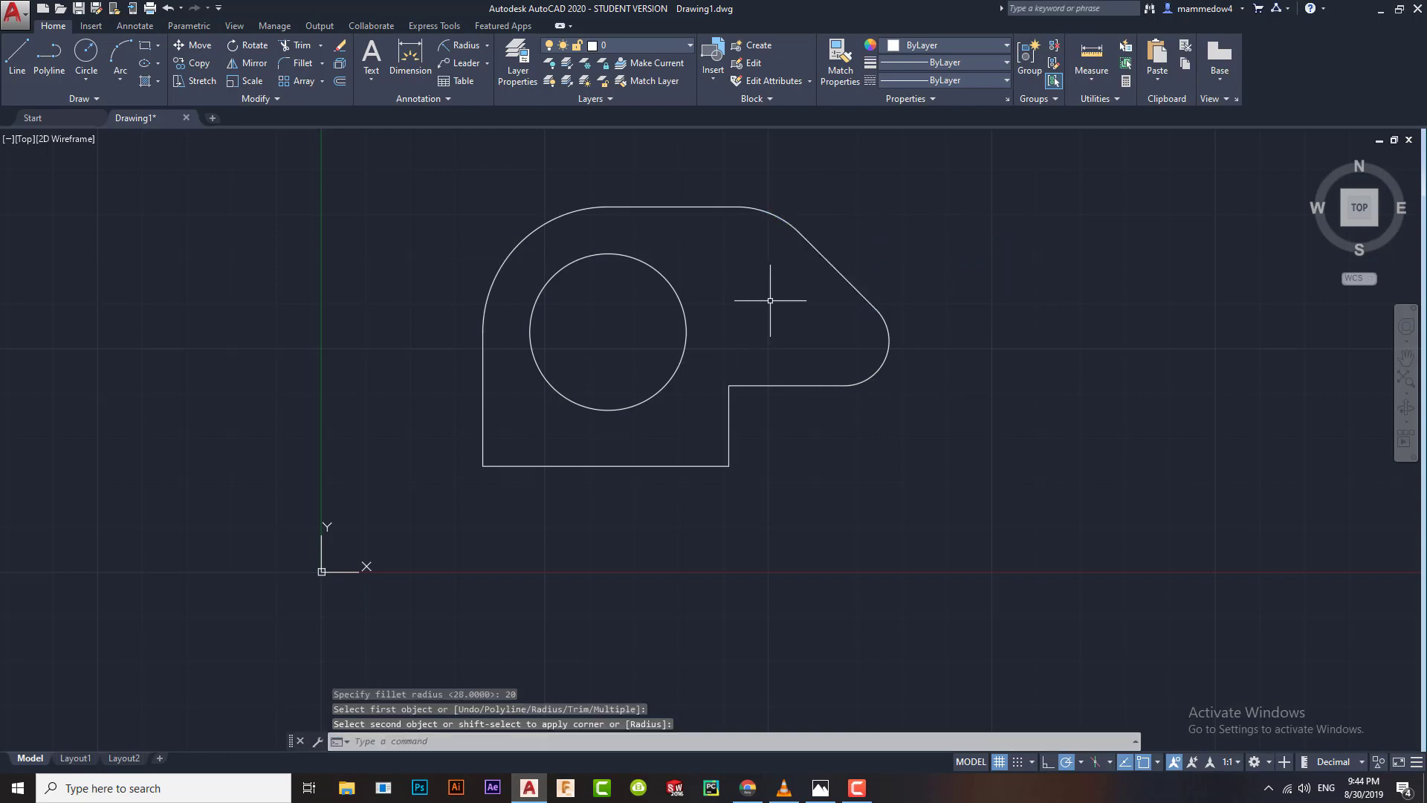
# Step: Fillet the inner corner between the short vertical edge and the horizontal edge beside it with a radius of 5
pyautogui.press('Escape')
pyautogui.press('Return')
pyautogui.write('r')
pyautogui.press('Return')
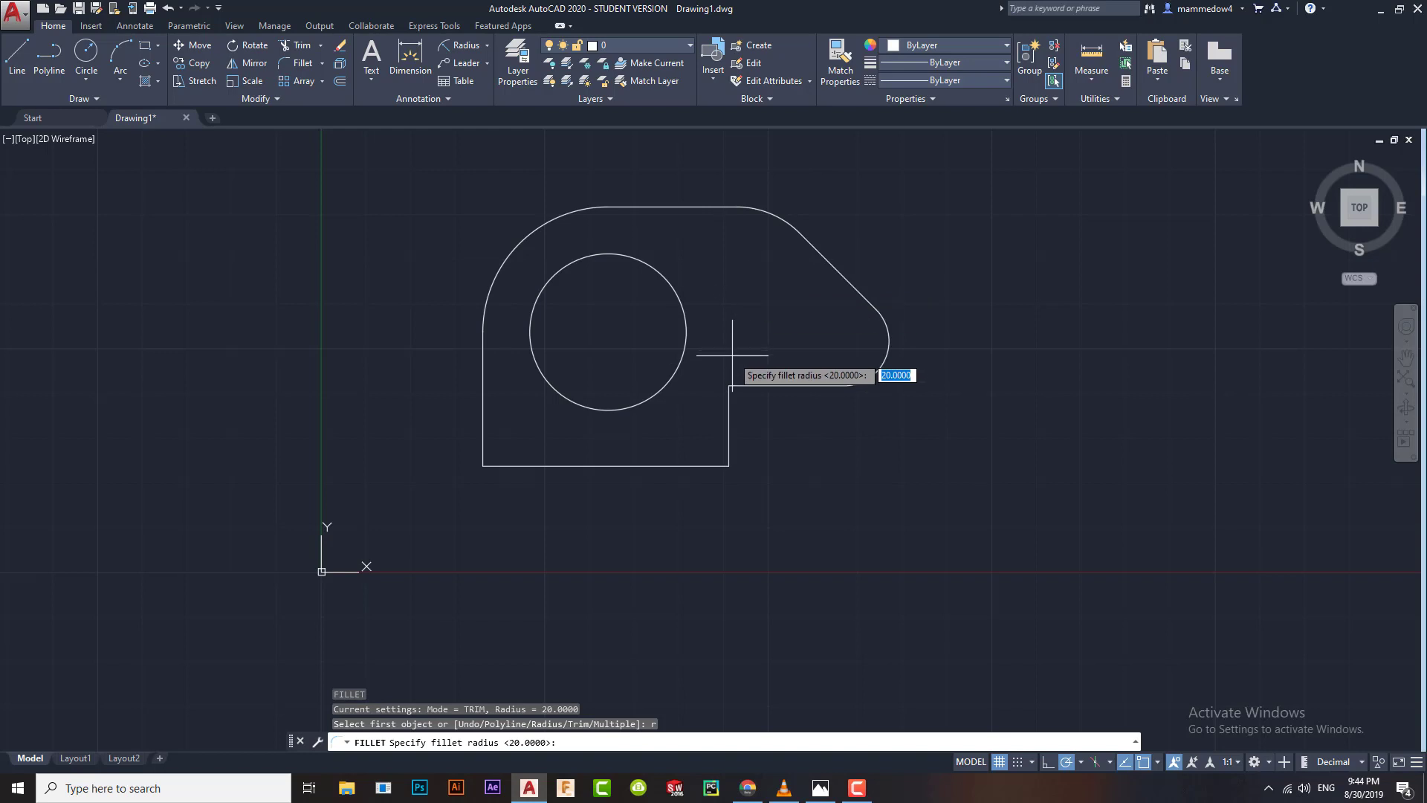
pyautogui.write('5')
pyautogui.press('Return')
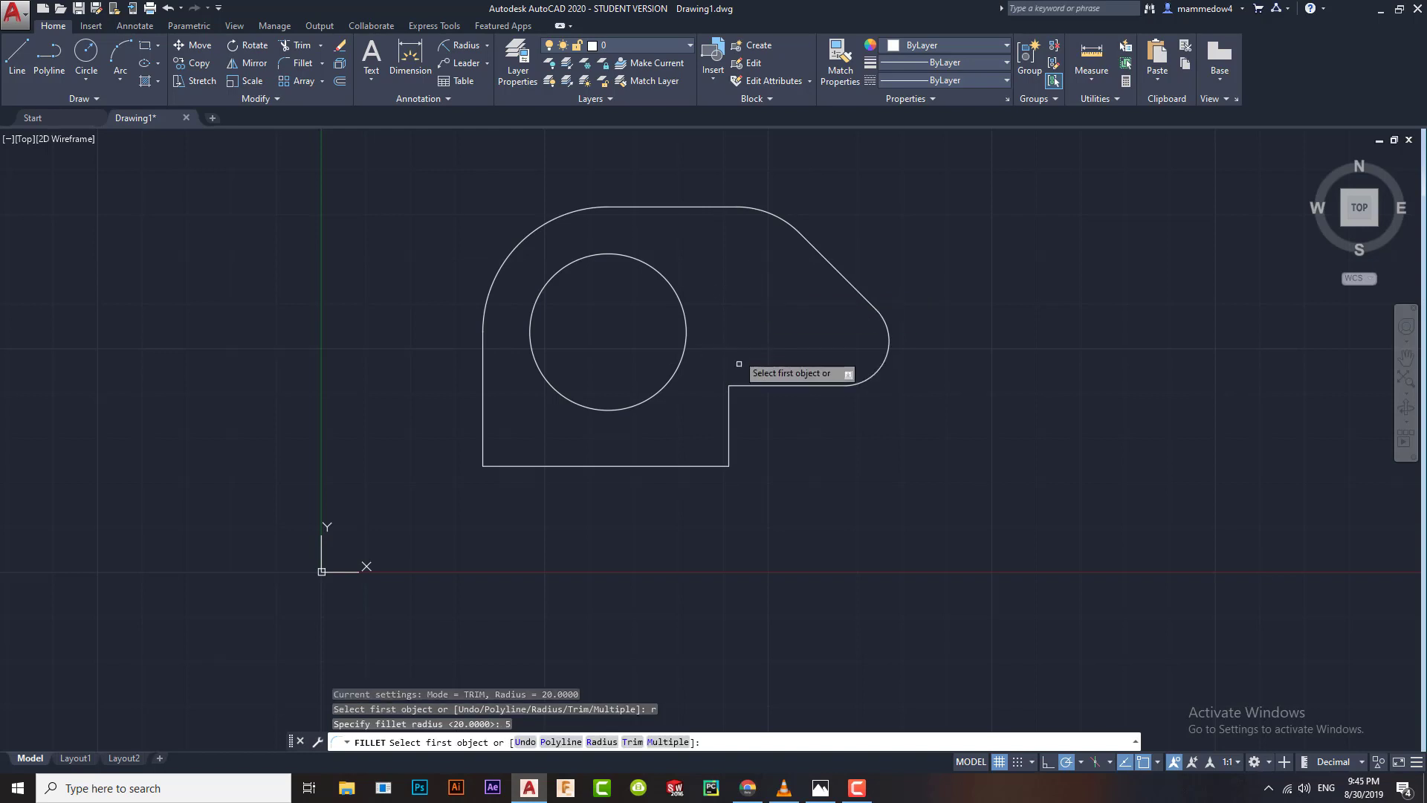
pyautogui.click(727, 414)
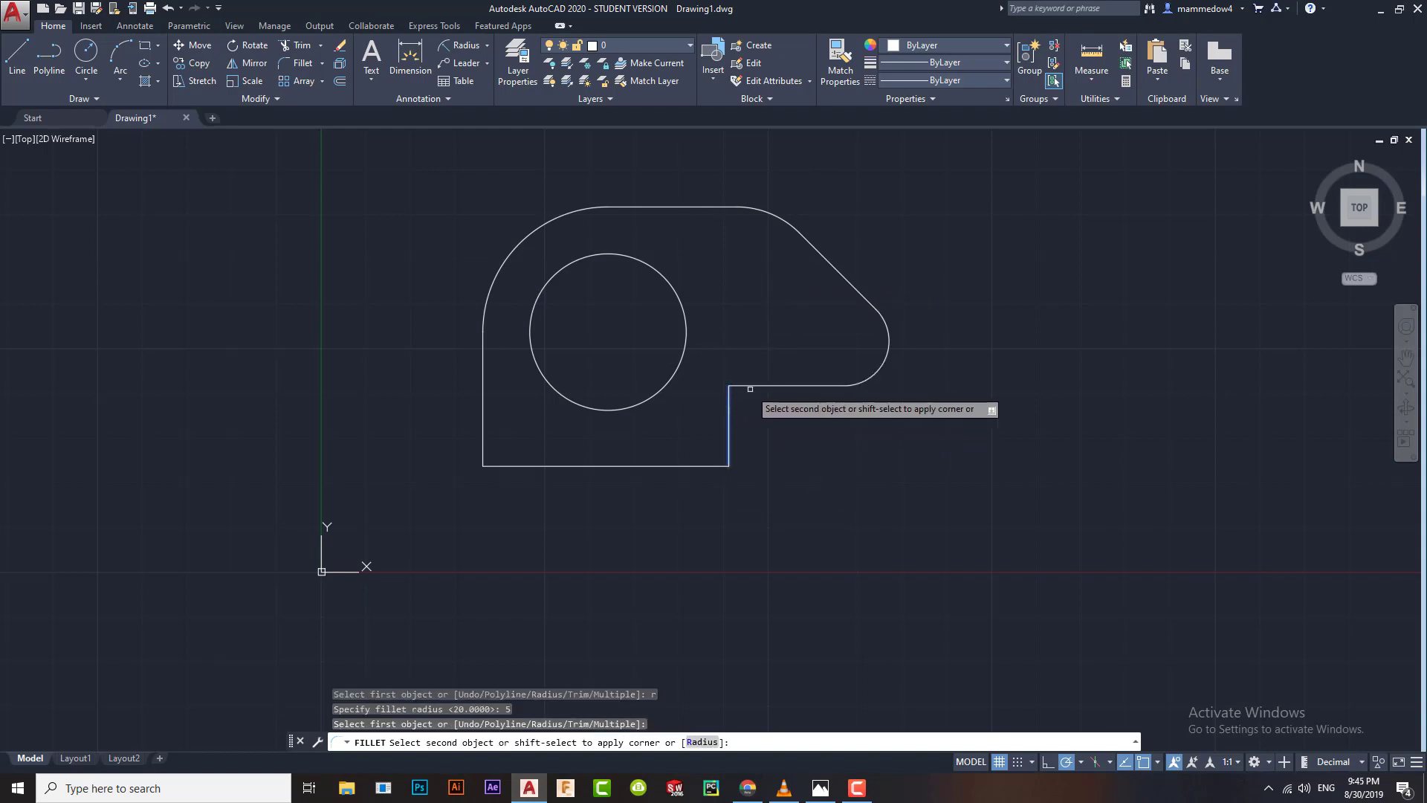
pyautogui.click(751, 385)
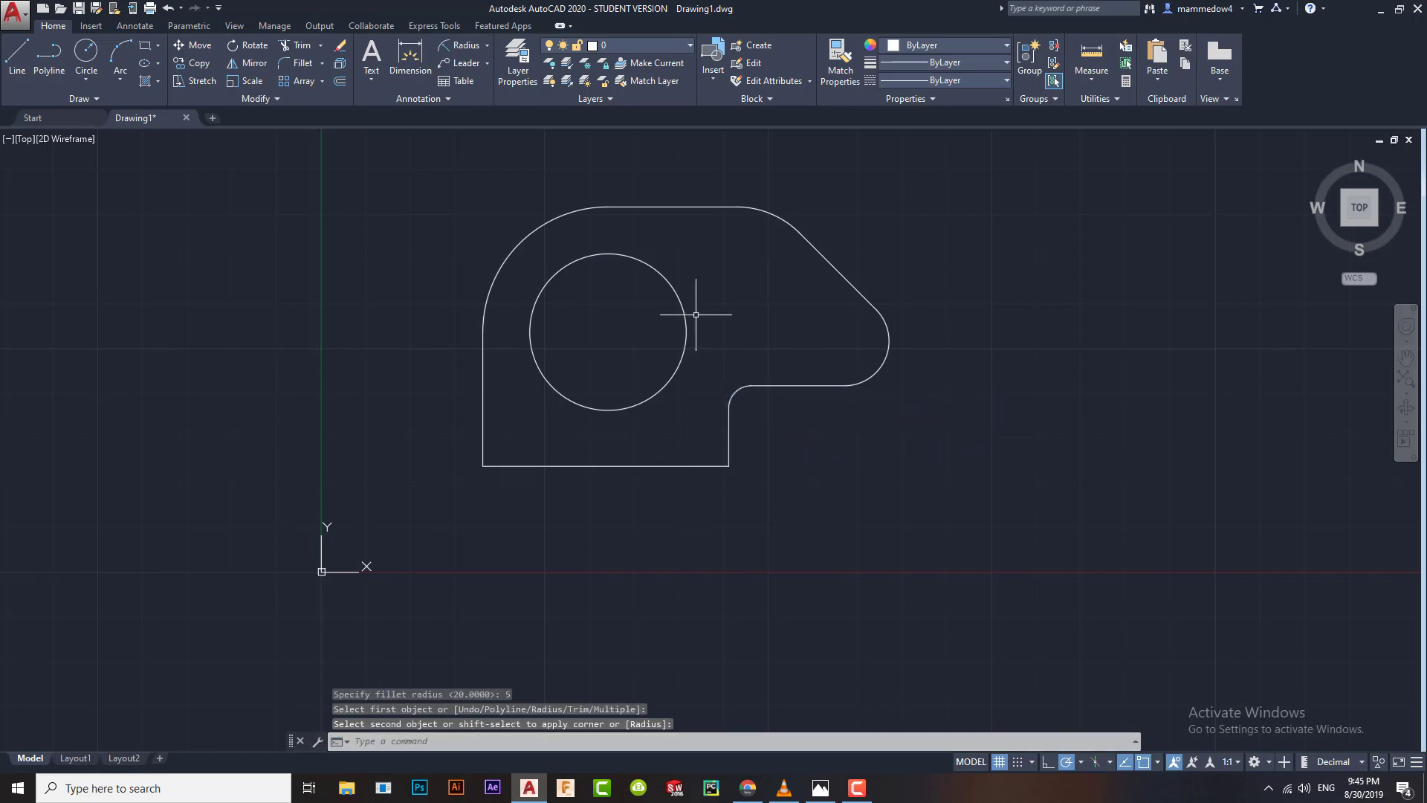
# Step: Compare the drawn part 1 with the reference image, and examine the dimensions of part 3
pyautogui.click(821, 789)
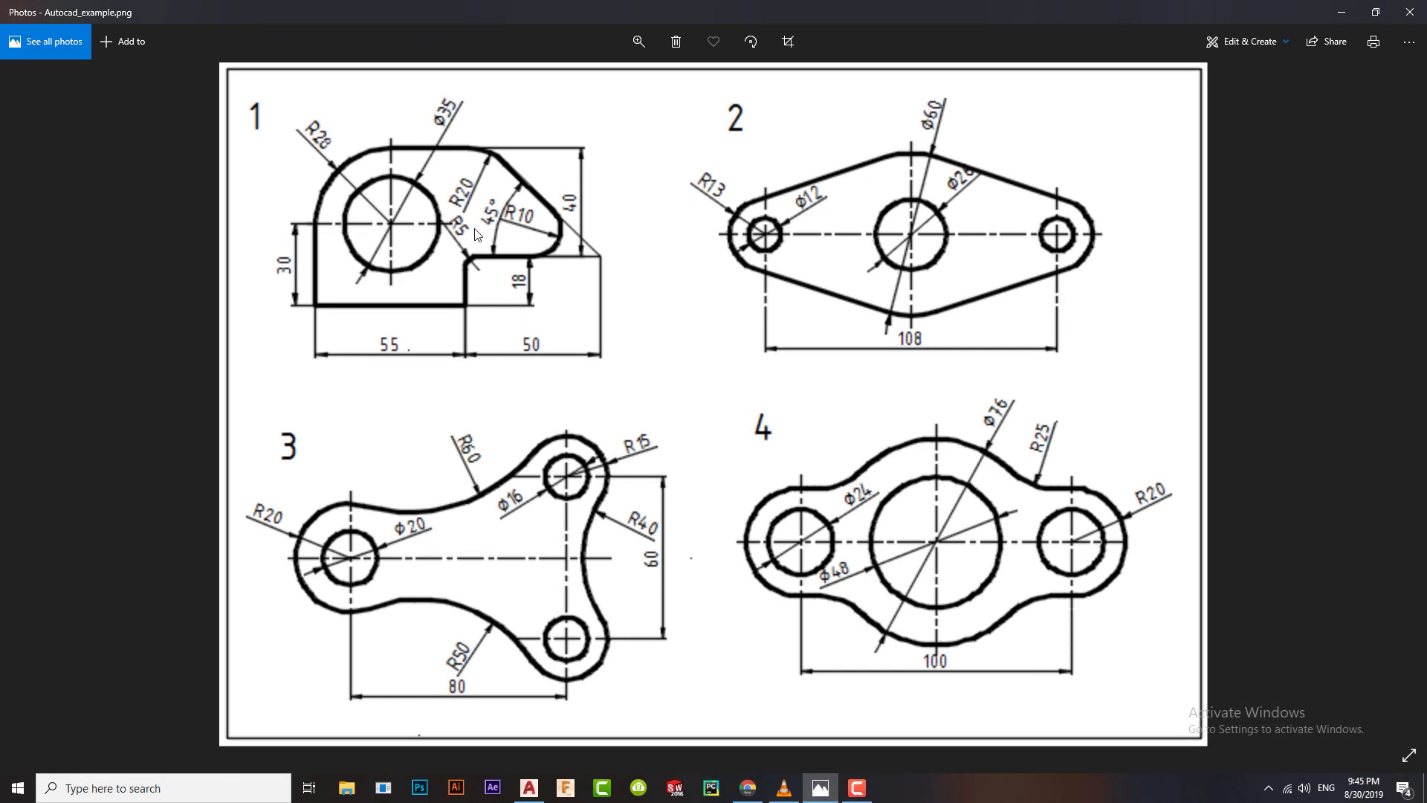
pyautogui.click(821, 789)
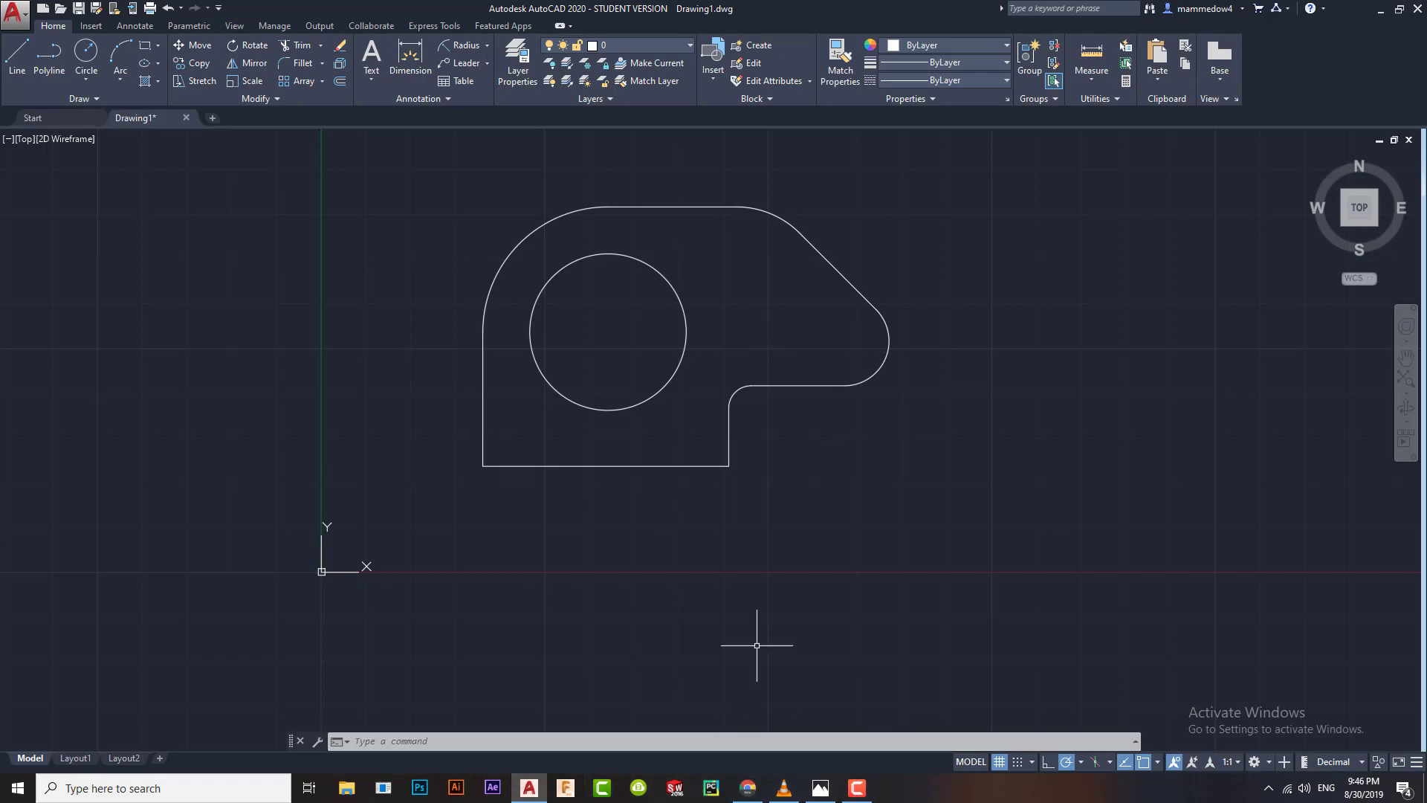
pyautogui.click(820, 788)
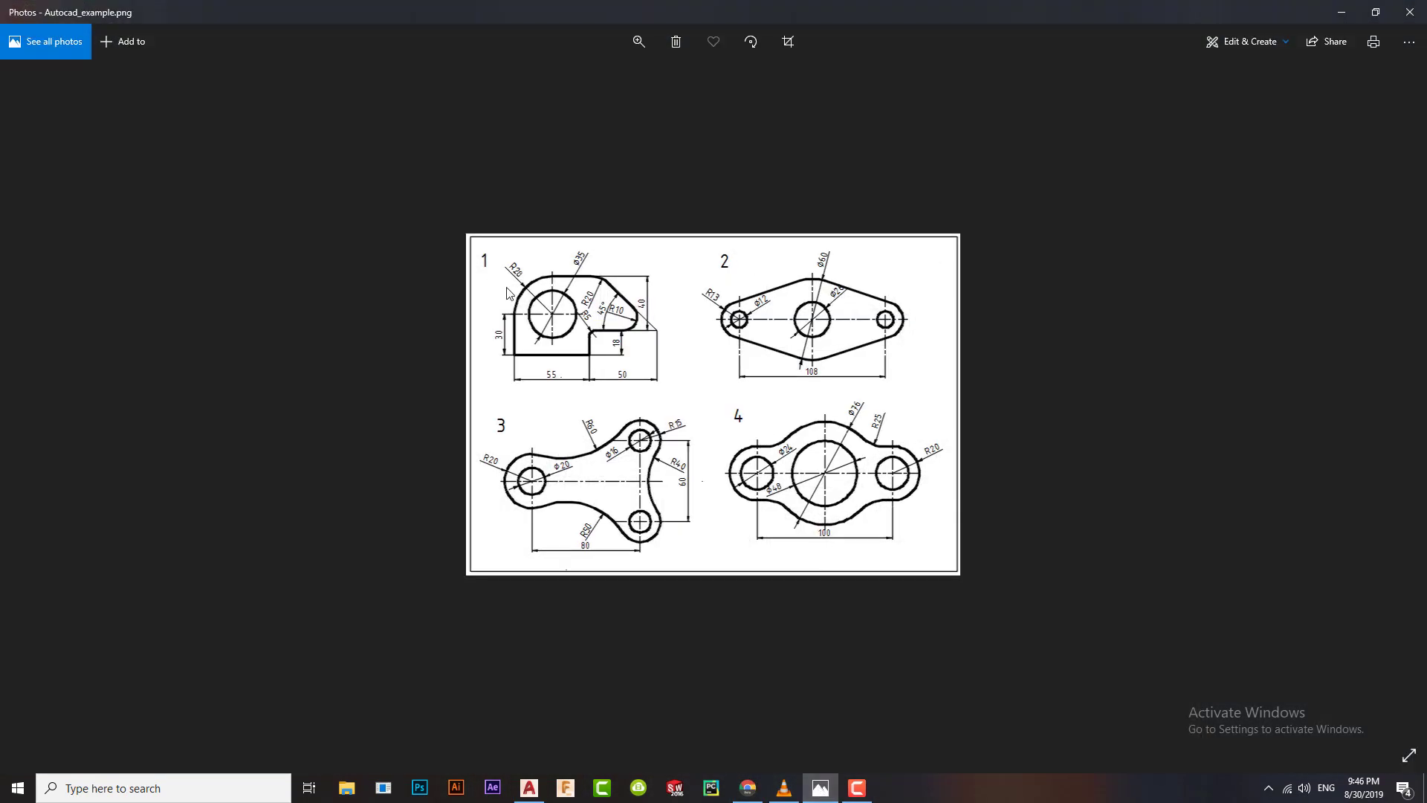
pyautogui.doubleClick(636, 338)
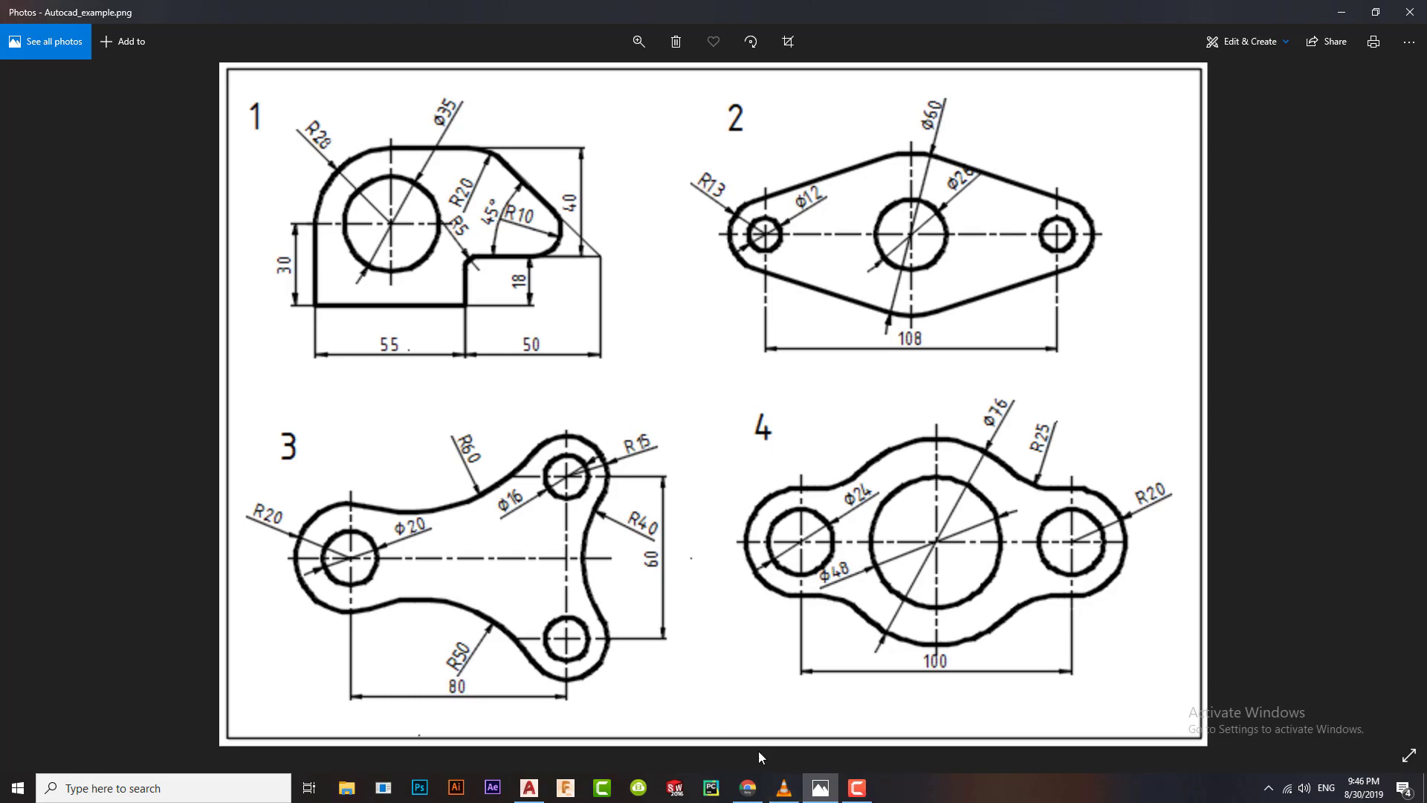
pyautogui.click(820, 790)
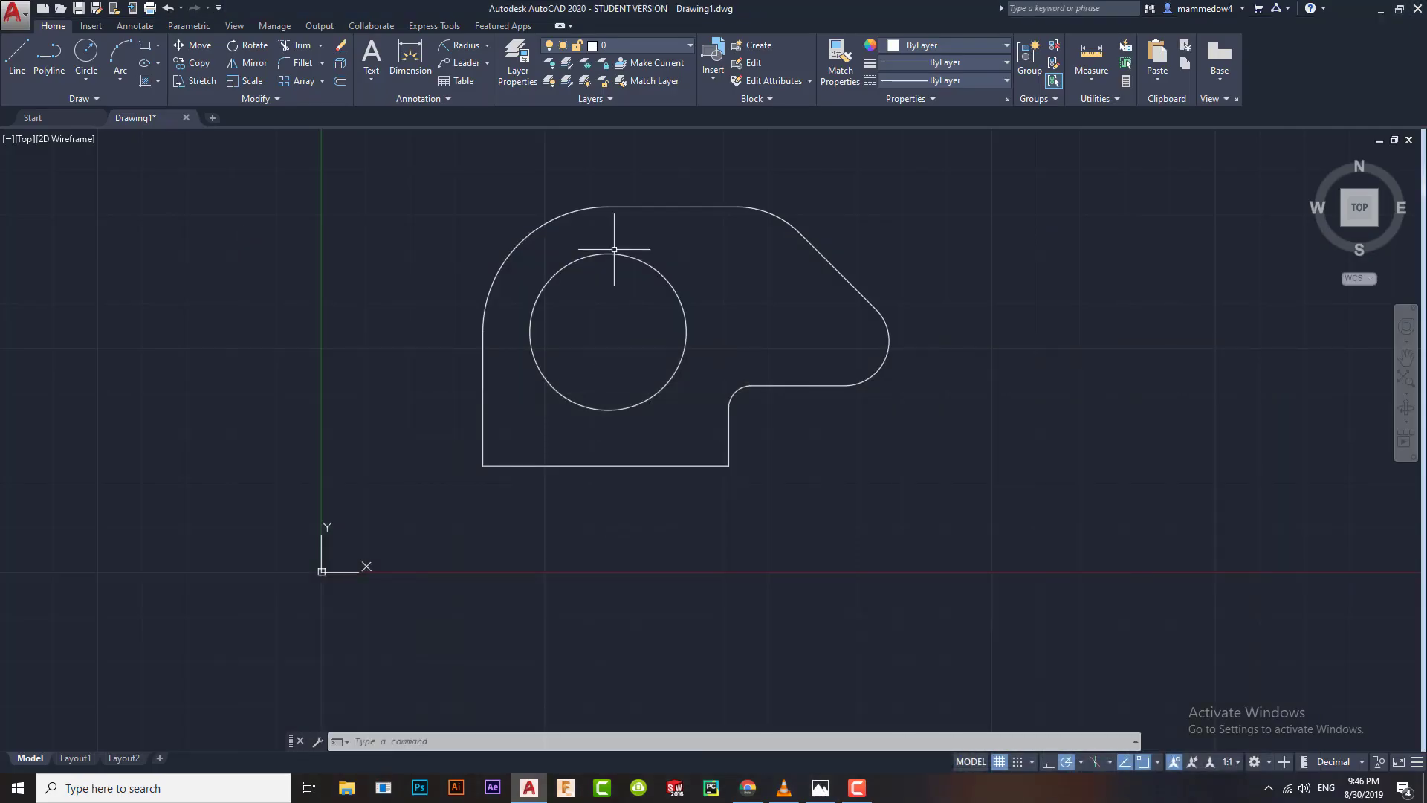
pyautogui.moveTo(949, 325); pyautogui.dragTo(471, 395, button='middle')
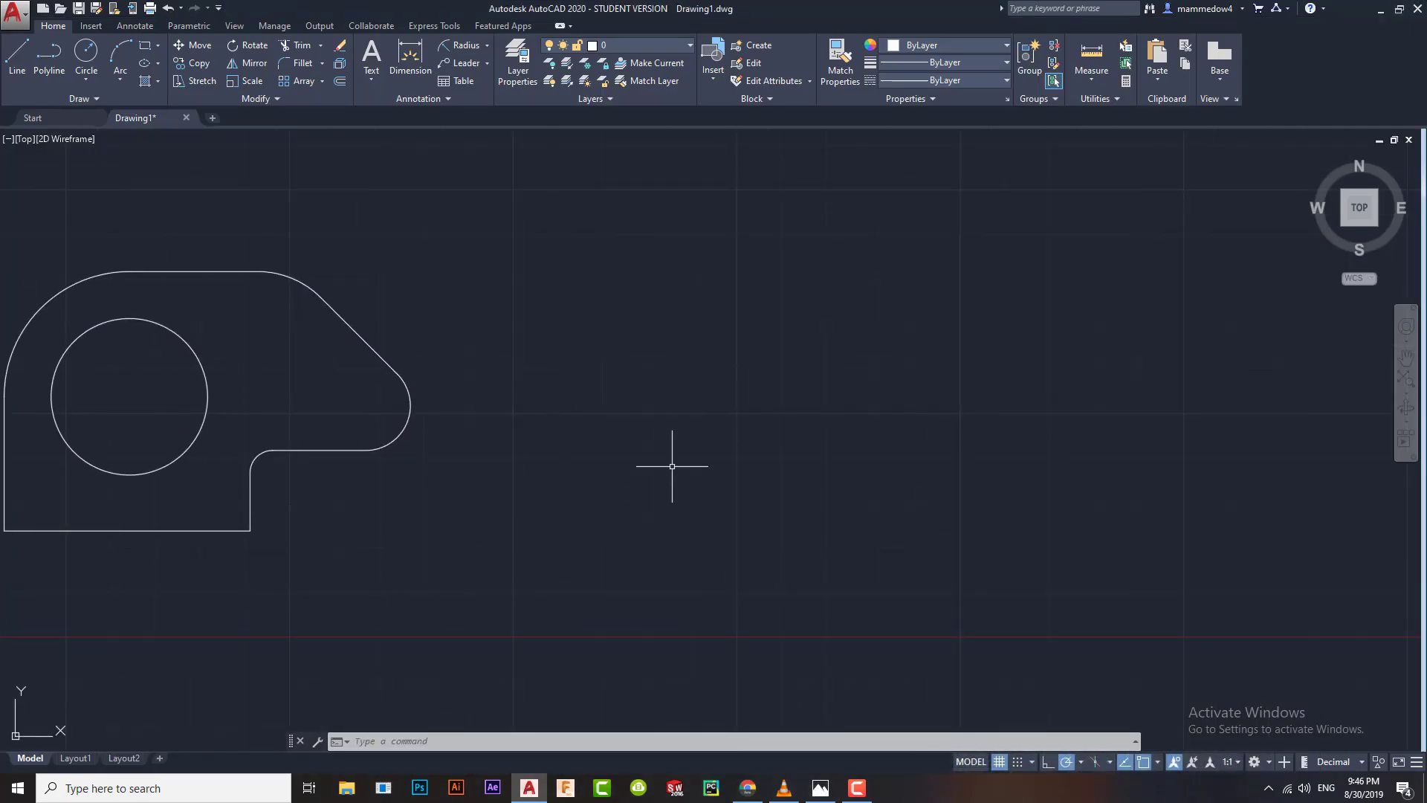
pyautogui.moveTo(639, 419)
pyautogui.mouseDown(button='middle')
pyautogui.moveTo(627, 408)
pyautogui.moveTo(774, 413)
pyautogui.moveTo(687, 422)
pyautogui.mouseUp(button='middle')
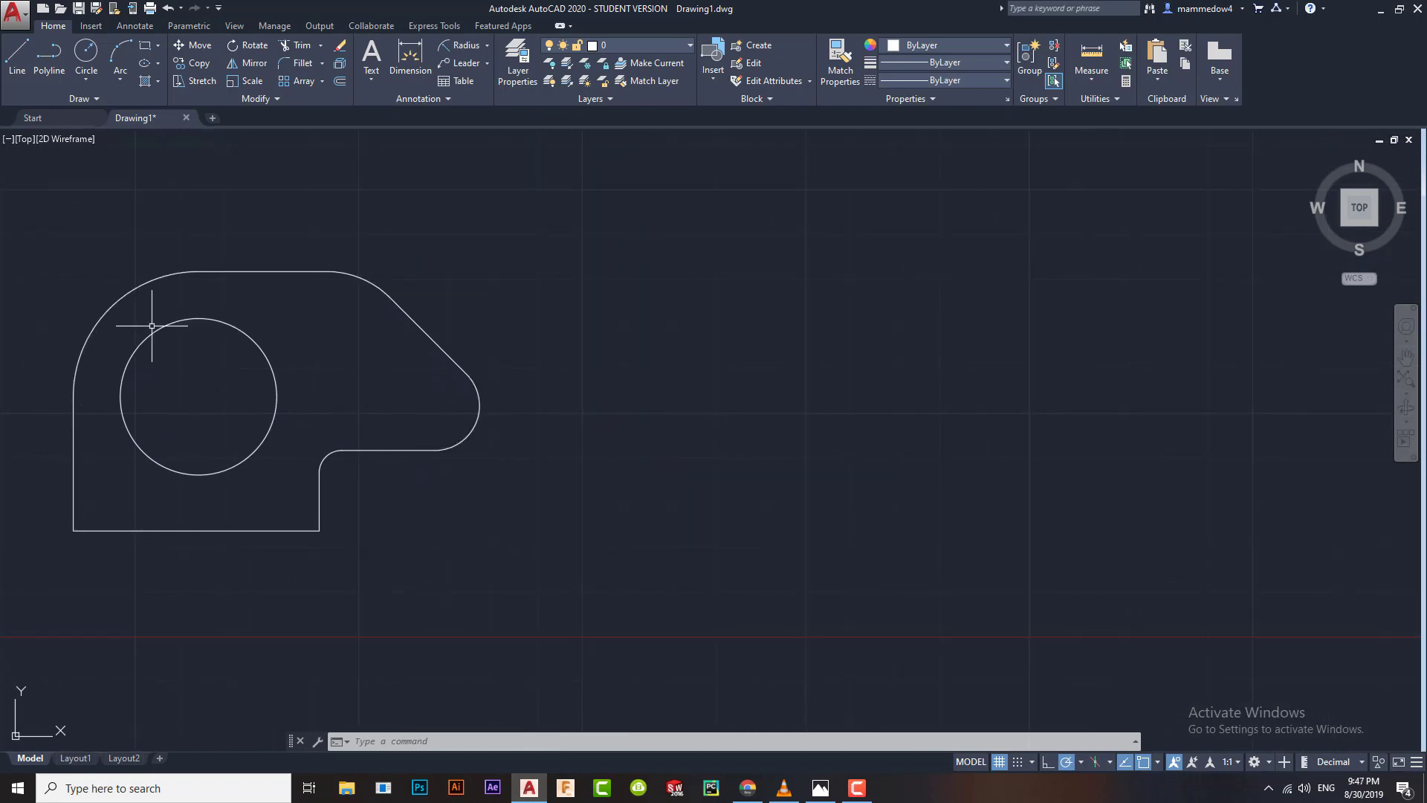
pyautogui.moveTo(901, 500)
pyautogui.mouseDown(button='middle')
pyautogui.moveTo(773, 520)
pyautogui.moveTo(803, 535)
pyautogui.moveTo(872, 520)
pyautogui.mouseUp(button='middle')
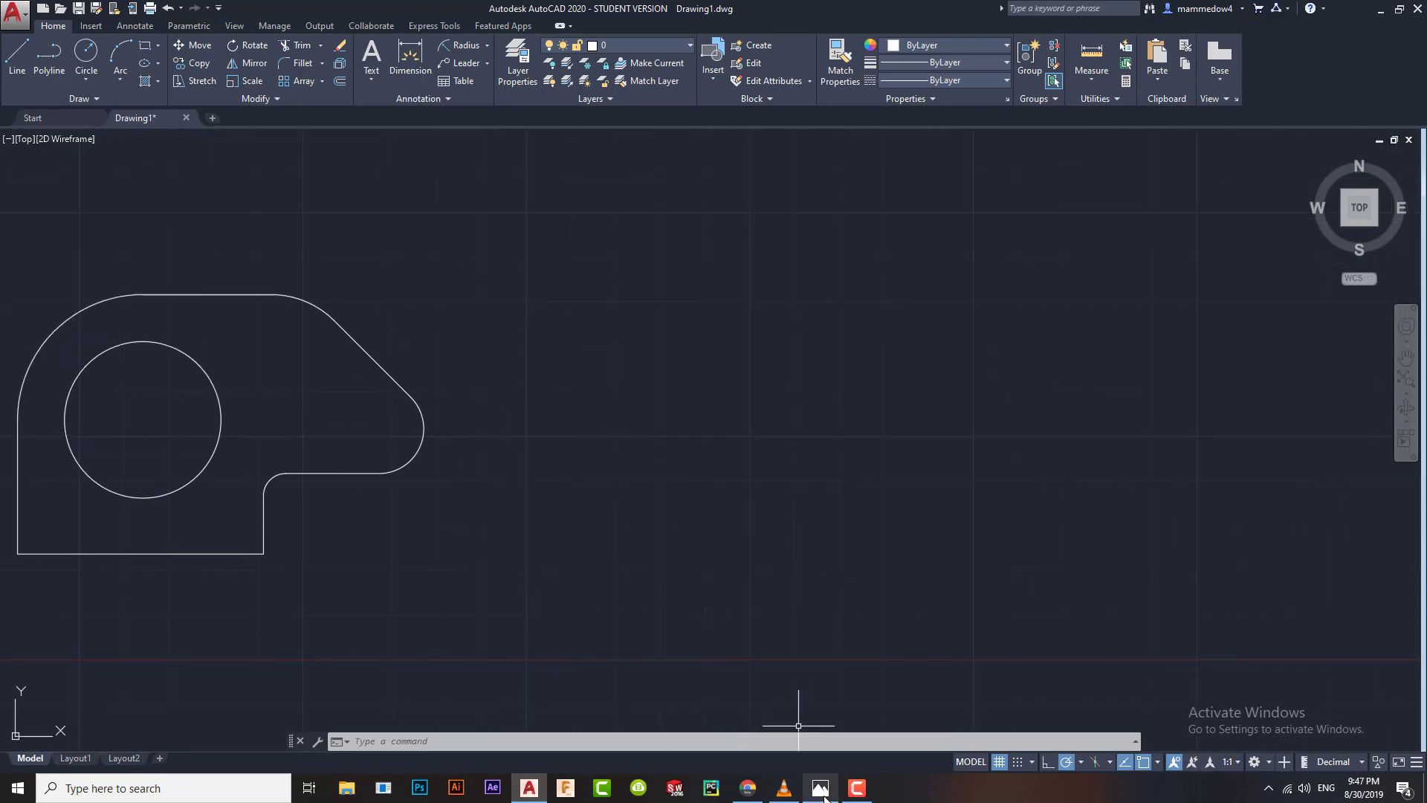
pyautogui.click(823, 794)
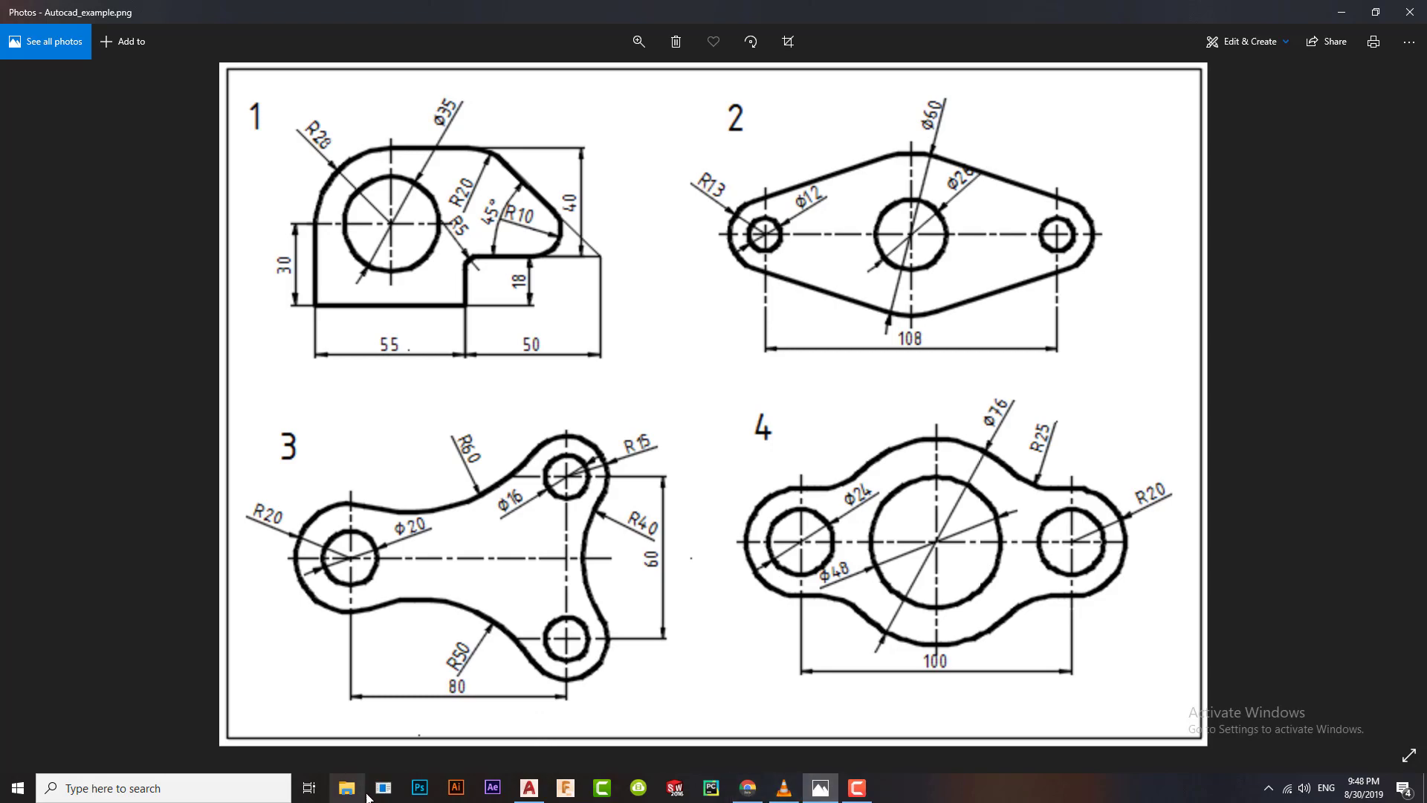
pyautogui.click(529, 788)
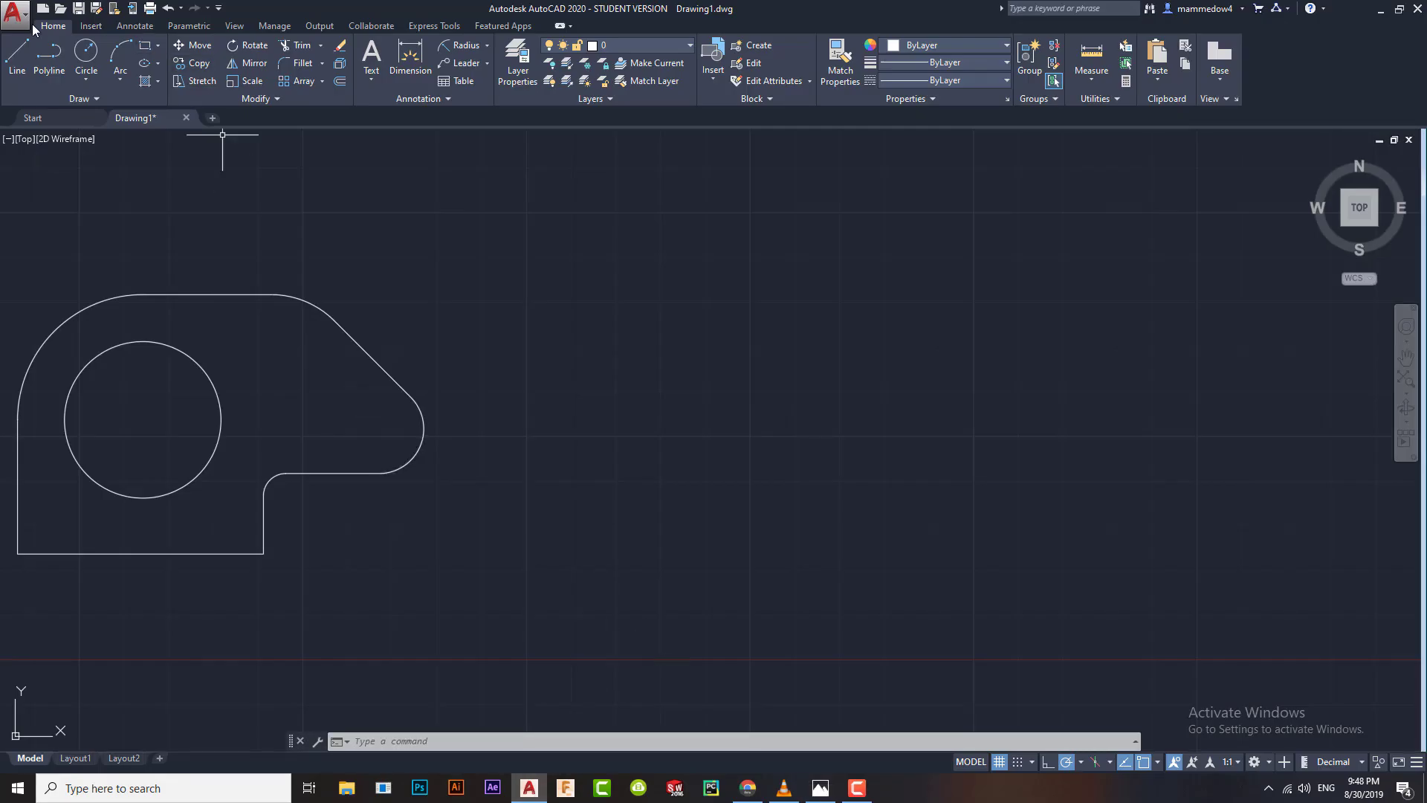
# Step: Draw an 80-long horizontal line in the empty area beside part 1, continuing with a 30-long vertical line upward from its right end
pyautogui.click(17, 55)
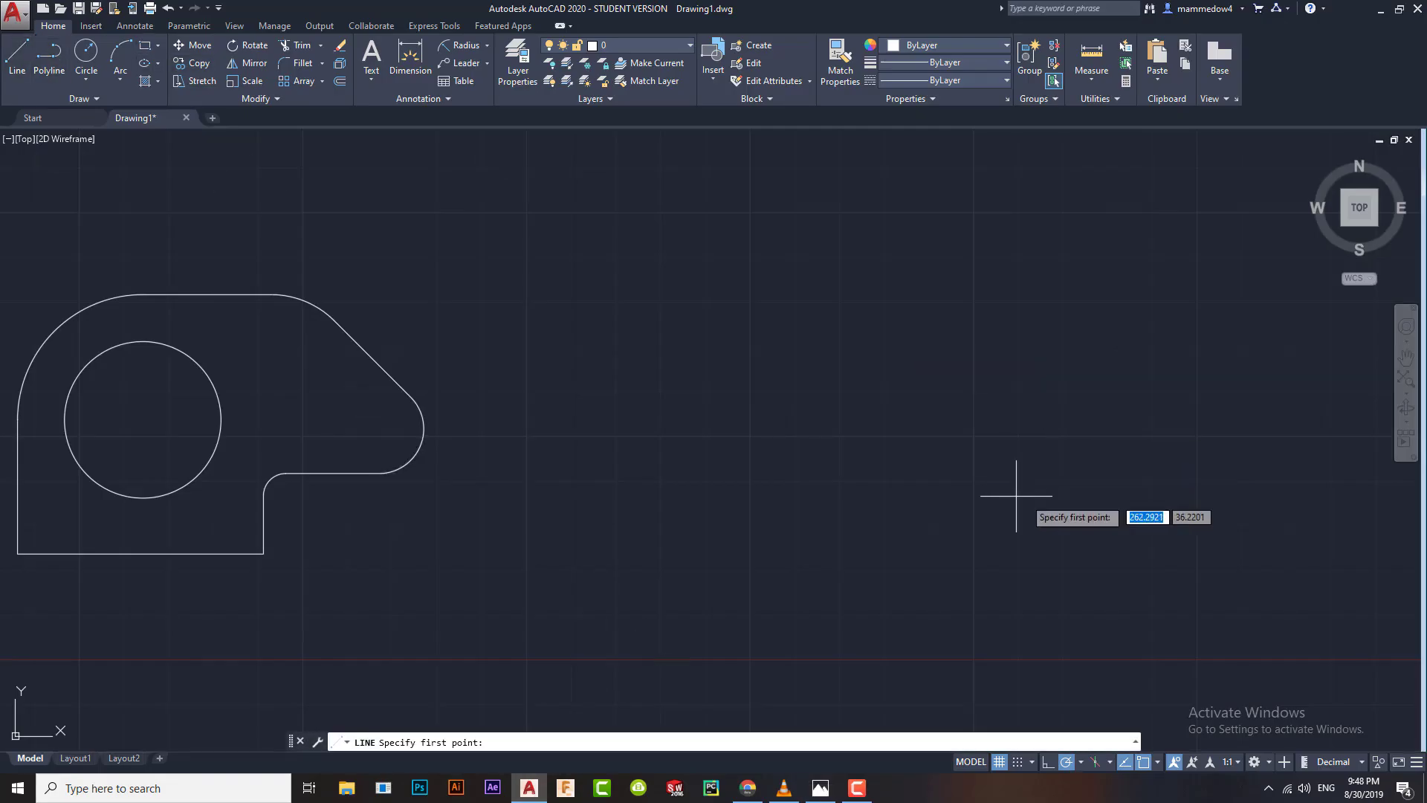
pyautogui.click(675, 427)
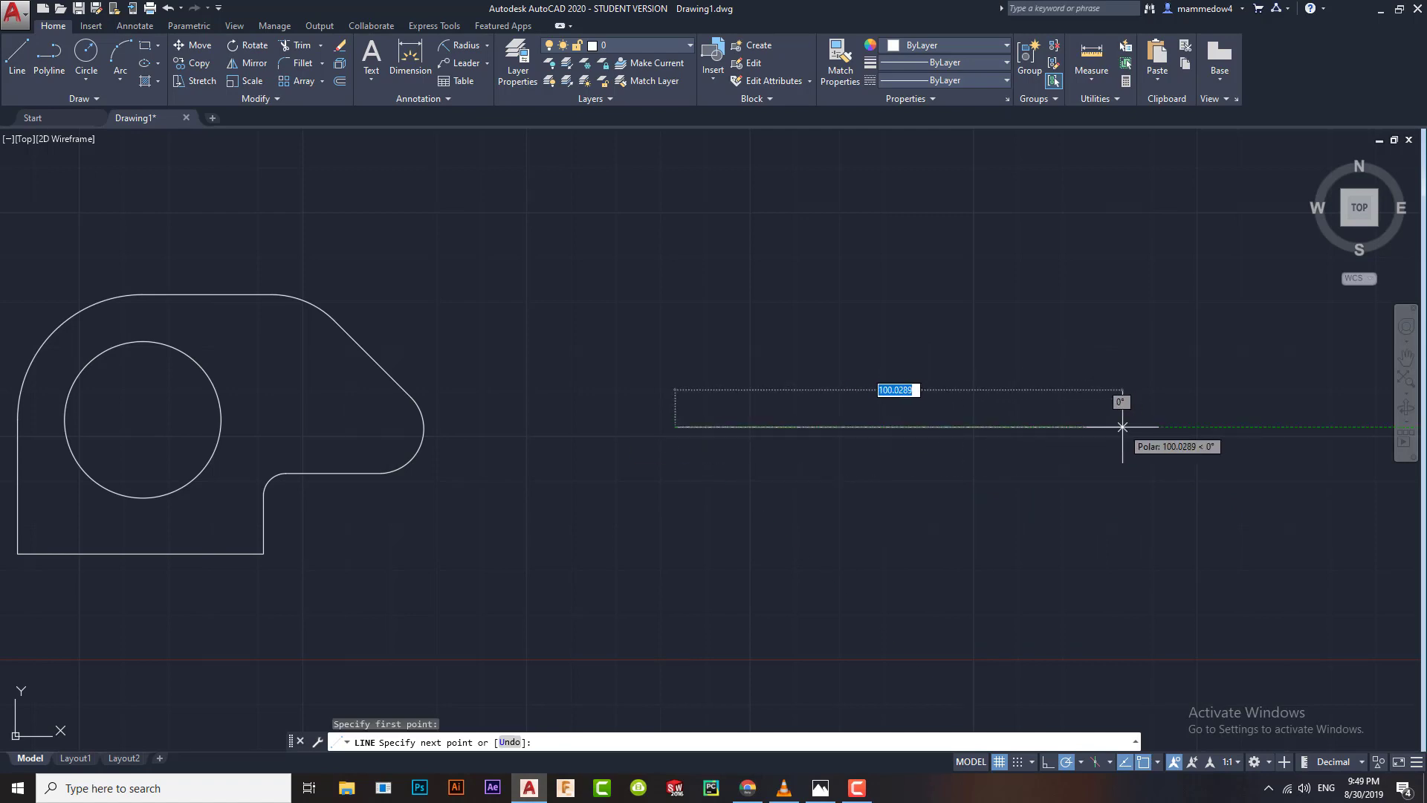
pyautogui.write('80')
pyautogui.press('Return')
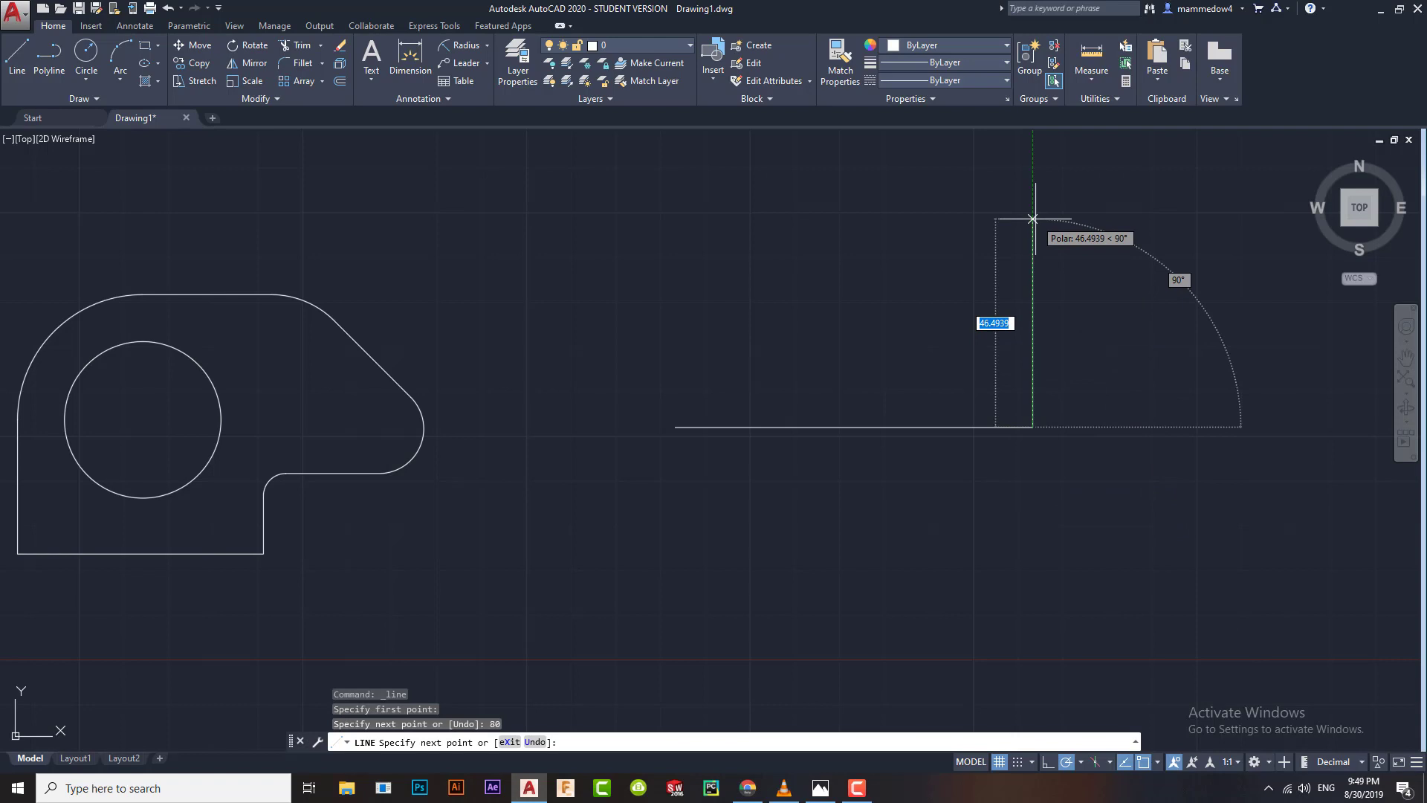
pyautogui.write('3')
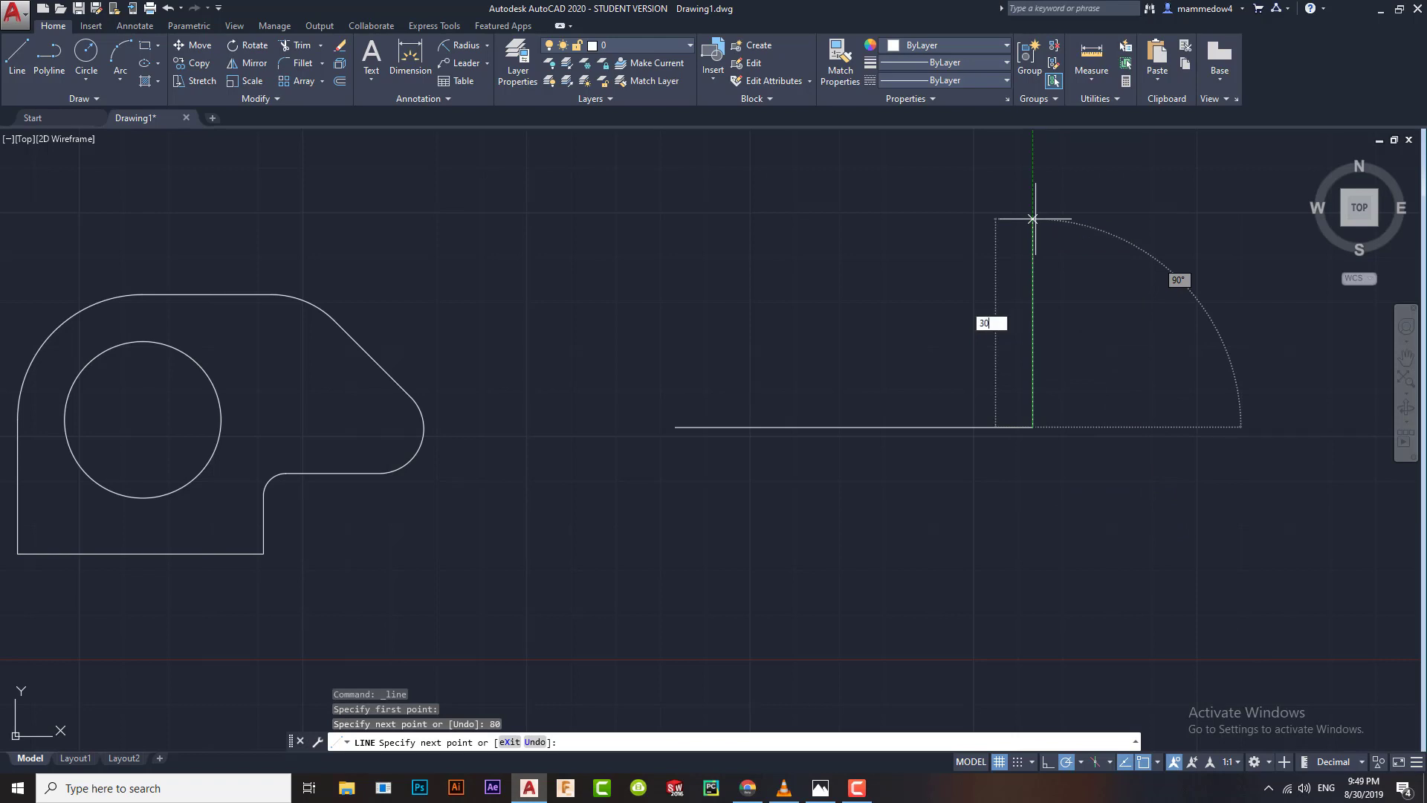
pyautogui.write('0')
pyautogui.press('Return')
pyautogui.press('Escape')
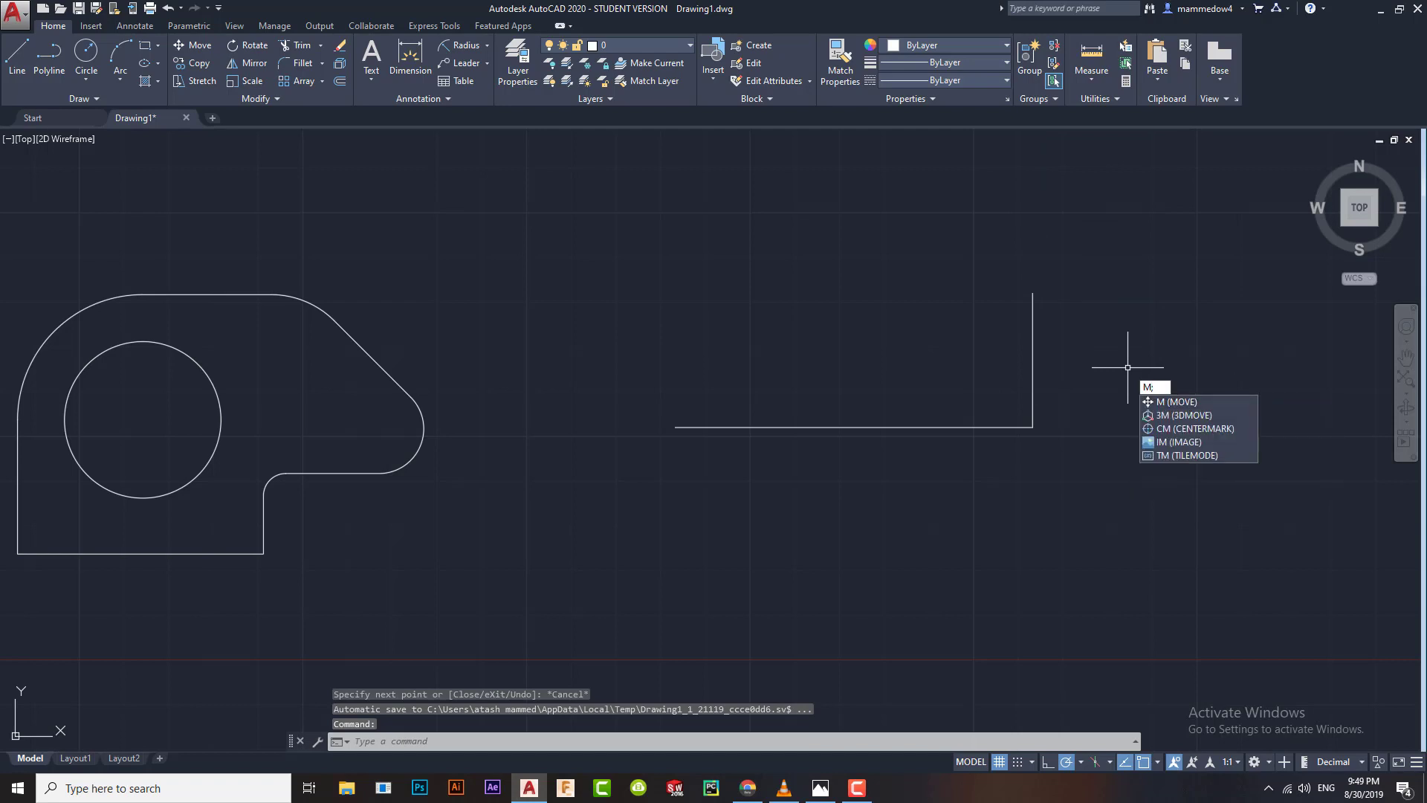
# Step: Try to mirror the 30-long vertical line from the right end of the horizontal line, keeping the source line
pyautogui.write('mir')
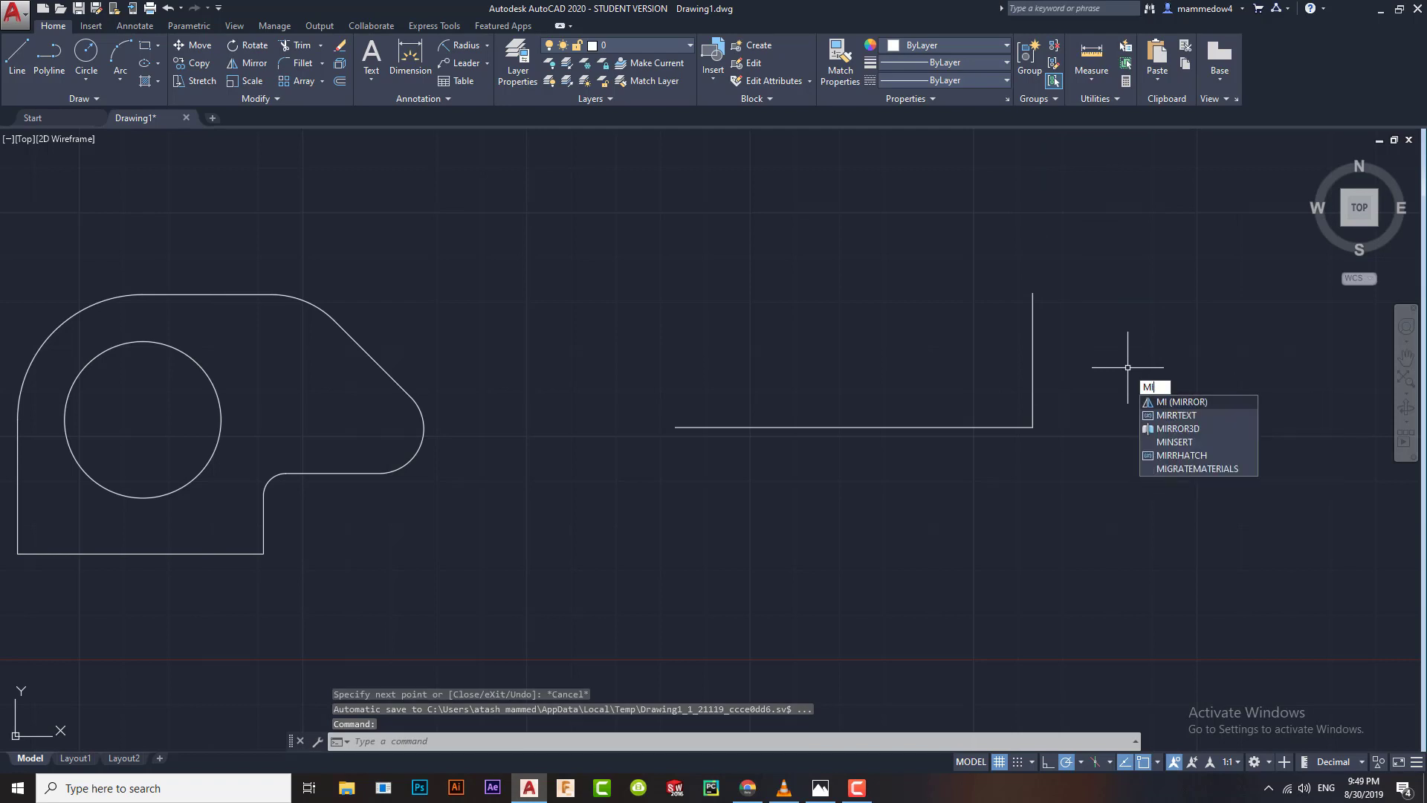
pyautogui.press('Return')
pyautogui.click(1032, 332)
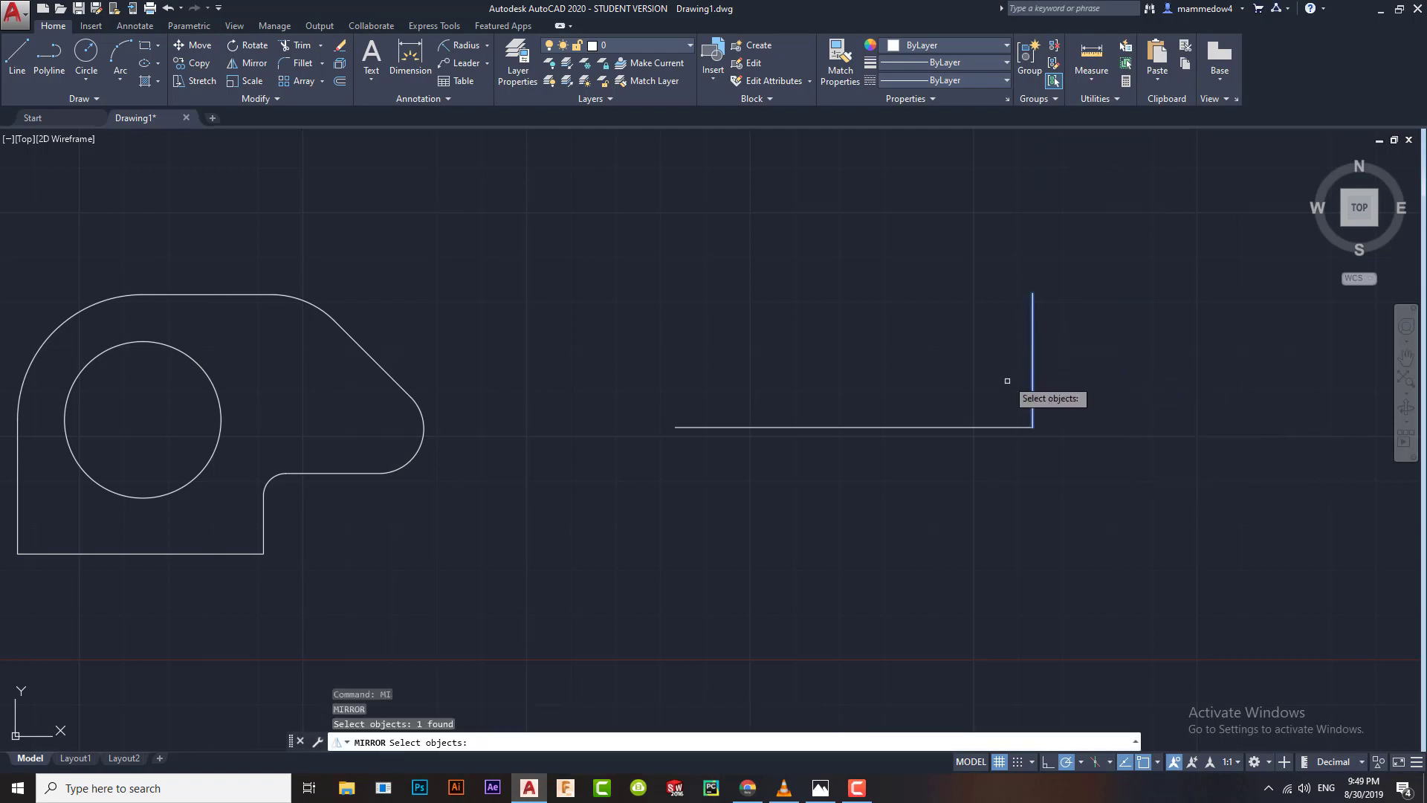
pyautogui.press('Return')
pyautogui.click(1032, 427)
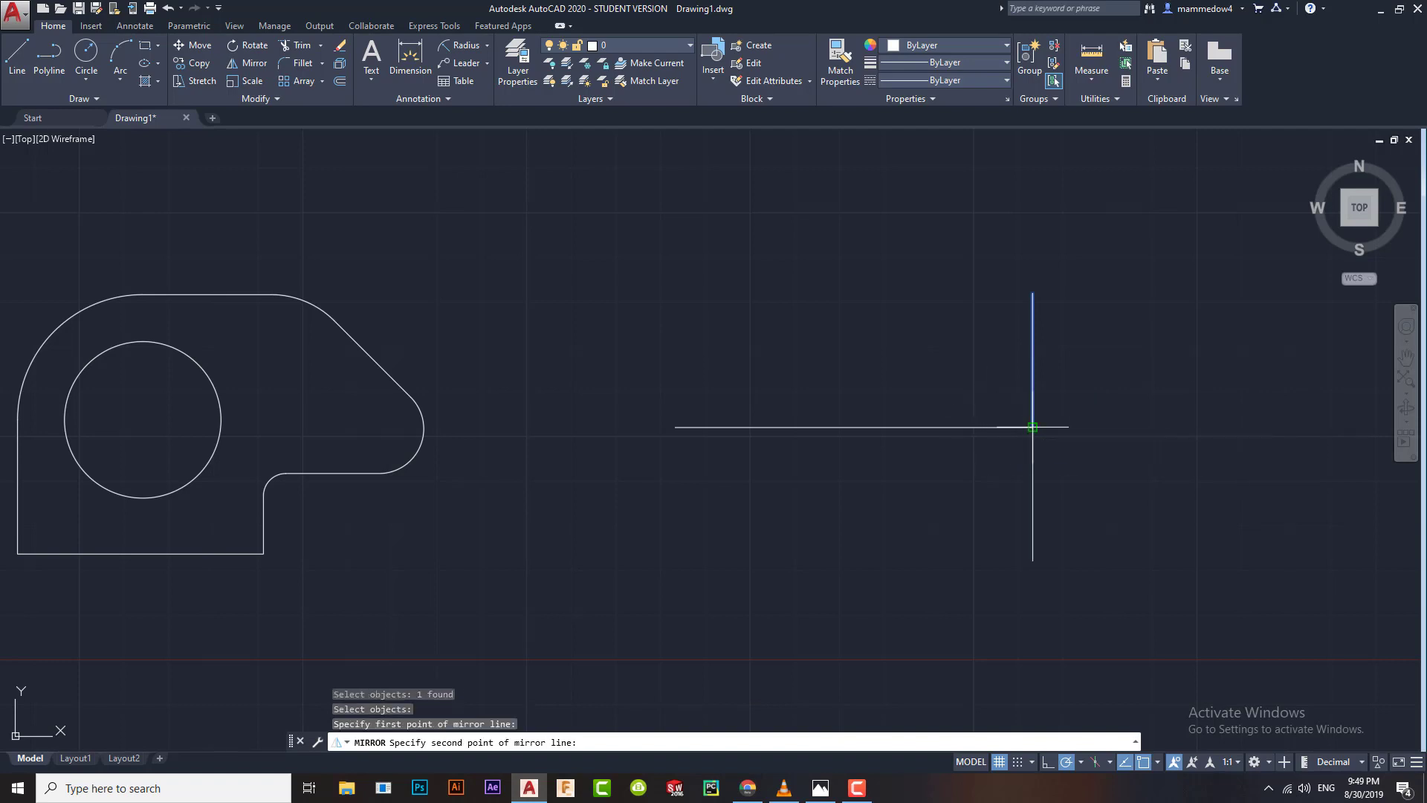
pyautogui.click(1033, 456)
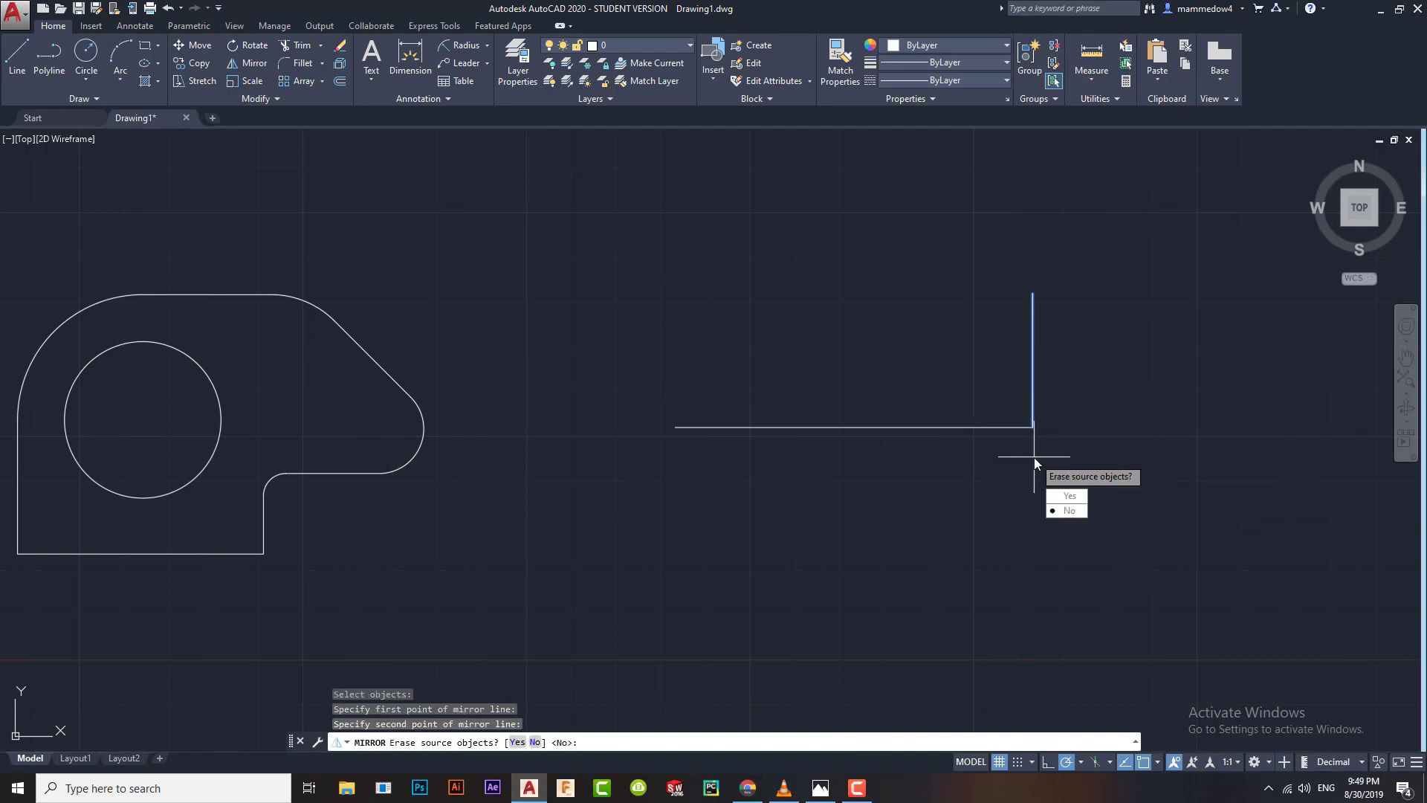
pyautogui.click(1062, 510)
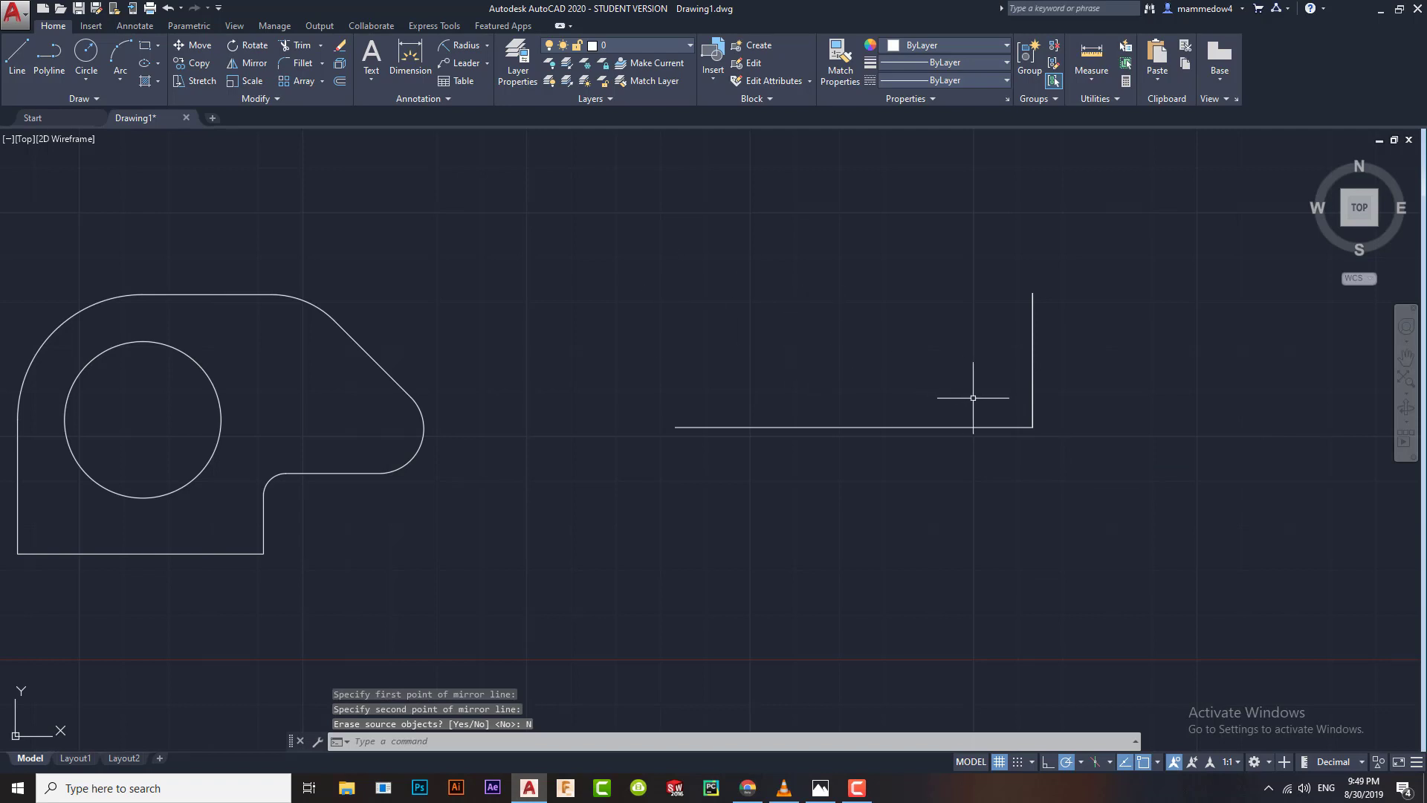
pyautogui.press('Return')
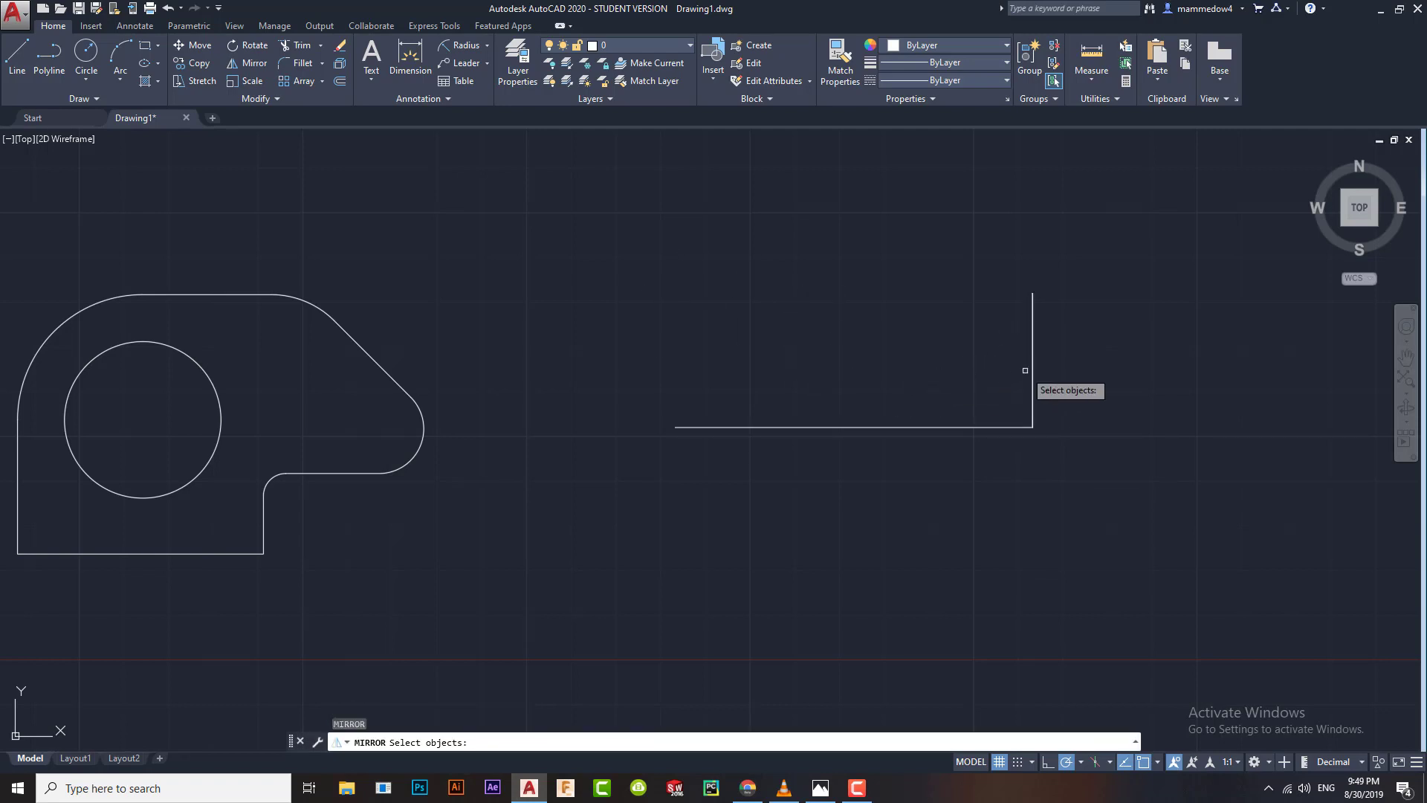
pyautogui.click(1032, 359)
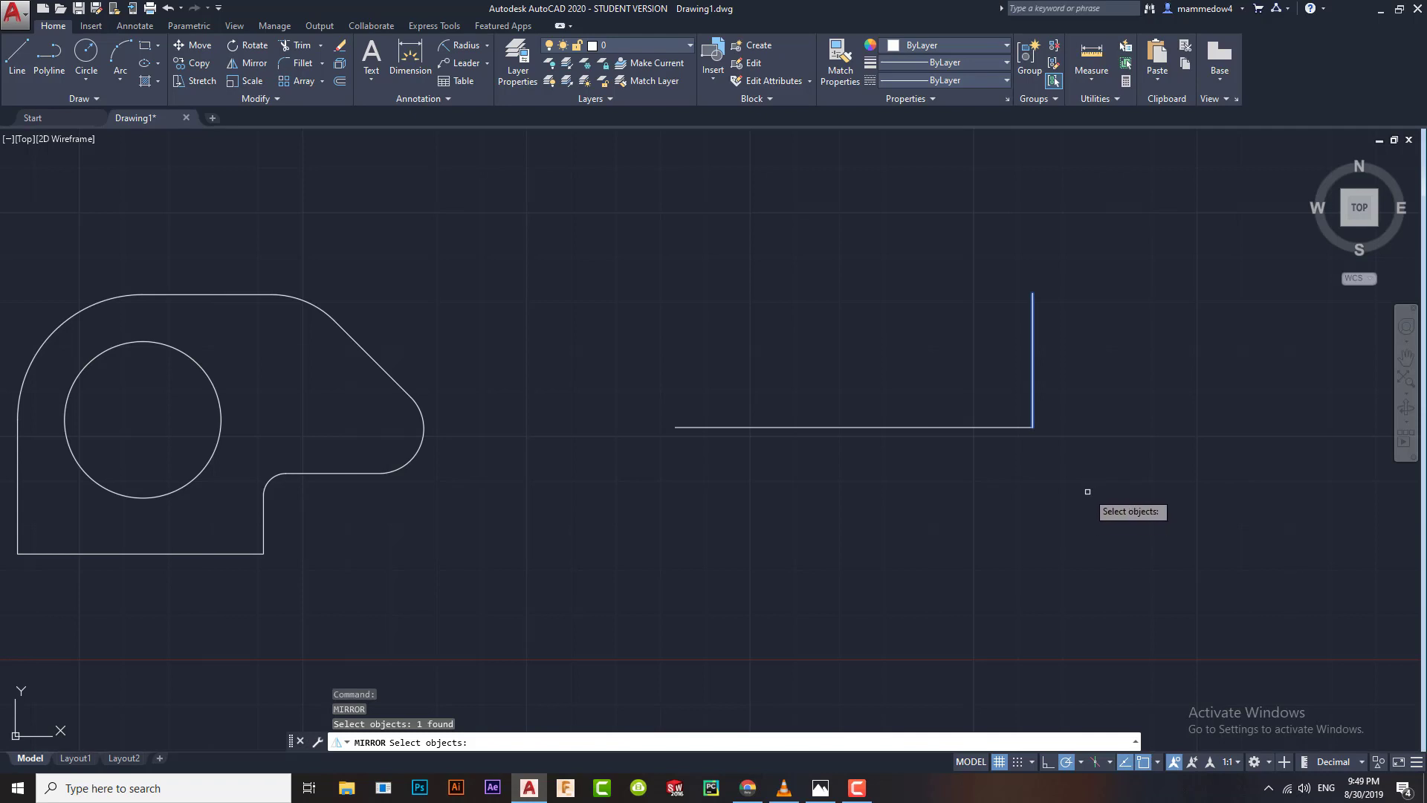
pyautogui.press('Escape')
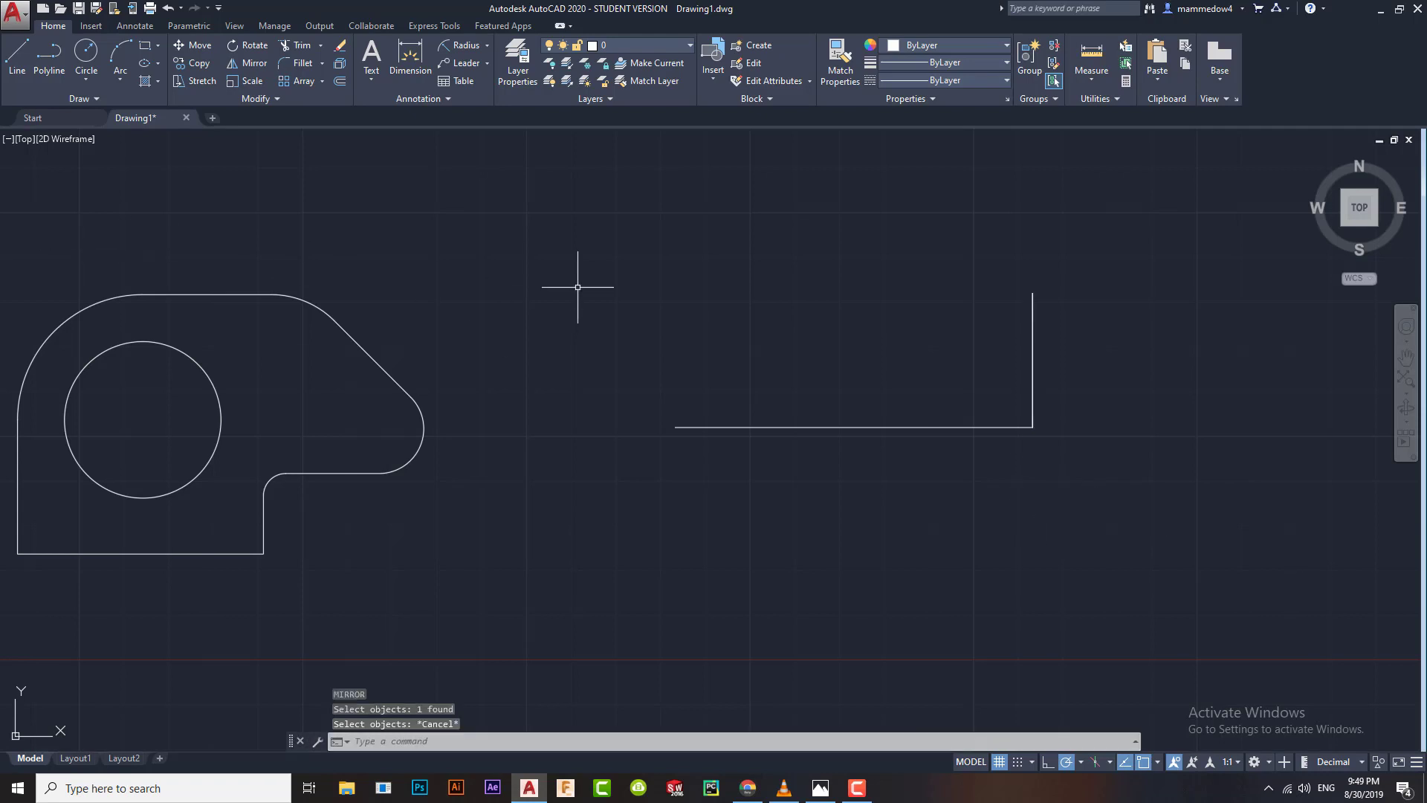
# Step: Draw a 30-long vertical line downward from the right end of the 80-long horizontal line
pyautogui.write('l')
pyautogui.press('Return')
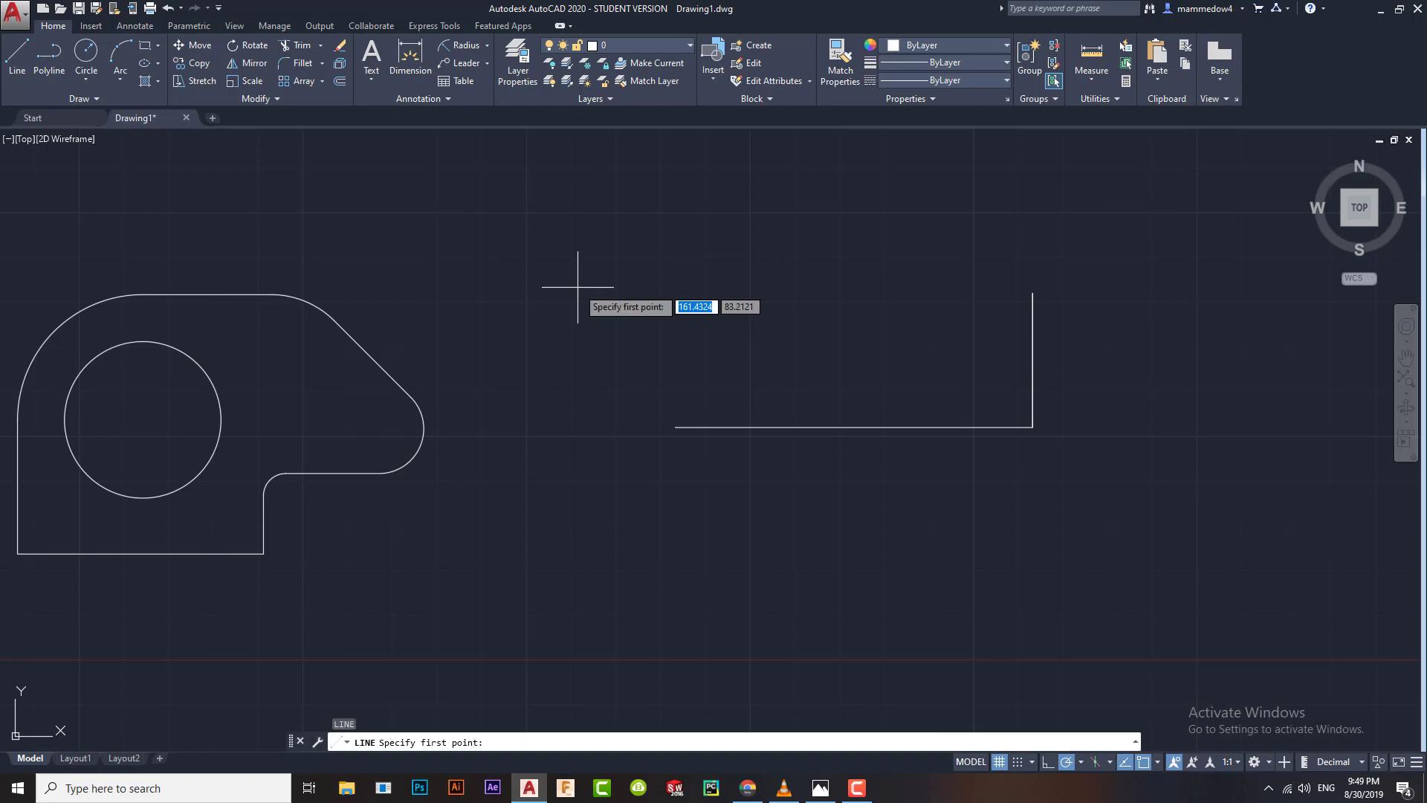
pyautogui.click(1032, 426)
pyautogui.write('30')
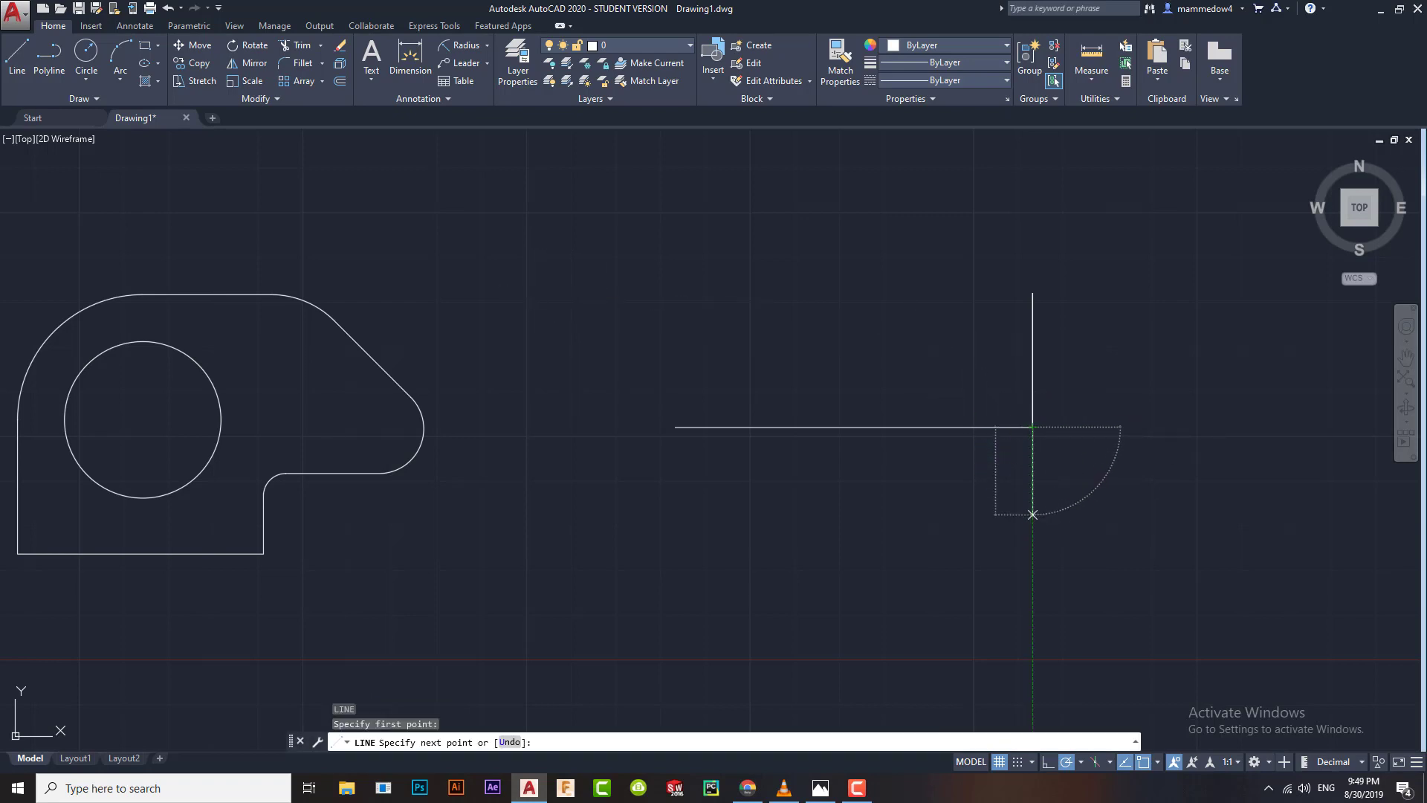
pyautogui.press('Return')
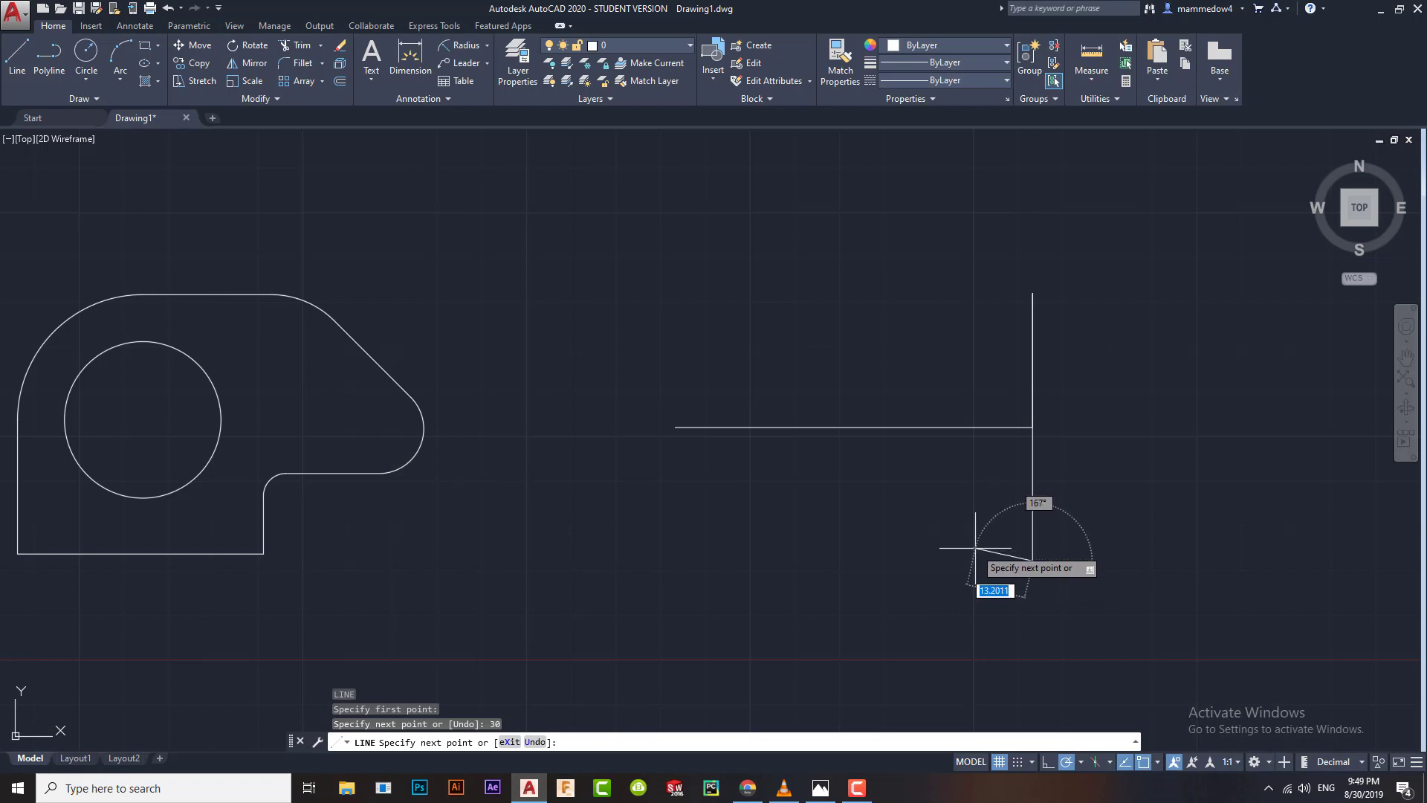
pyautogui.press('Return')
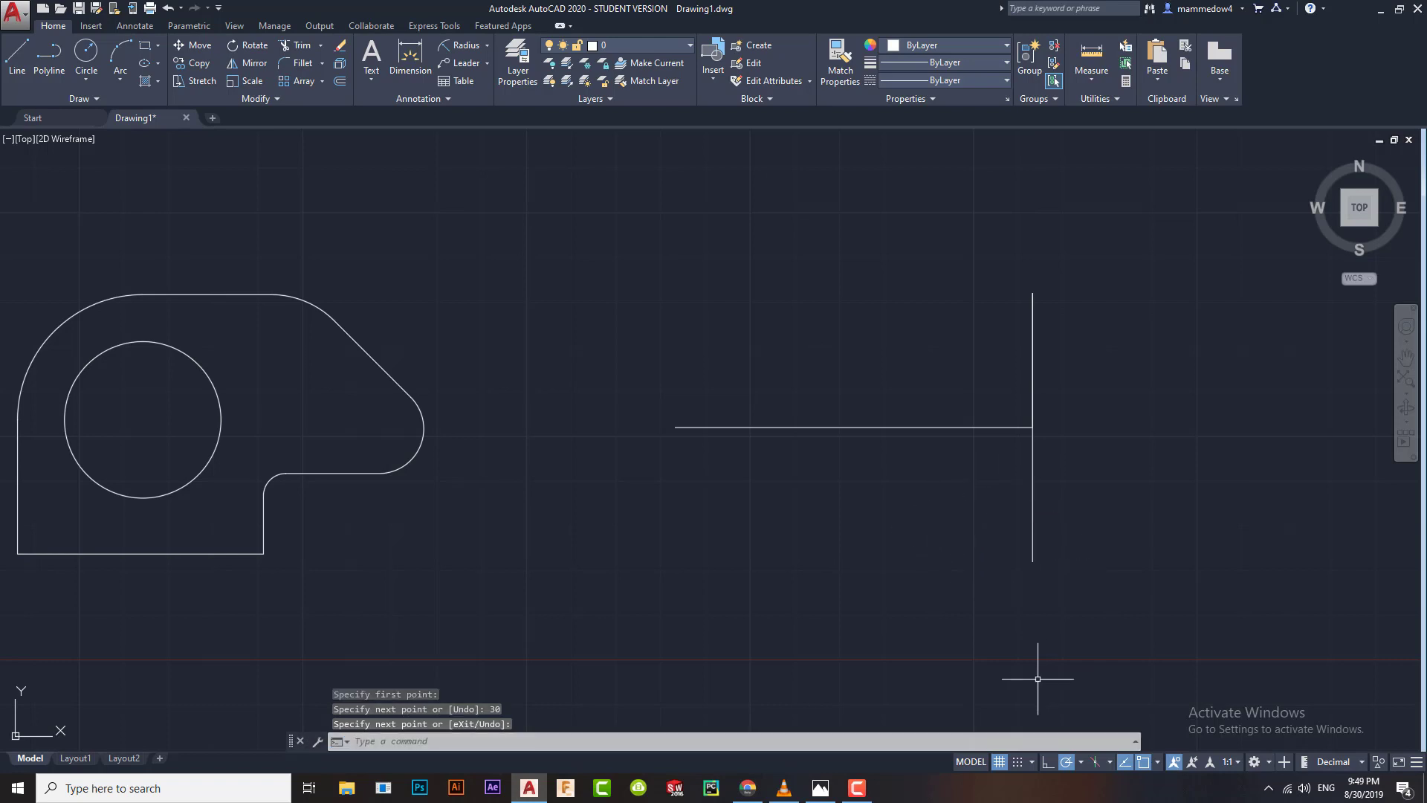
# Step: Draw two concentric circles with radii 20 and 10 centred on the left end of the horizontal line
pyautogui.write('c')
pyautogui.press('Return')
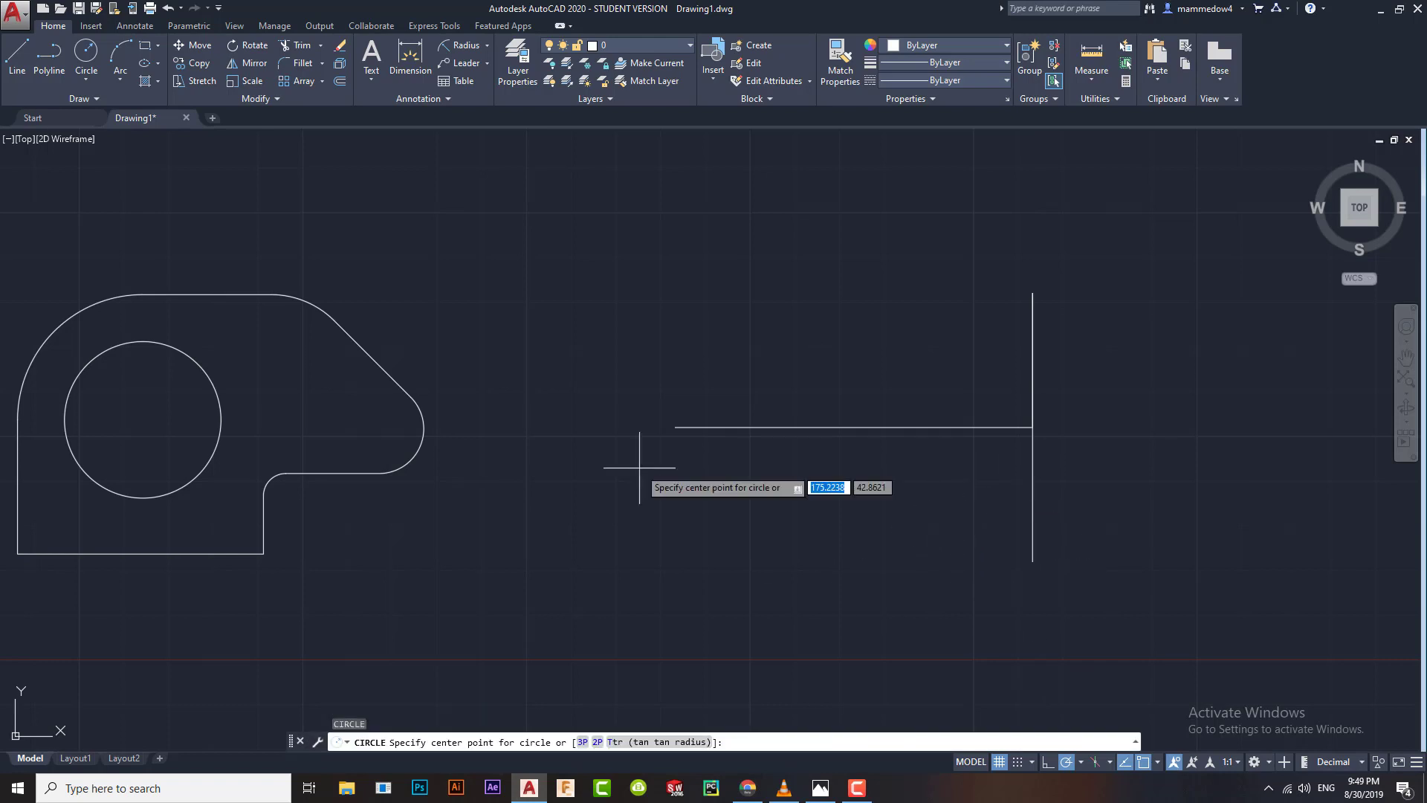
pyautogui.click(676, 426)
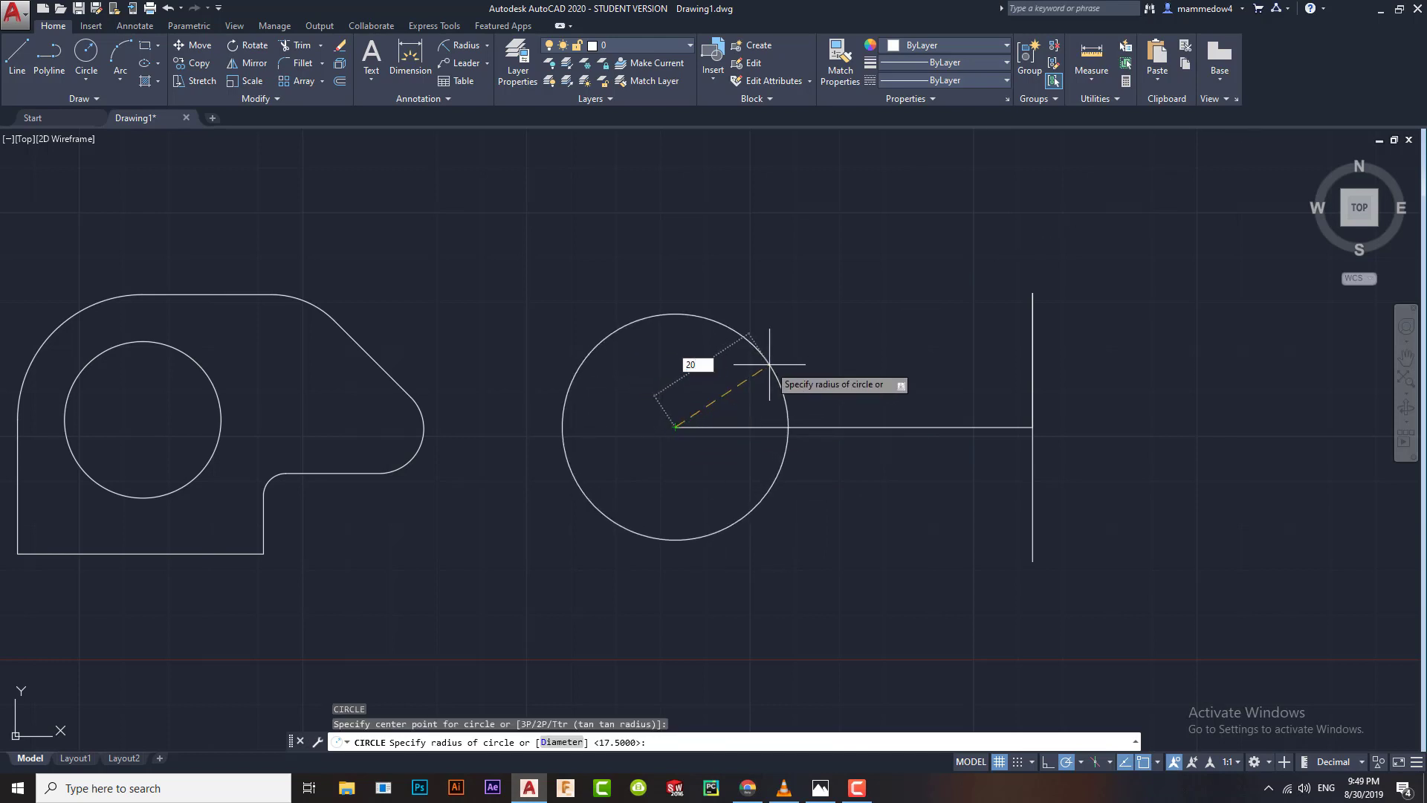
pyautogui.write('20')
pyautogui.press('Return')
pyautogui.press('Return')
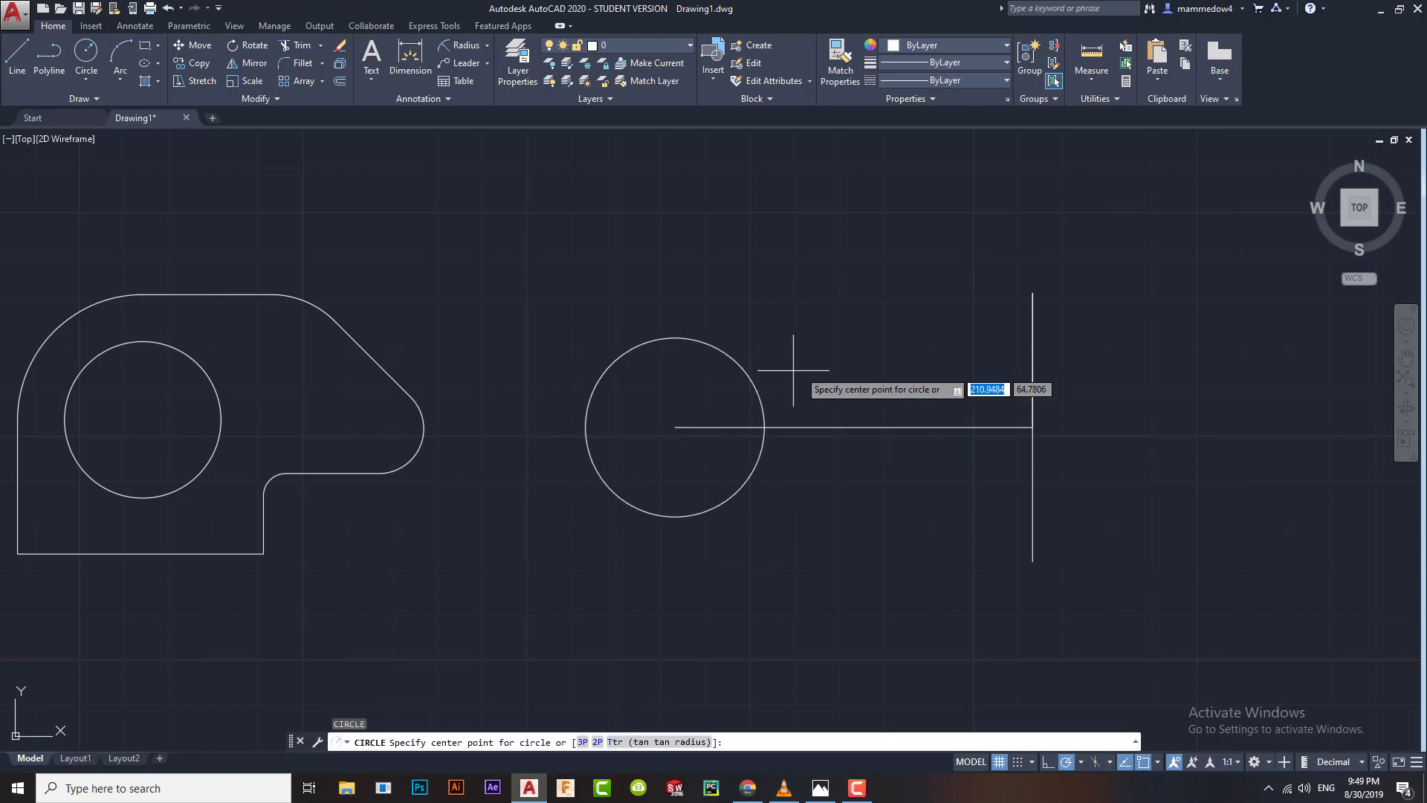
pyautogui.click(675, 427)
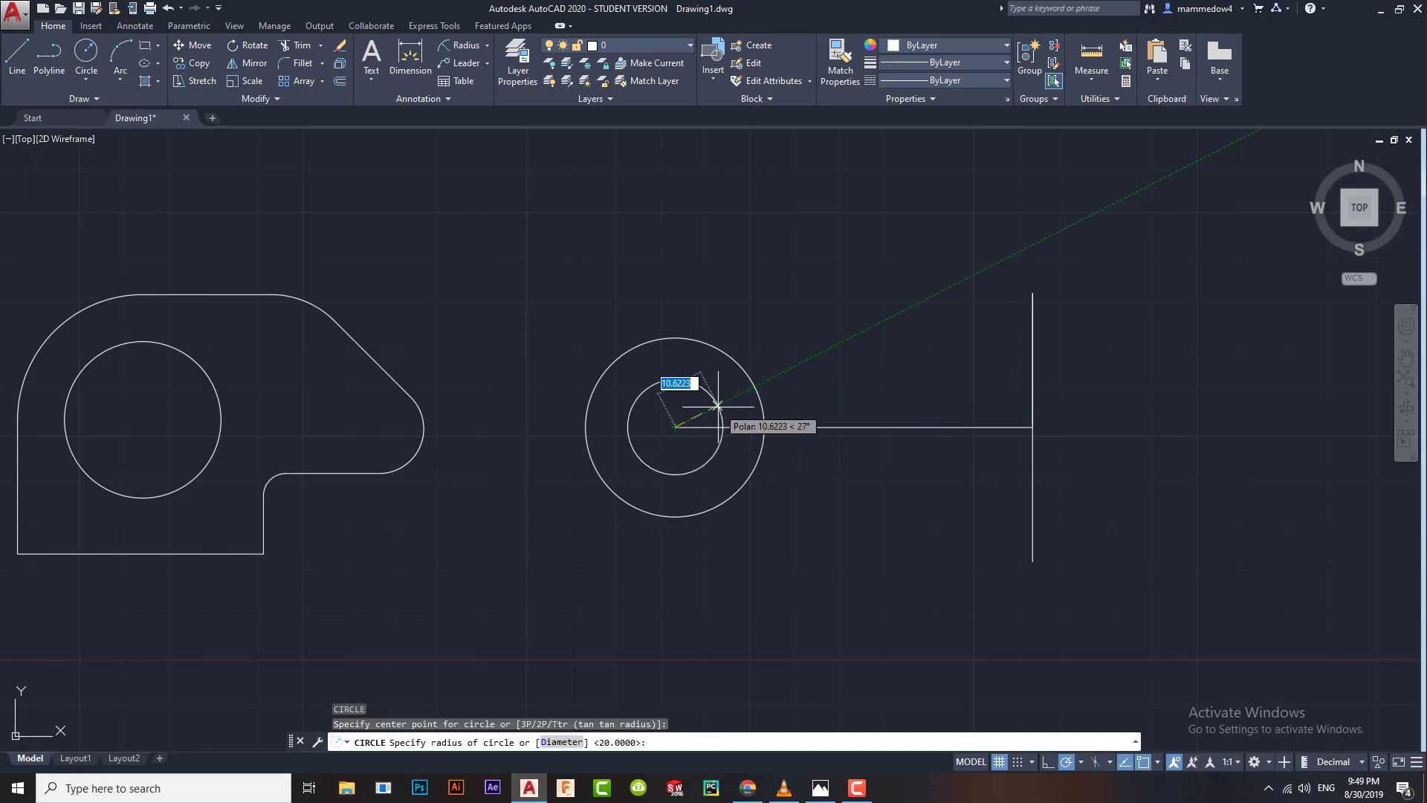
pyautogui.write('10')
pyautogui.press('Return')
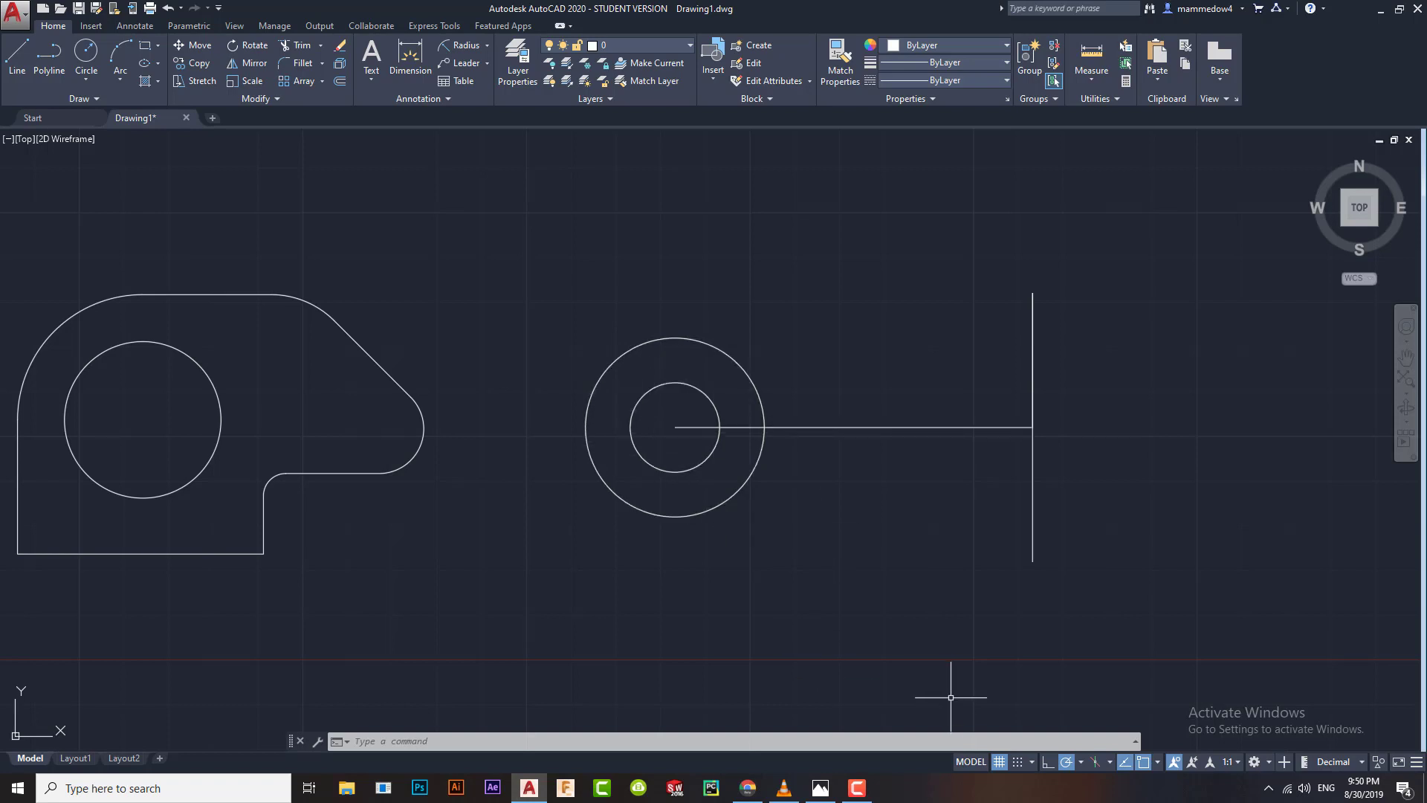
# Step: Check part 3 in the reference image, and draw concentric circles with radii 15 and 8 at the lower end of the vertical line
pyautogui.click(821, 789)
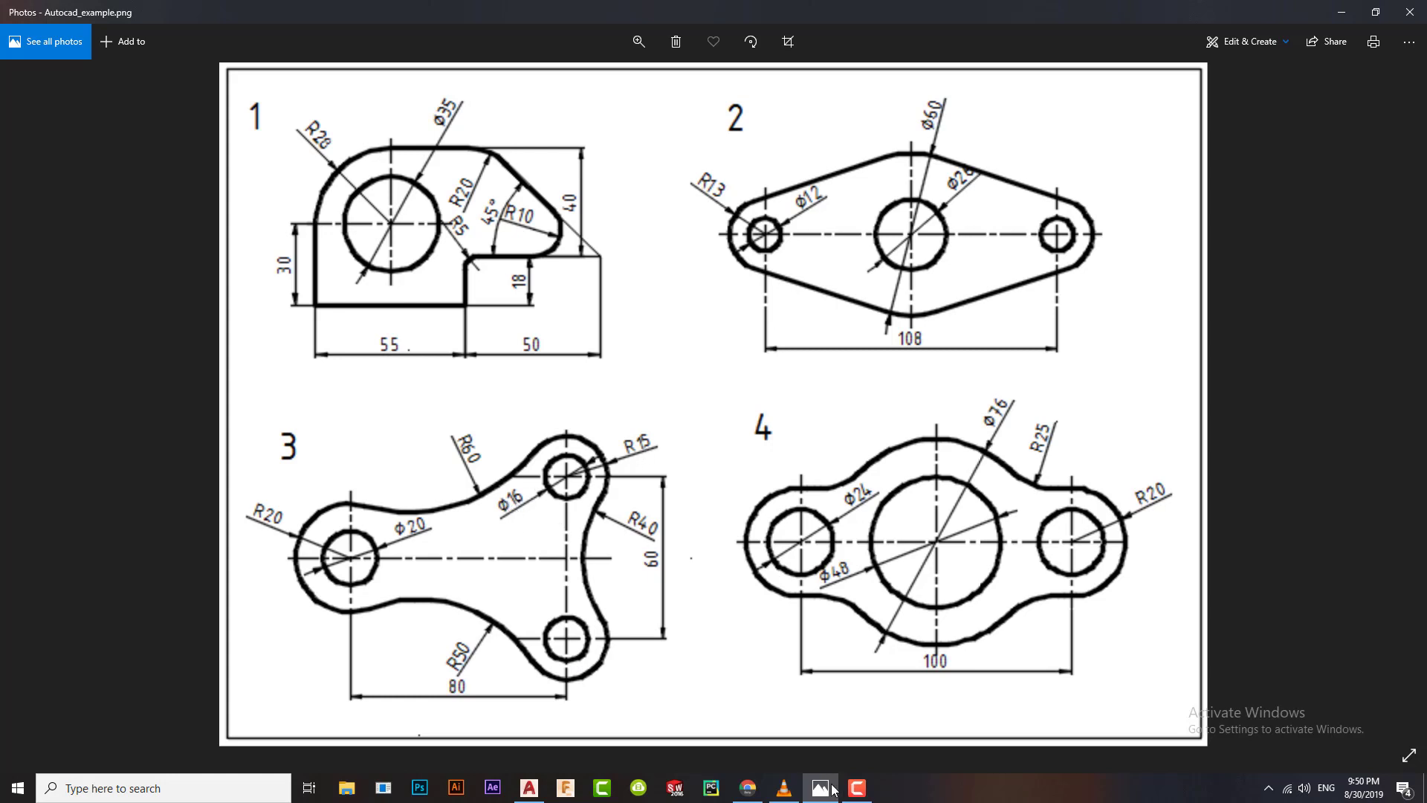
pyautogui.click(529, 788)
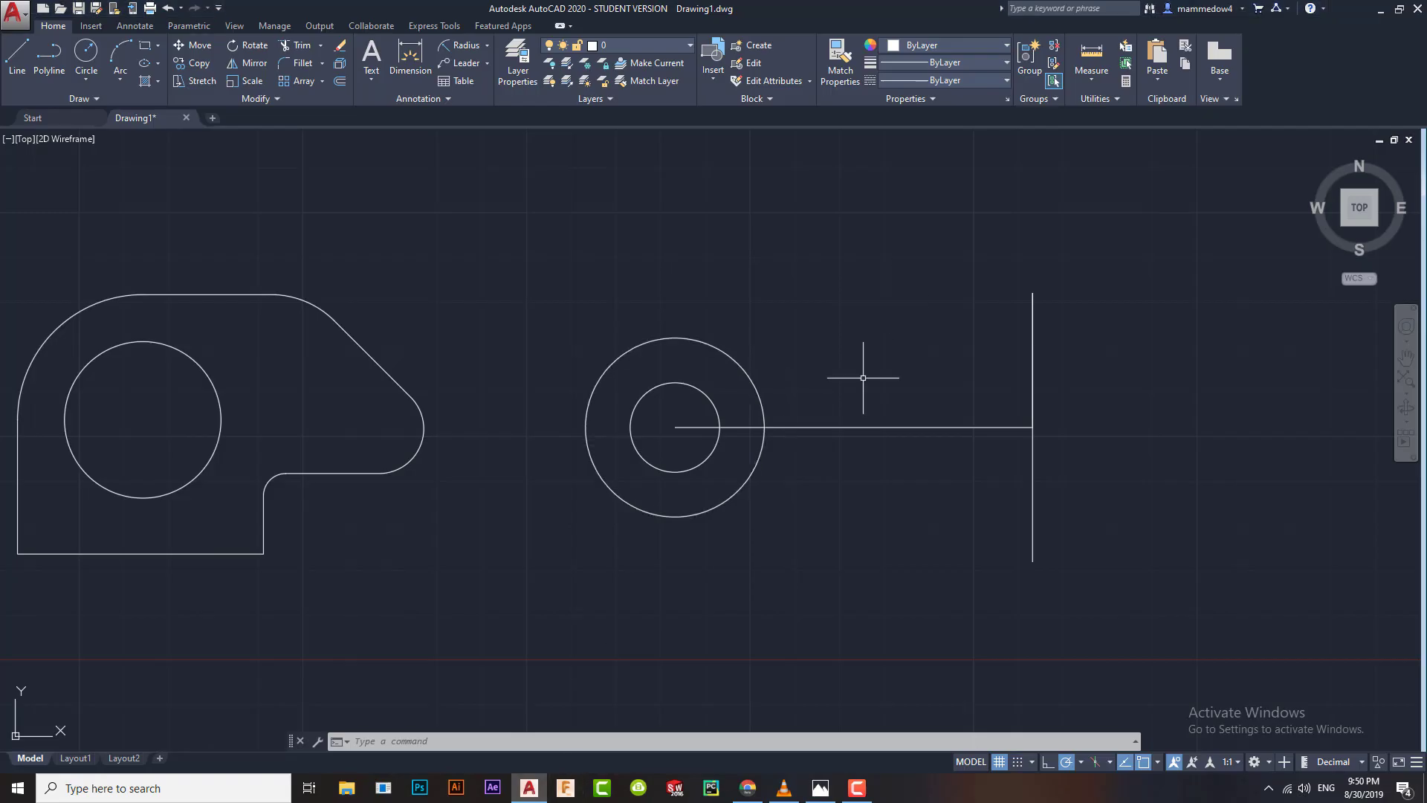
pyautogui.write('c')
pyautogui.press('Return')
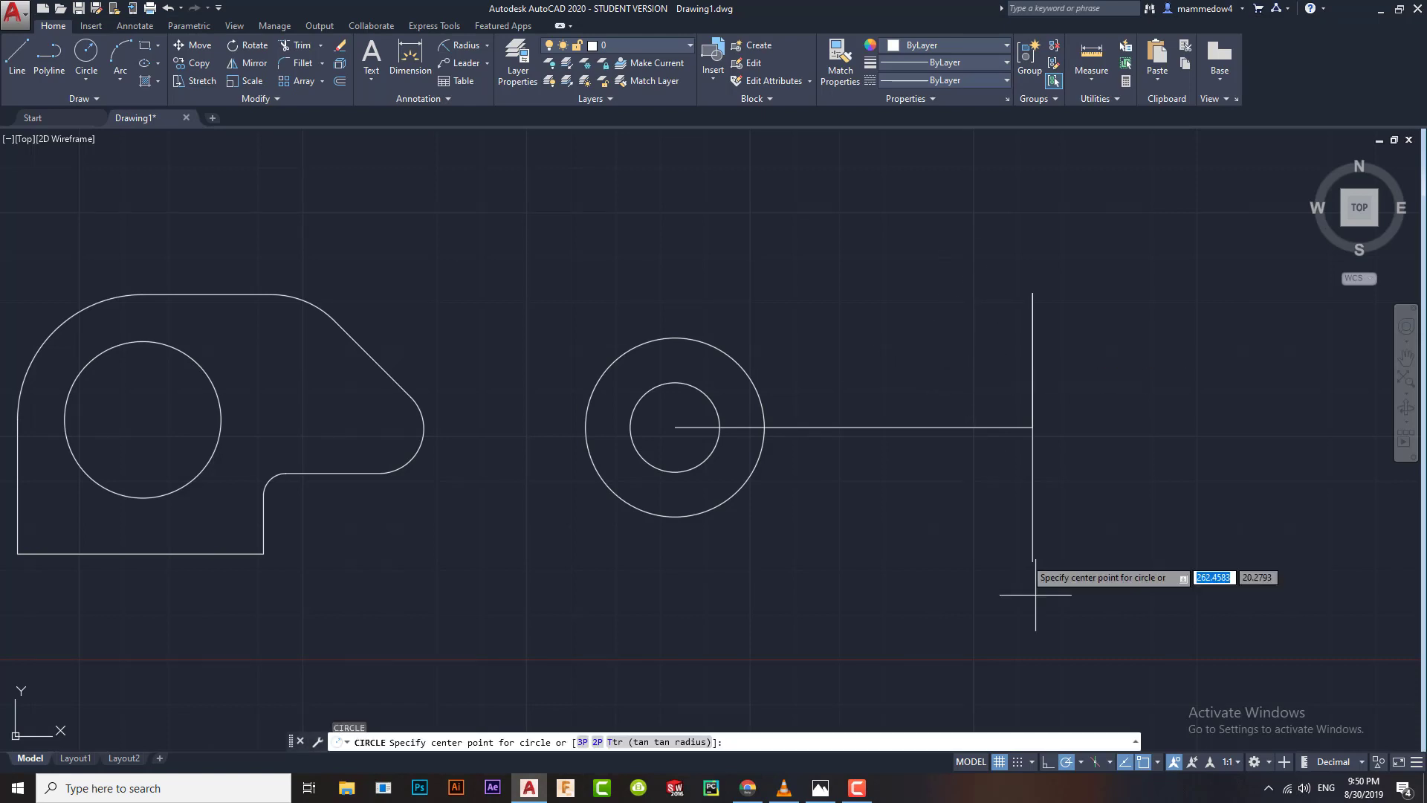
pyautogui.click(1032, 561)
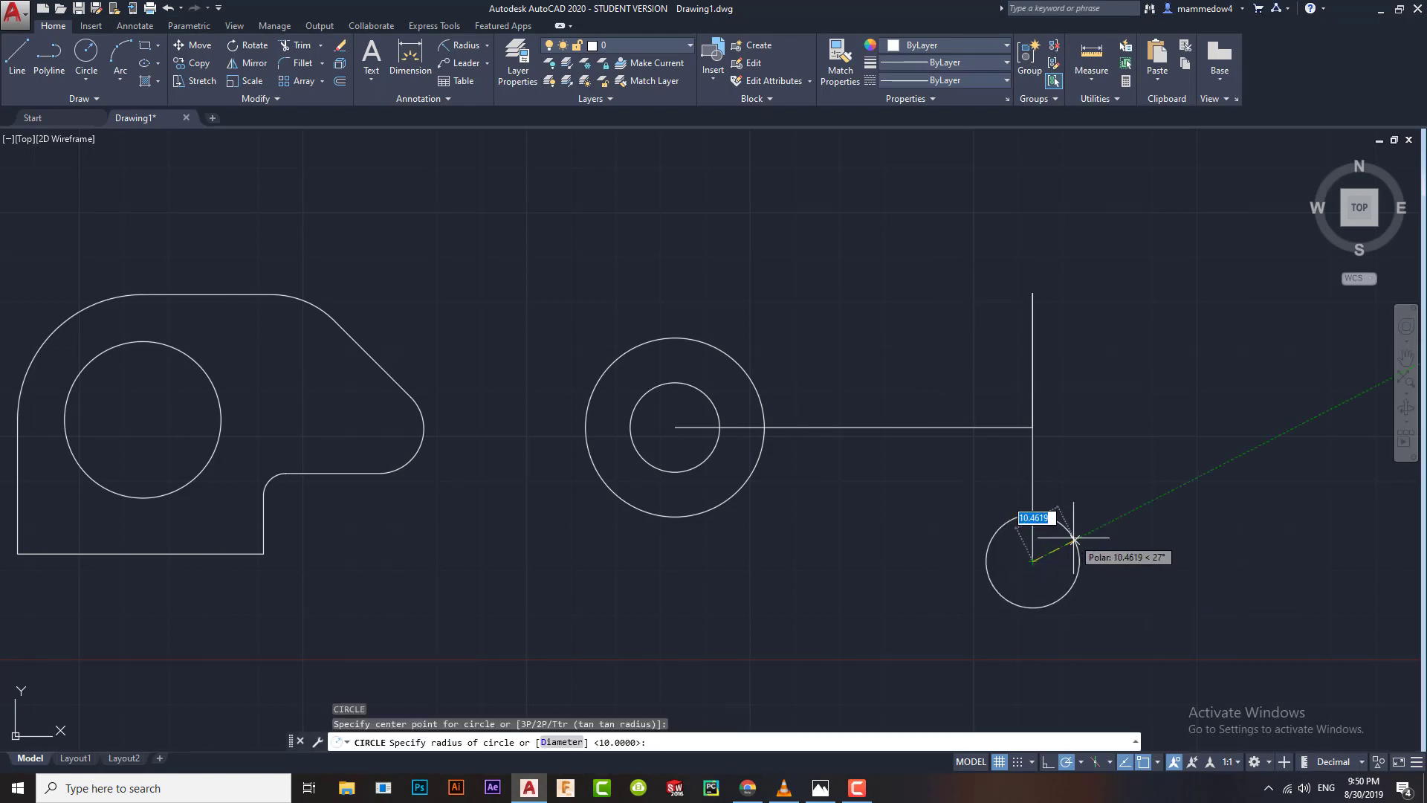
pyautogui.write('15')
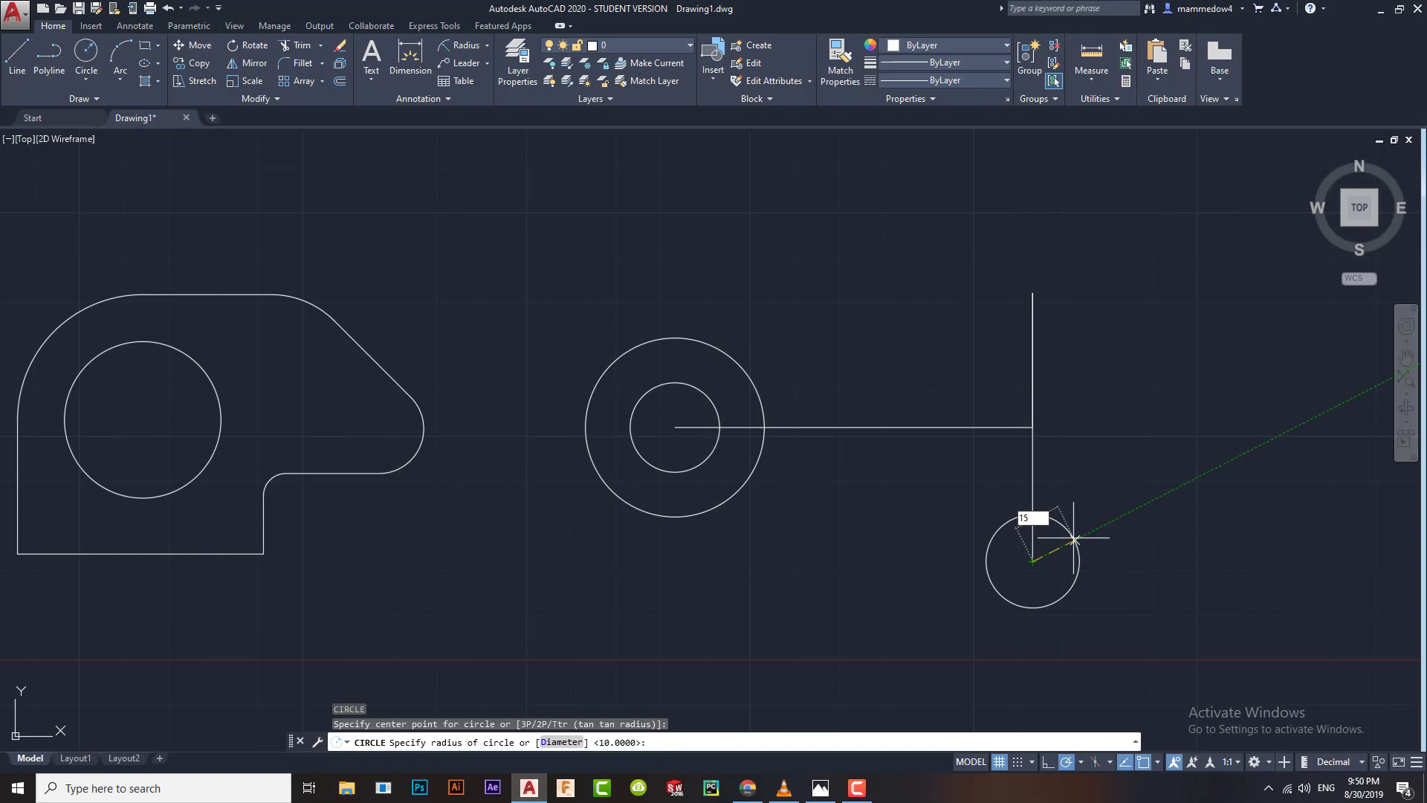
pyautogui.press('Return')
pyautogui.press('Return')
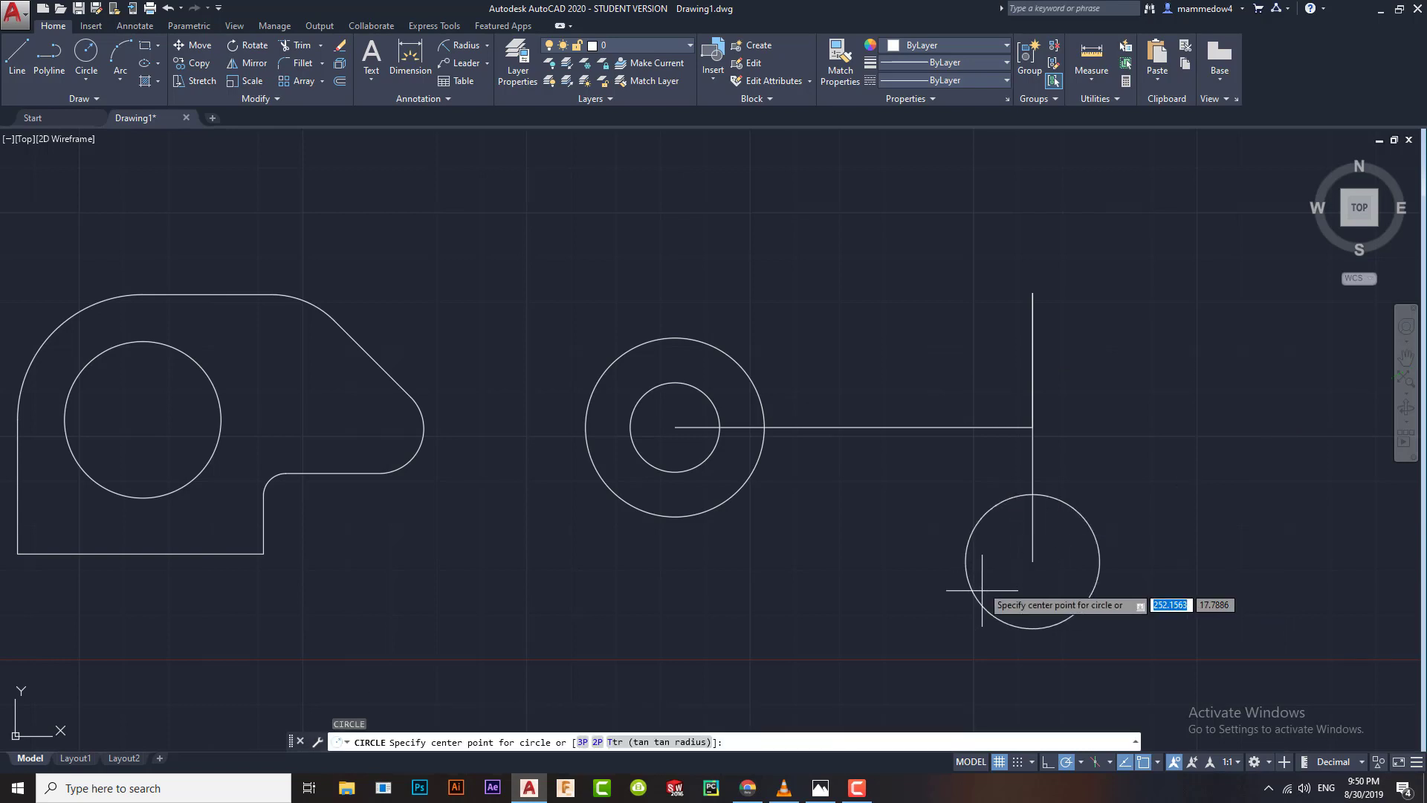
pyautogui.click(1032, 562)
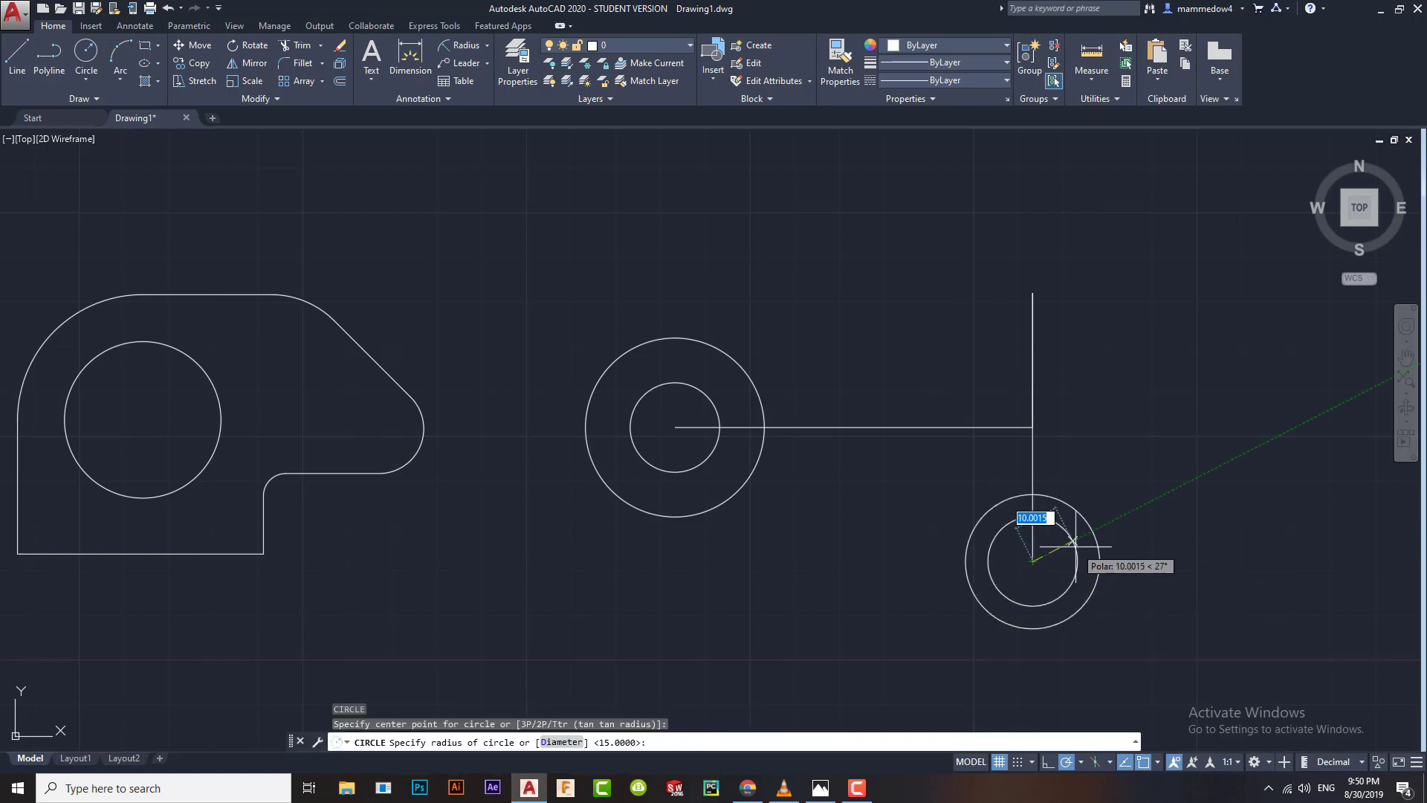
pyautogui.write('8')
pyautogui.press('Return')
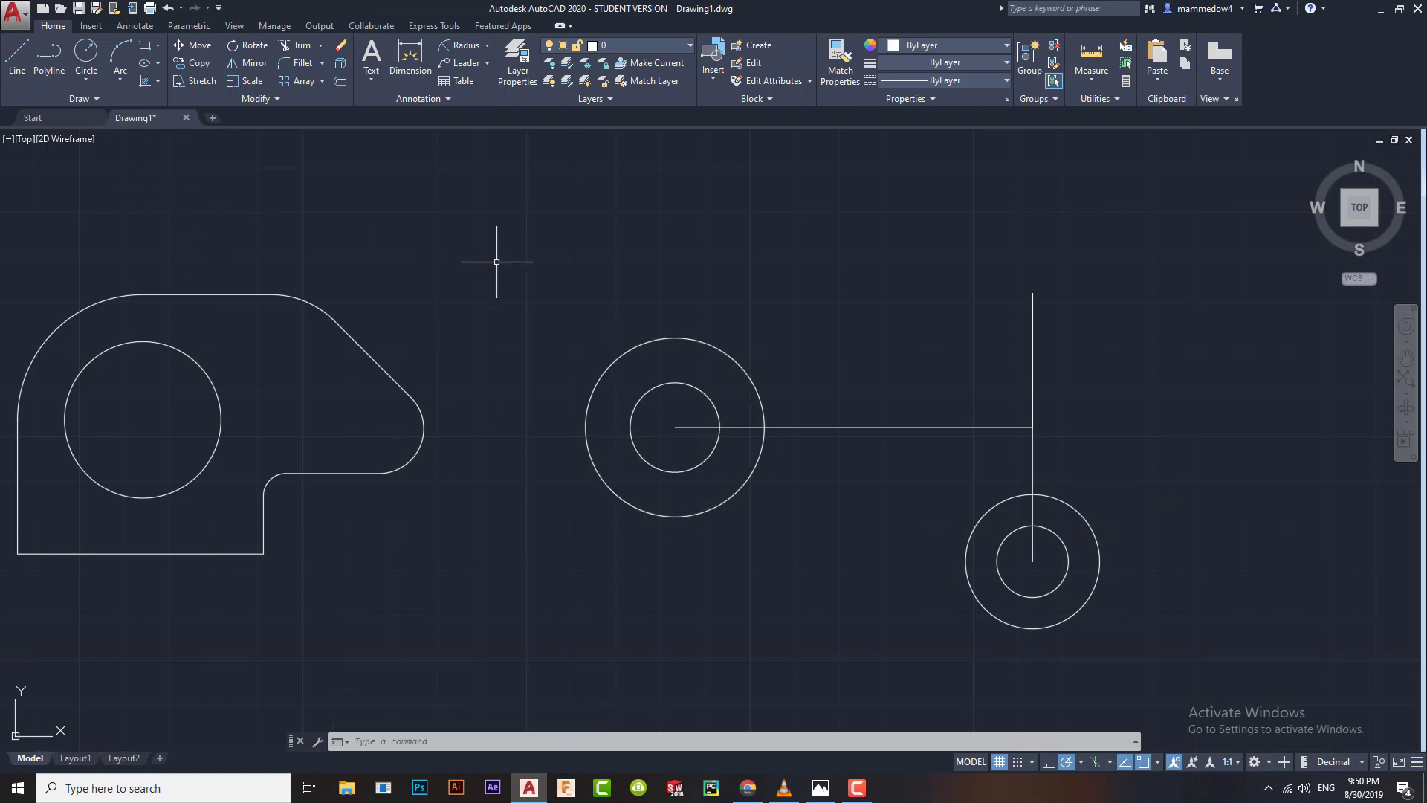
# Step: Check the reference image, and fillet the undersides of the radius-20 and radius-15 circles with a radius of 50
pyautogui.write('f')
pyautogui.press('Return')
pyautogui.write('r')
pyautogui.press('Return')
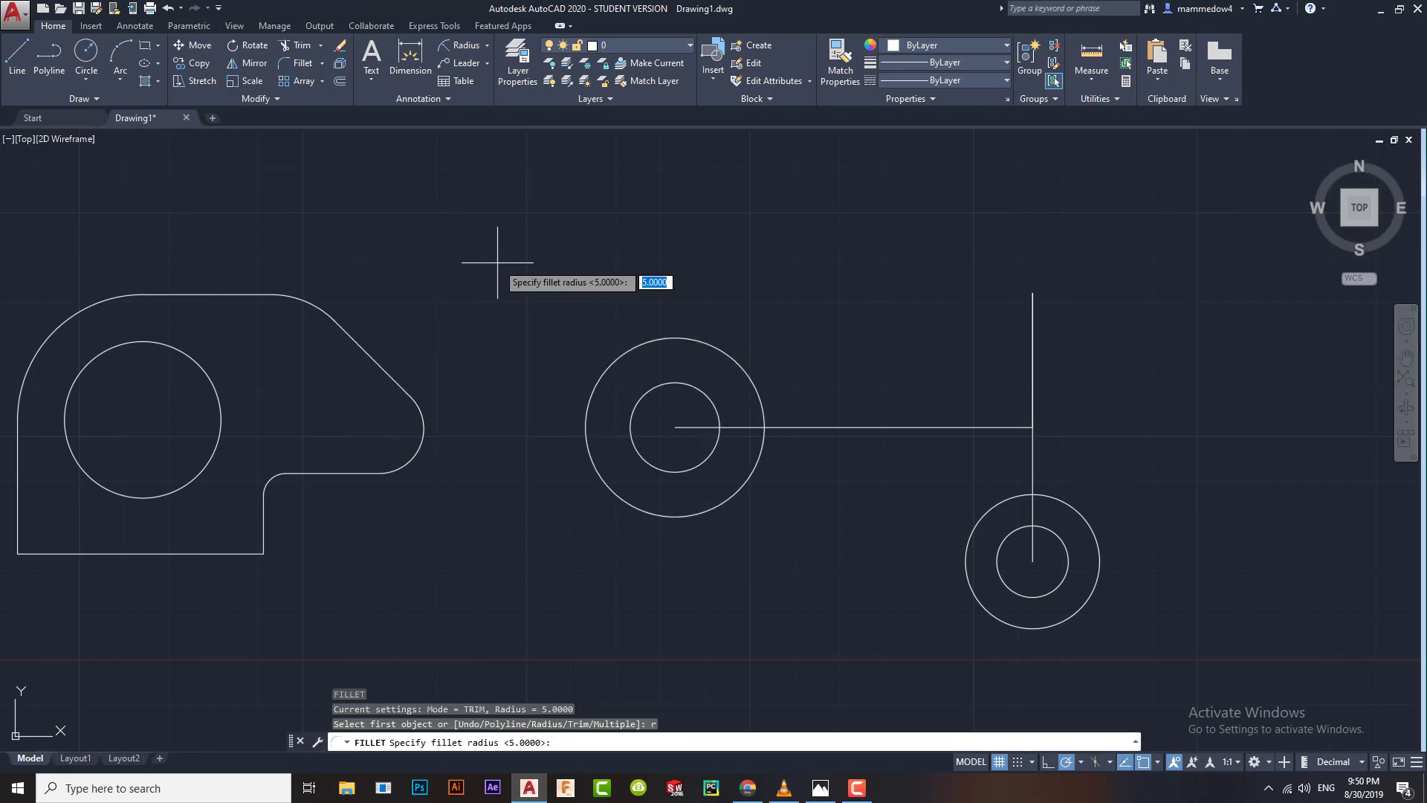
pyautogui.click(821, 787)
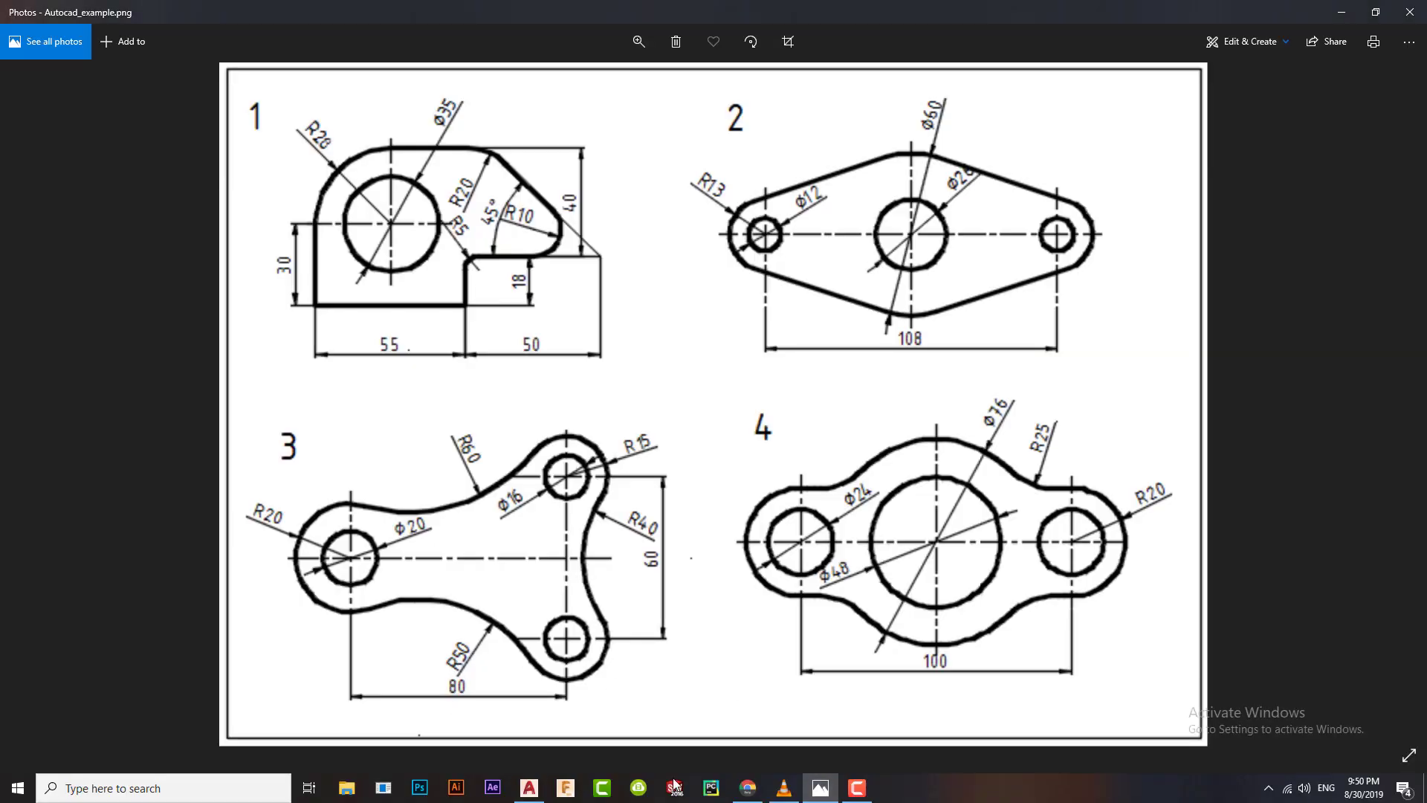
pyautogui.click(528, 790)
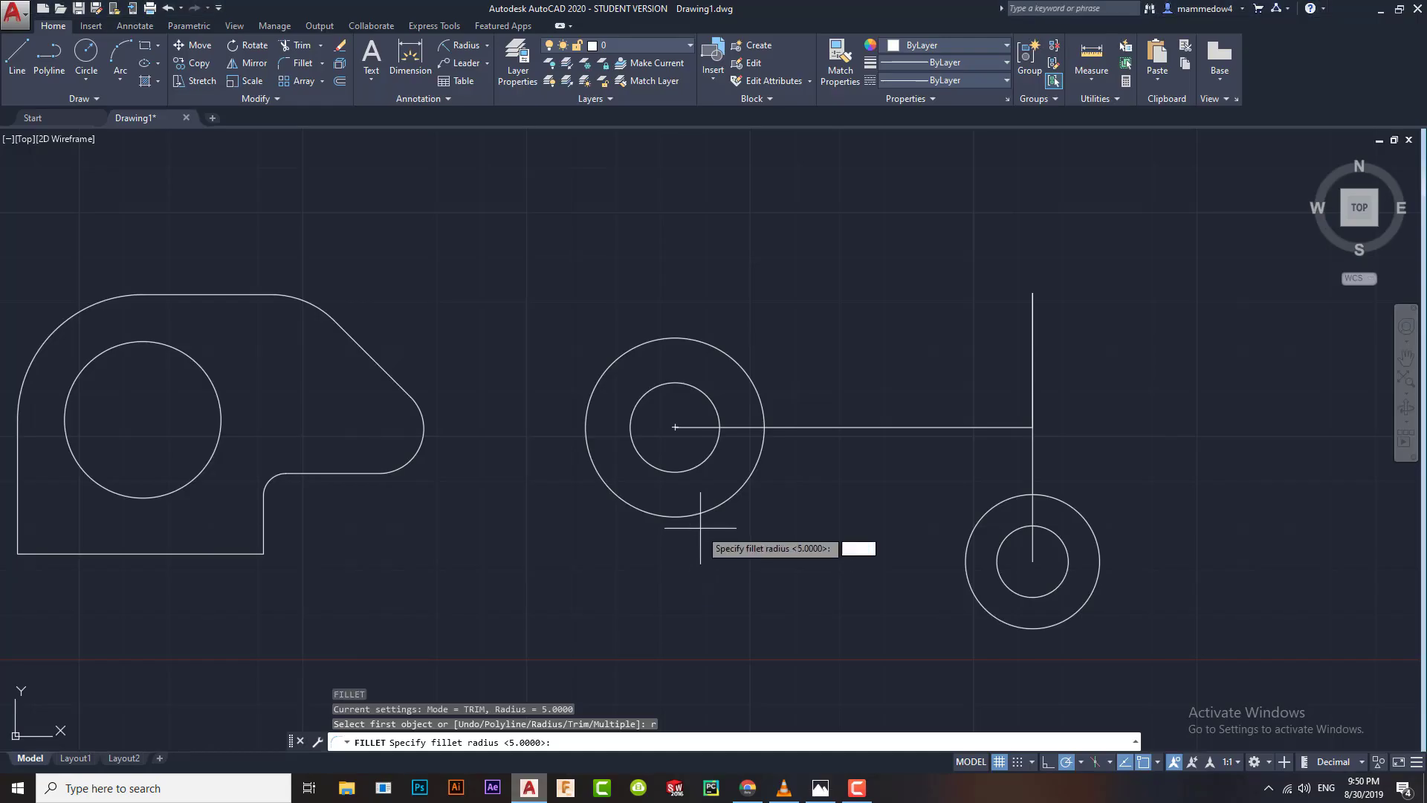
pyautogui.rightClick(529, 790)
pyautogui.click(480, 674)
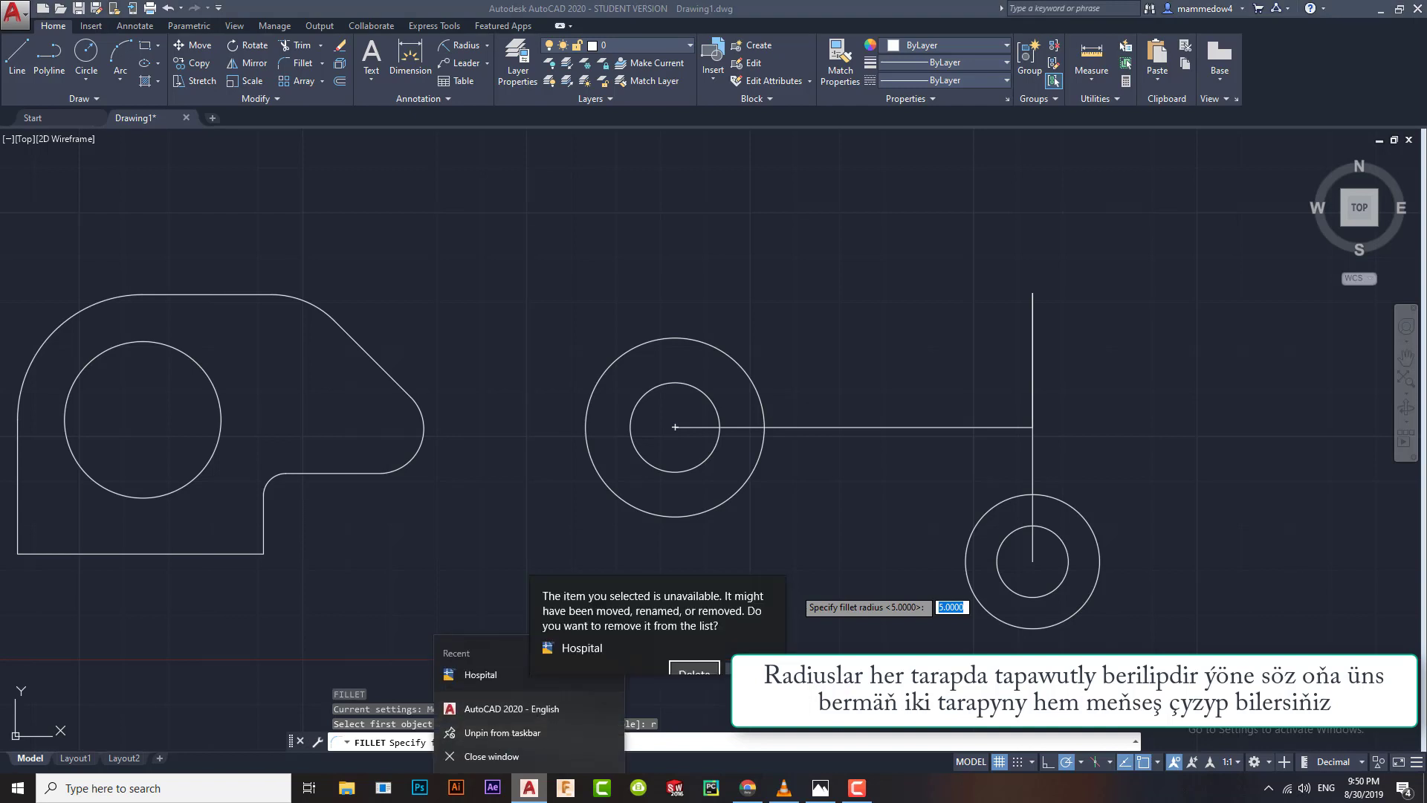
pyautogui.click(748, 648)
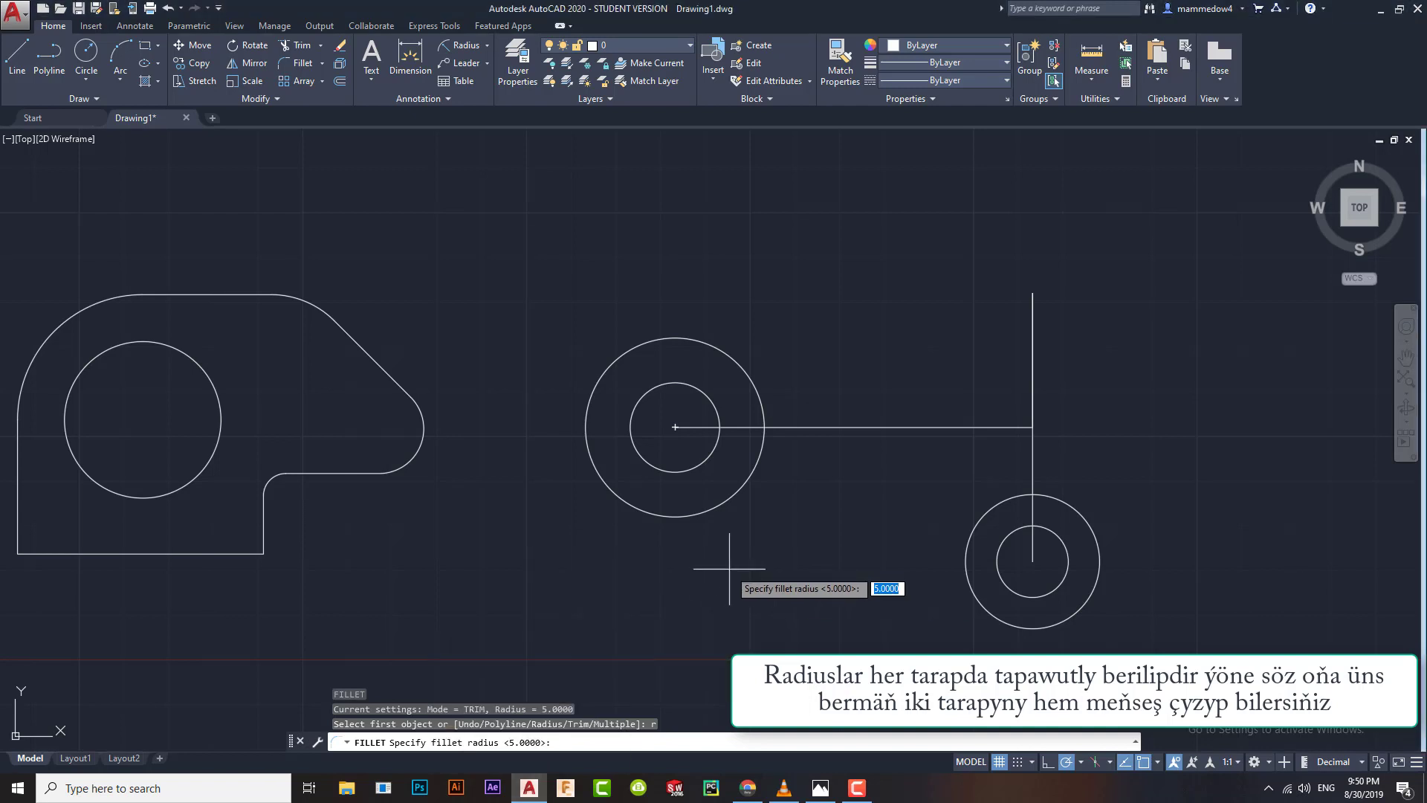
pyautogui.write('50')
pyautogui.press('Return')
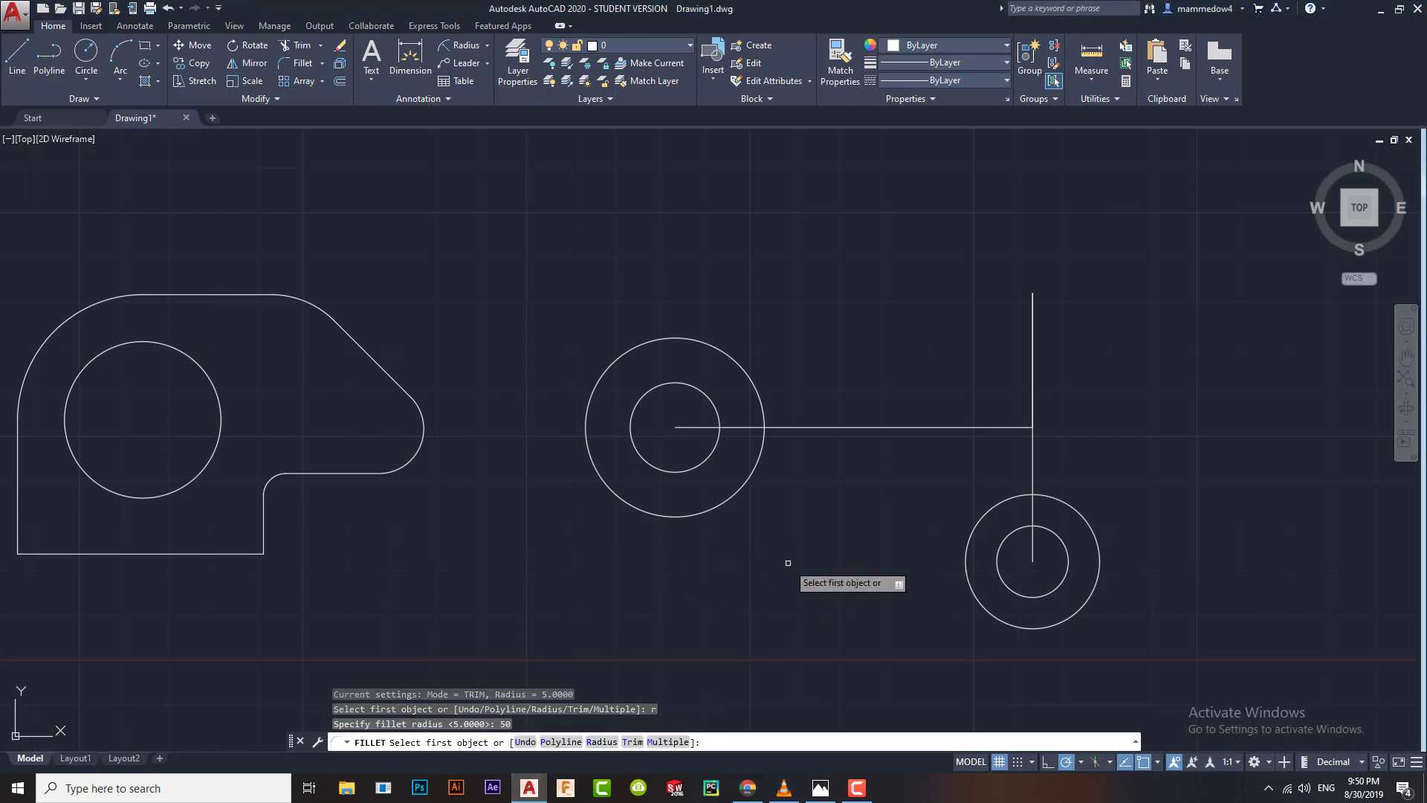
pyautogui.click(670, 515)
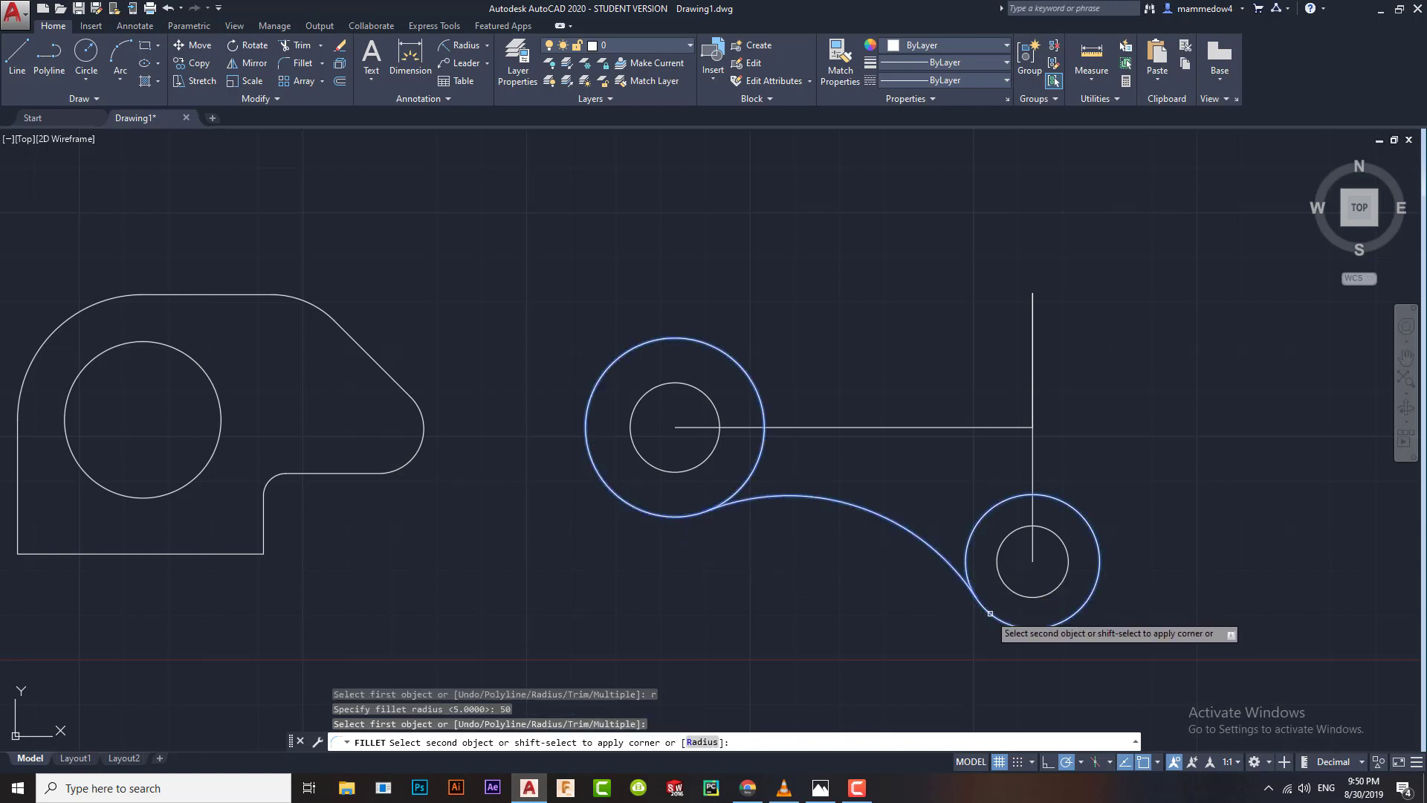
pyautogui.click(970, 590)
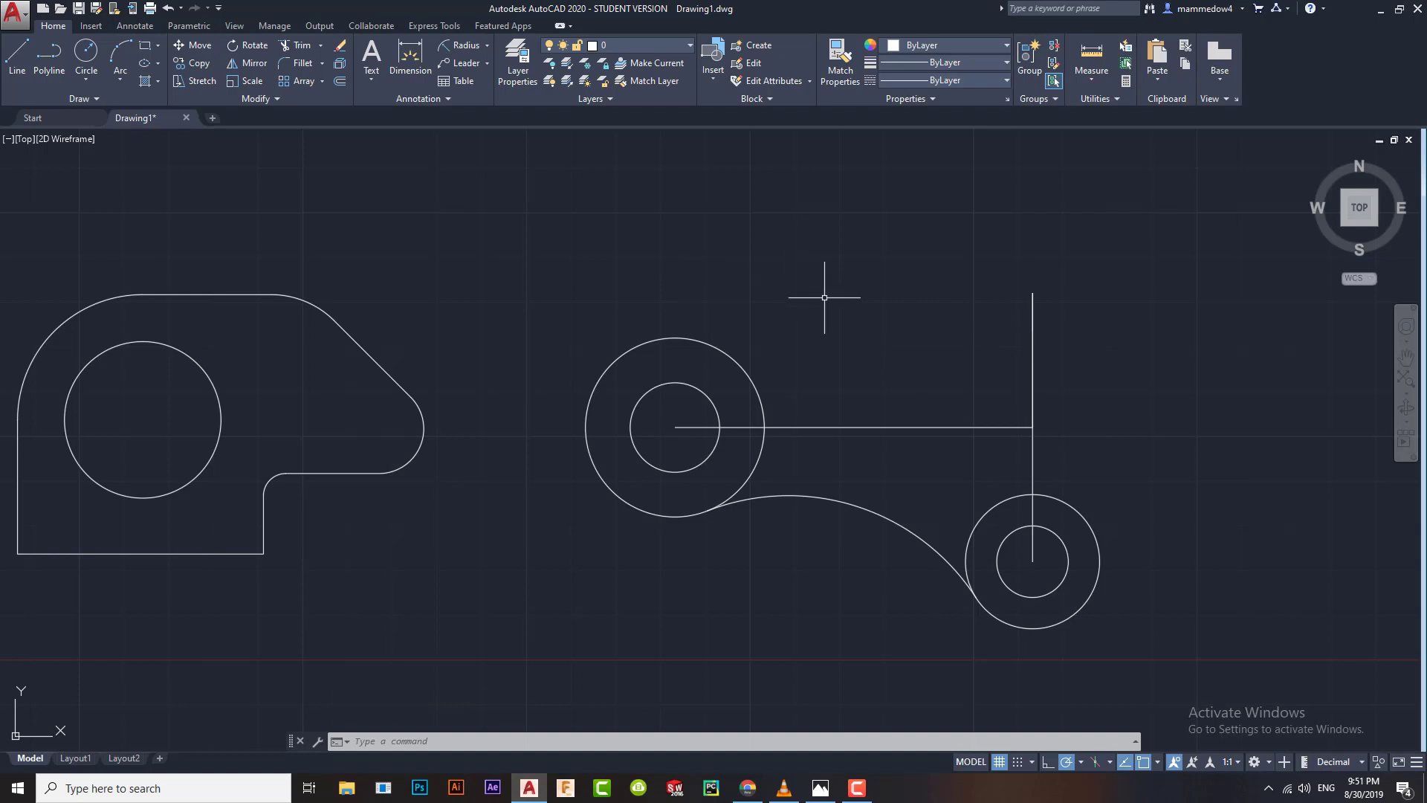
# Step: Mirror the lower radius-15 and radius-8 circles and the radius-50 fillet arc about the horizontal line, keeping the source objects
pyautogui.write('i')
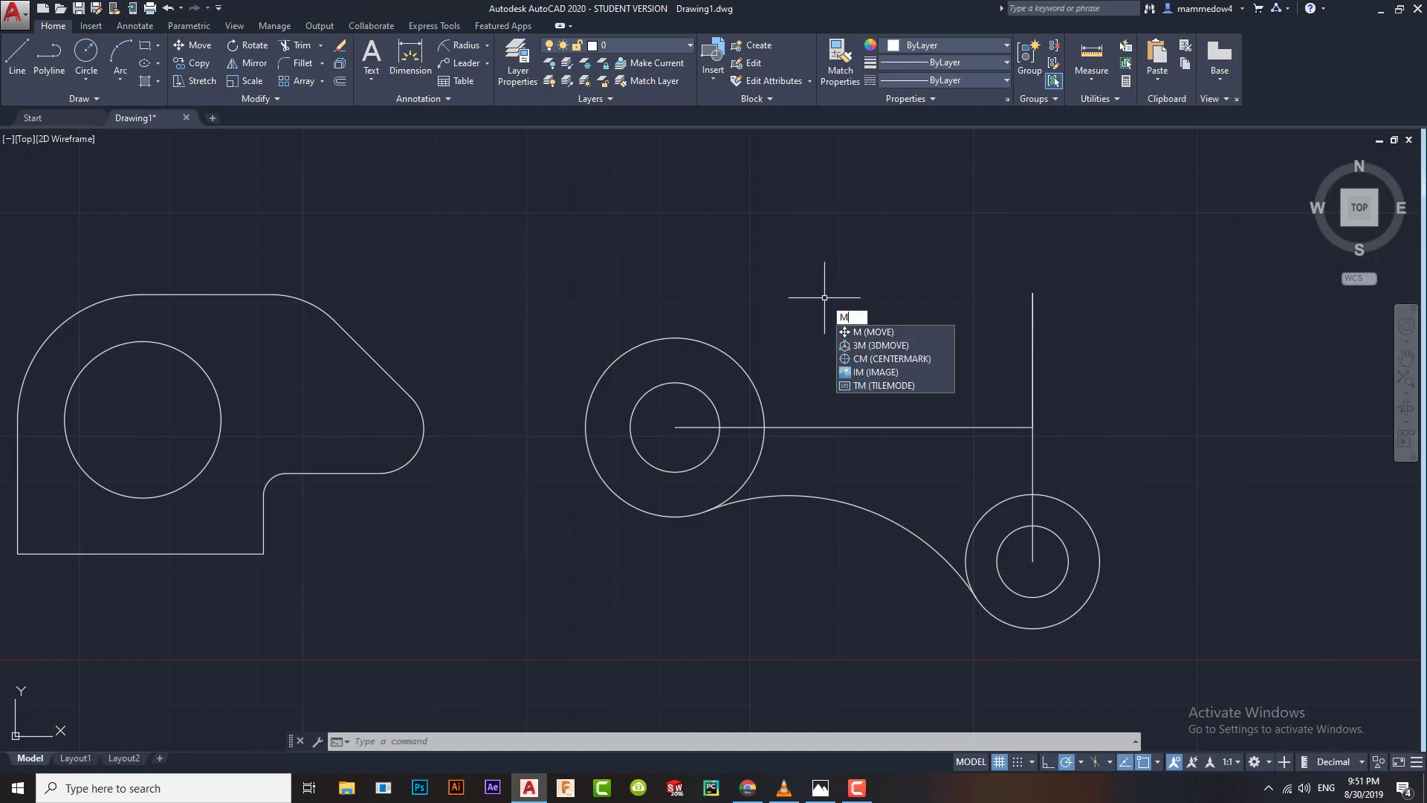
pyautogui.press('Return')
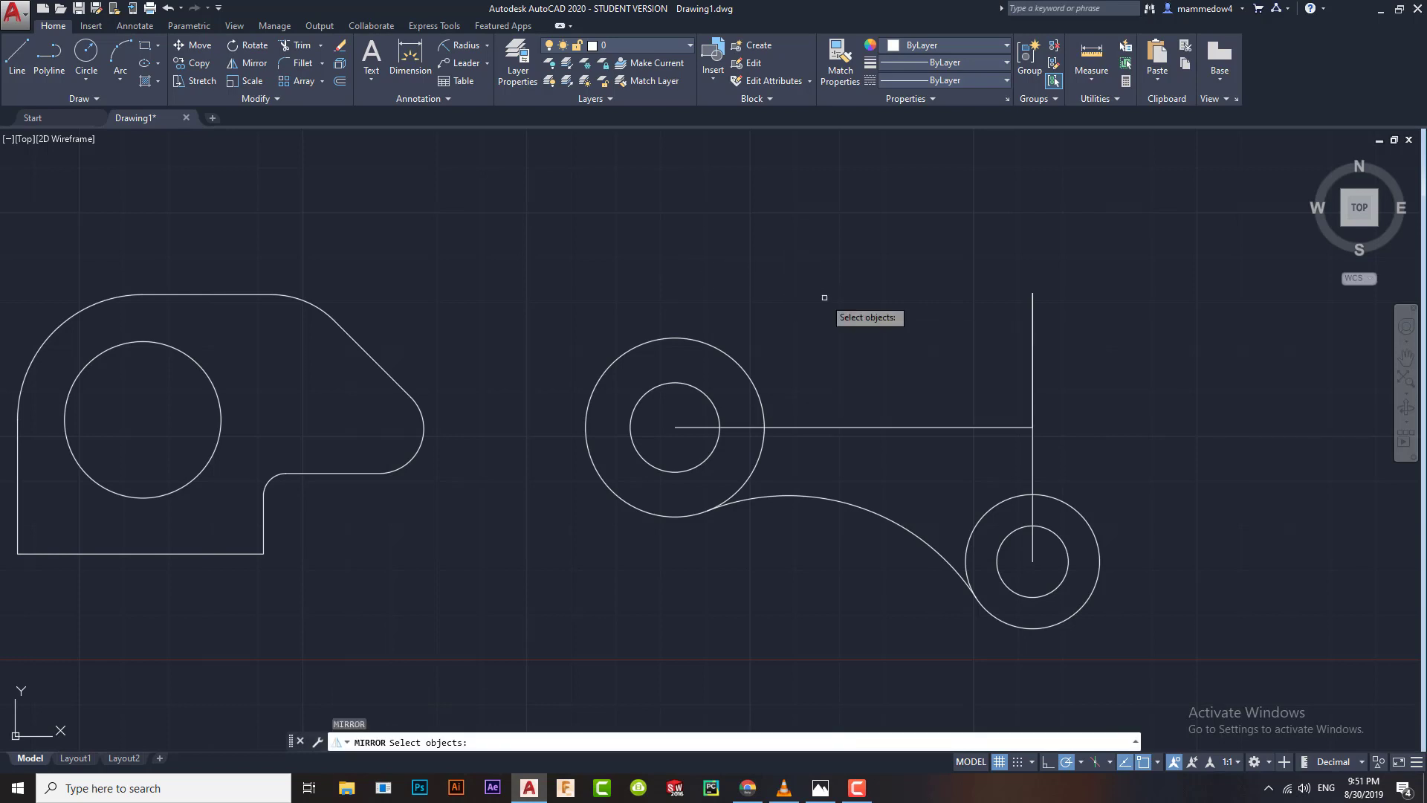
pyautogui.click(1022, 593)
pyautogui.click(1017, 626)
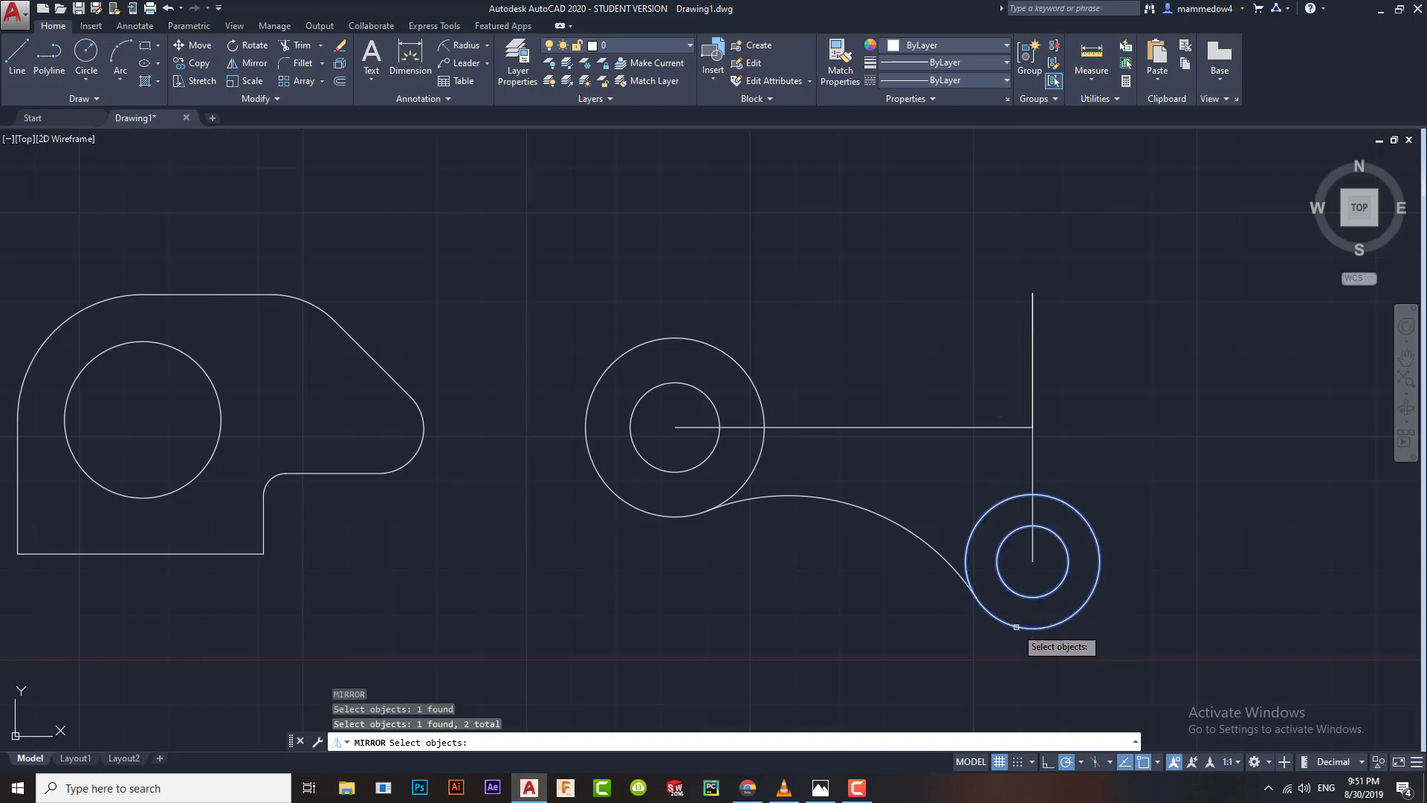
pyautogui.click(938, 546)
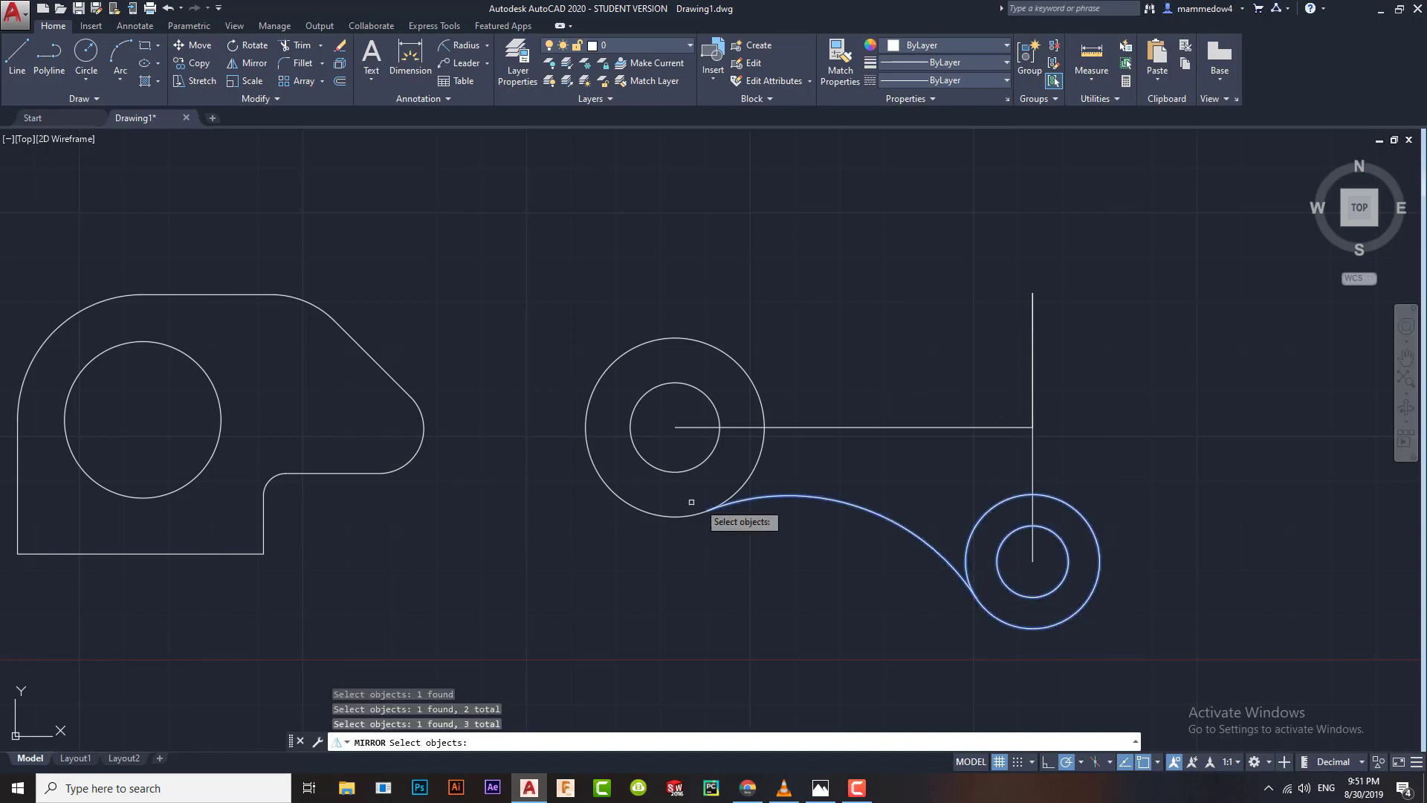
pyautogui.click(631, 505)
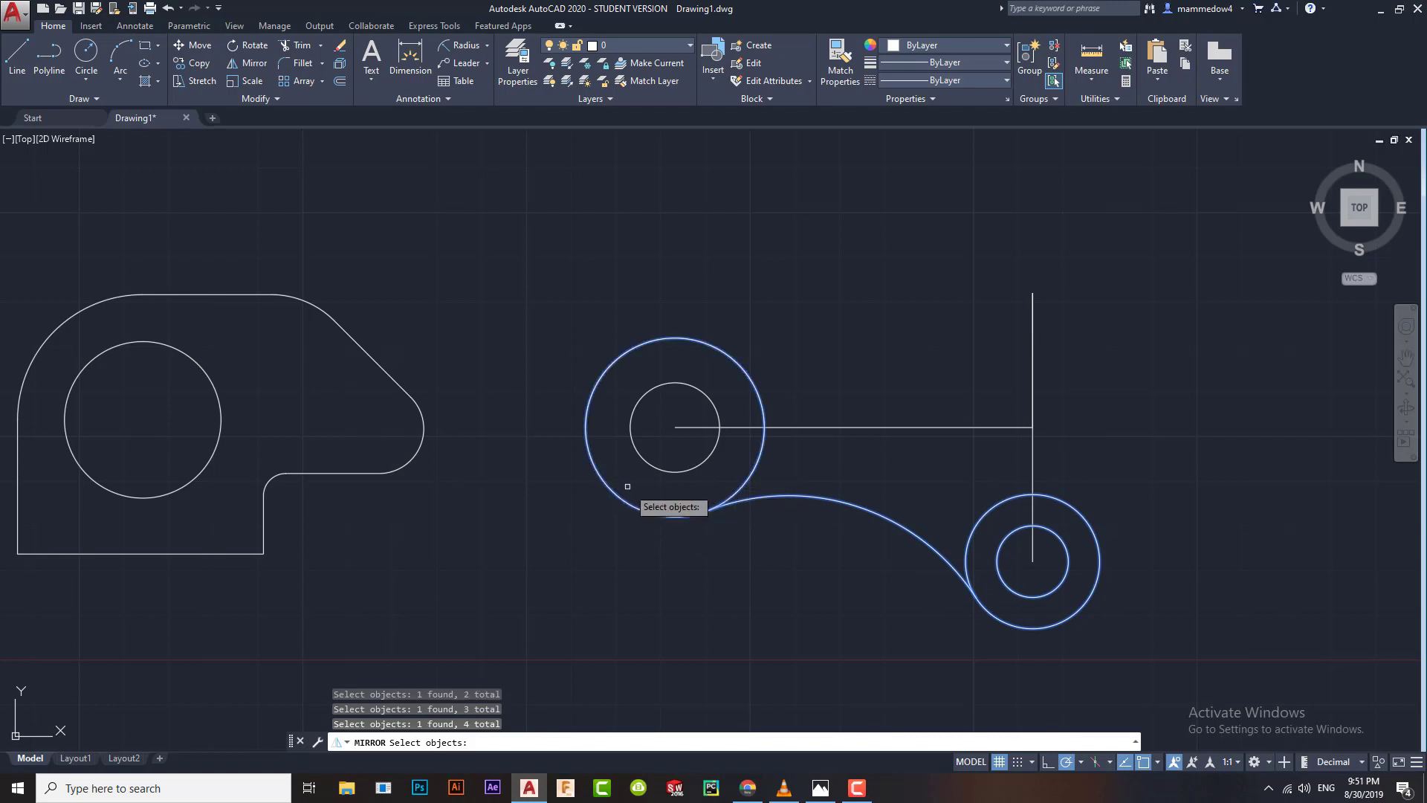
pyautogui.write('u')
pyautogui.press('Return')
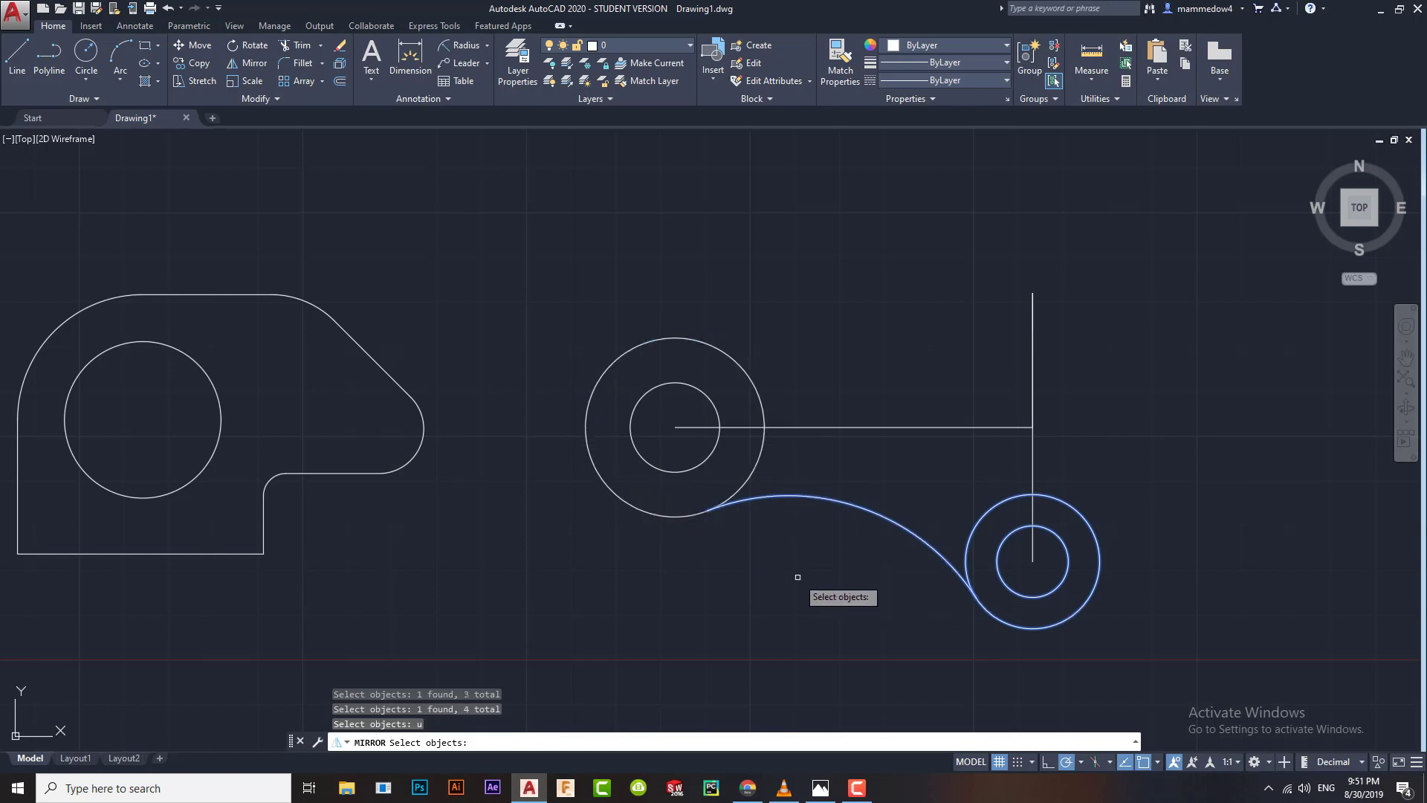
pyautogui.press('Return')
pyautogui.click(1033, 426)
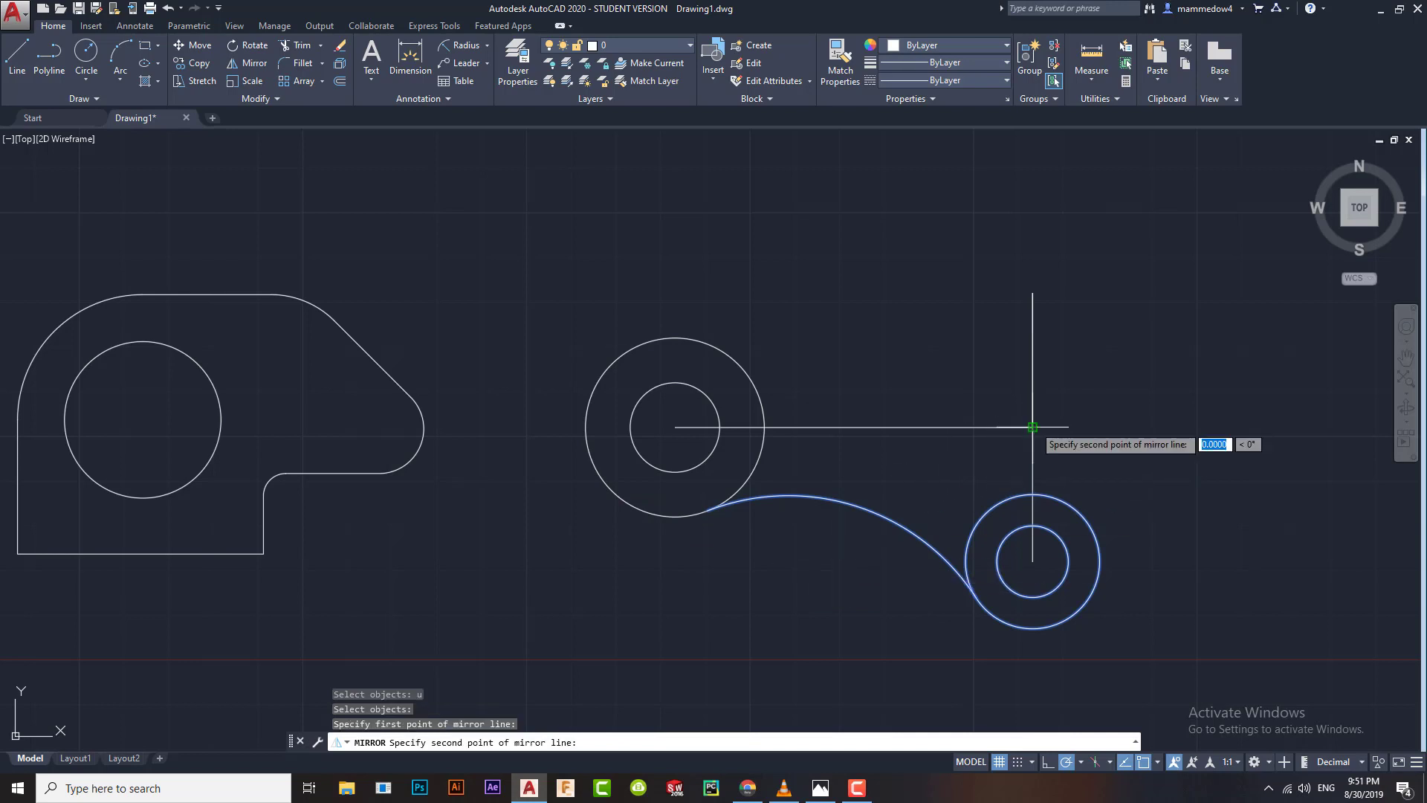
pyautogui.click(975, 426)
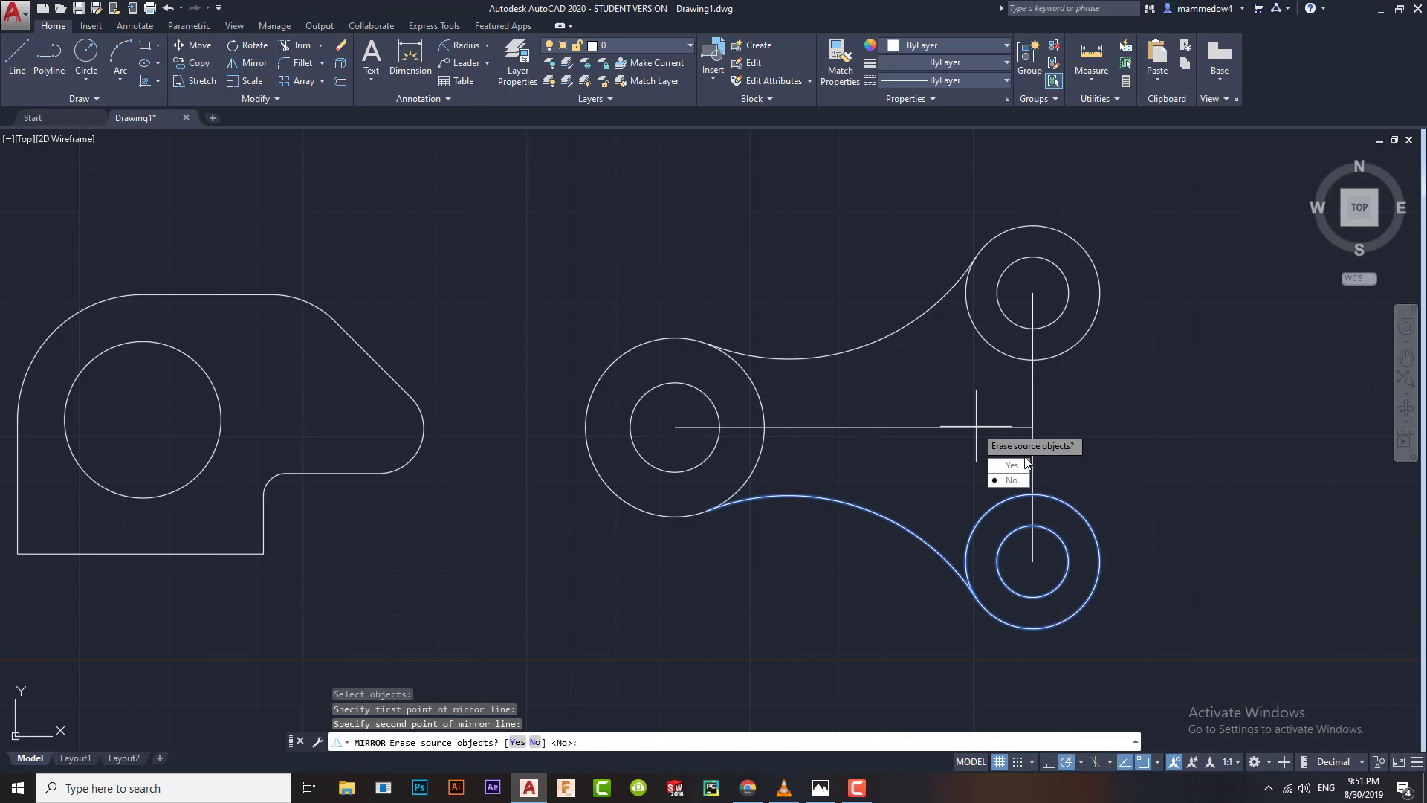
pyautogui.click(1008, 481)
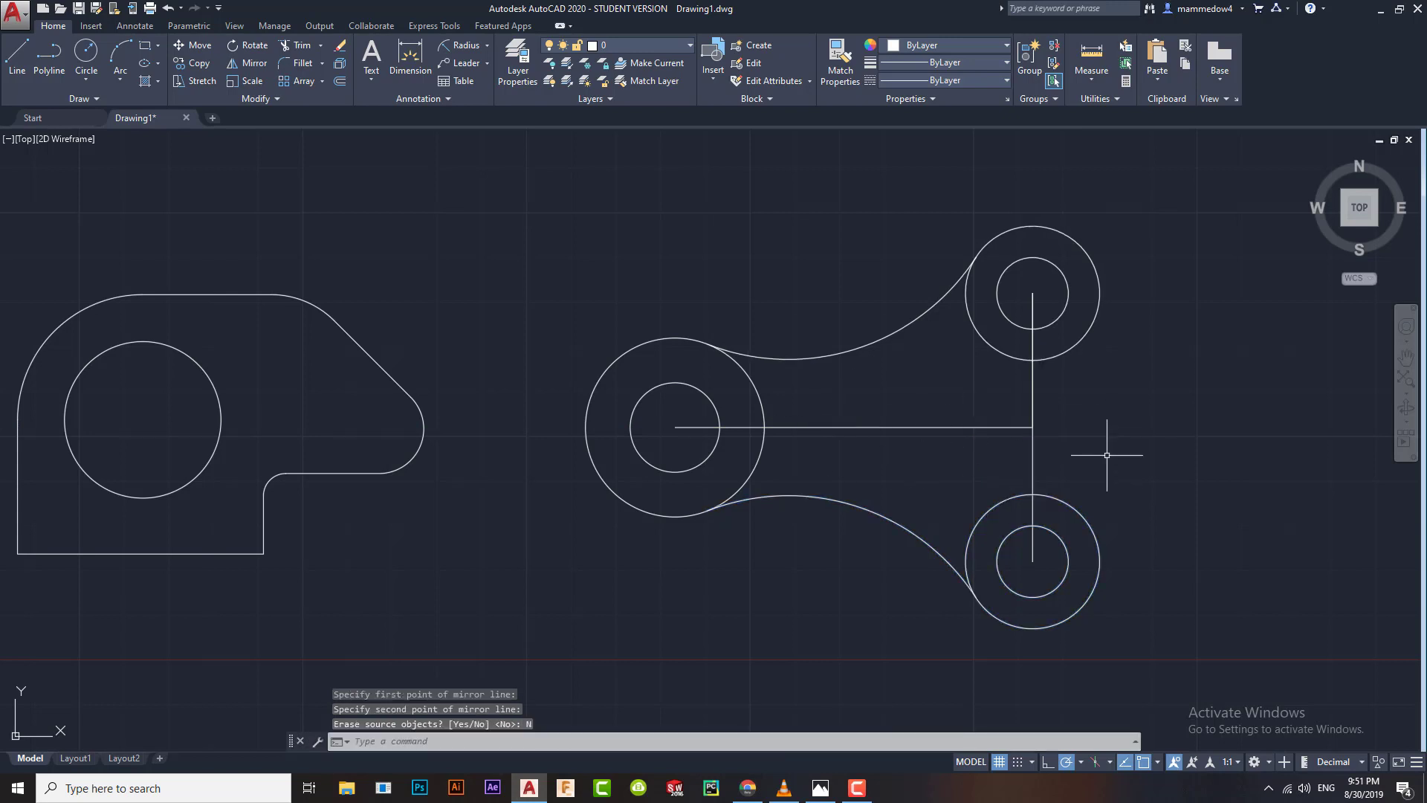
# Step: Check the reference image, and fillet the right sides of the two radius-15 circles with a radius of 40
pyautogui.moveTo(1099, 456); pyautogui.dragTo(952, 434, button='middle')
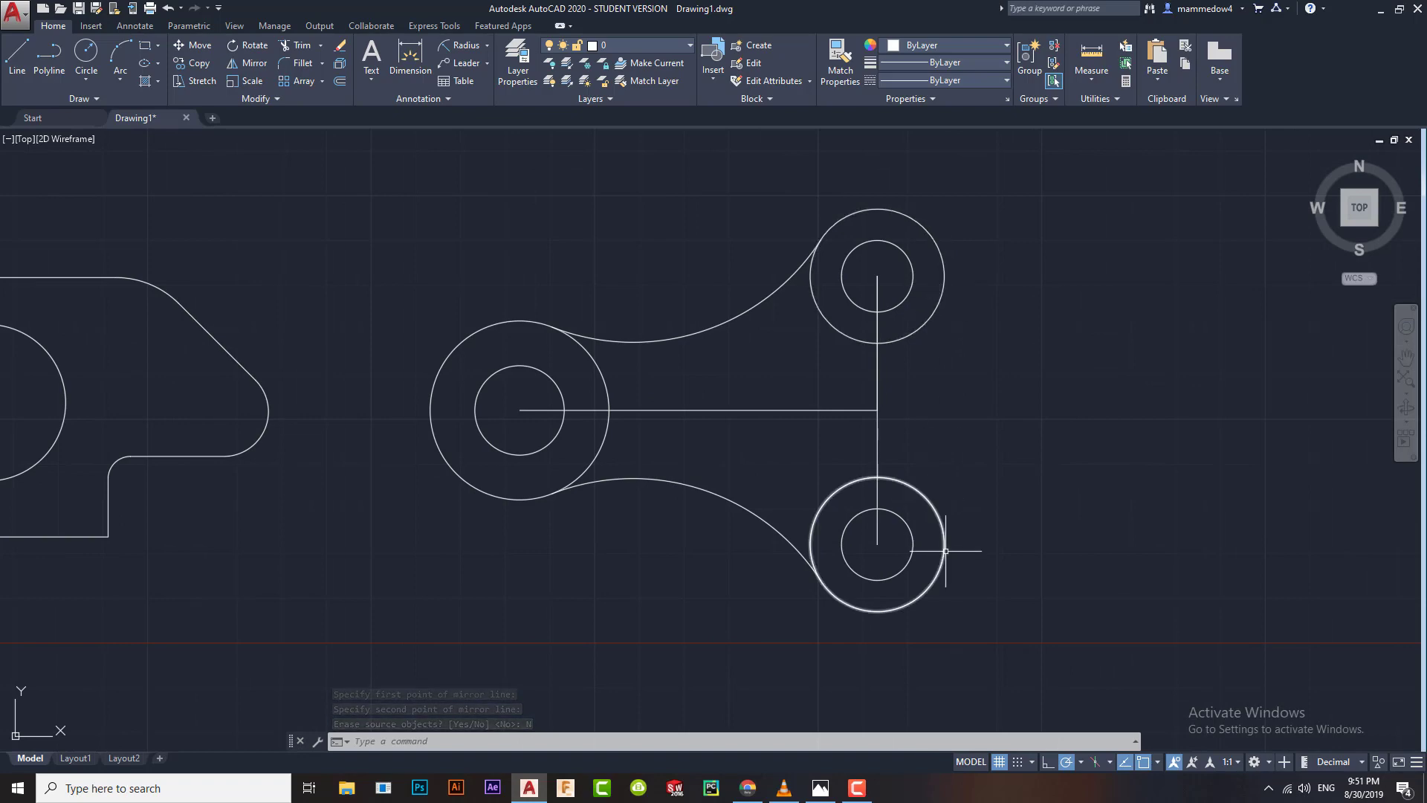
pyautogui.click(821, 789)
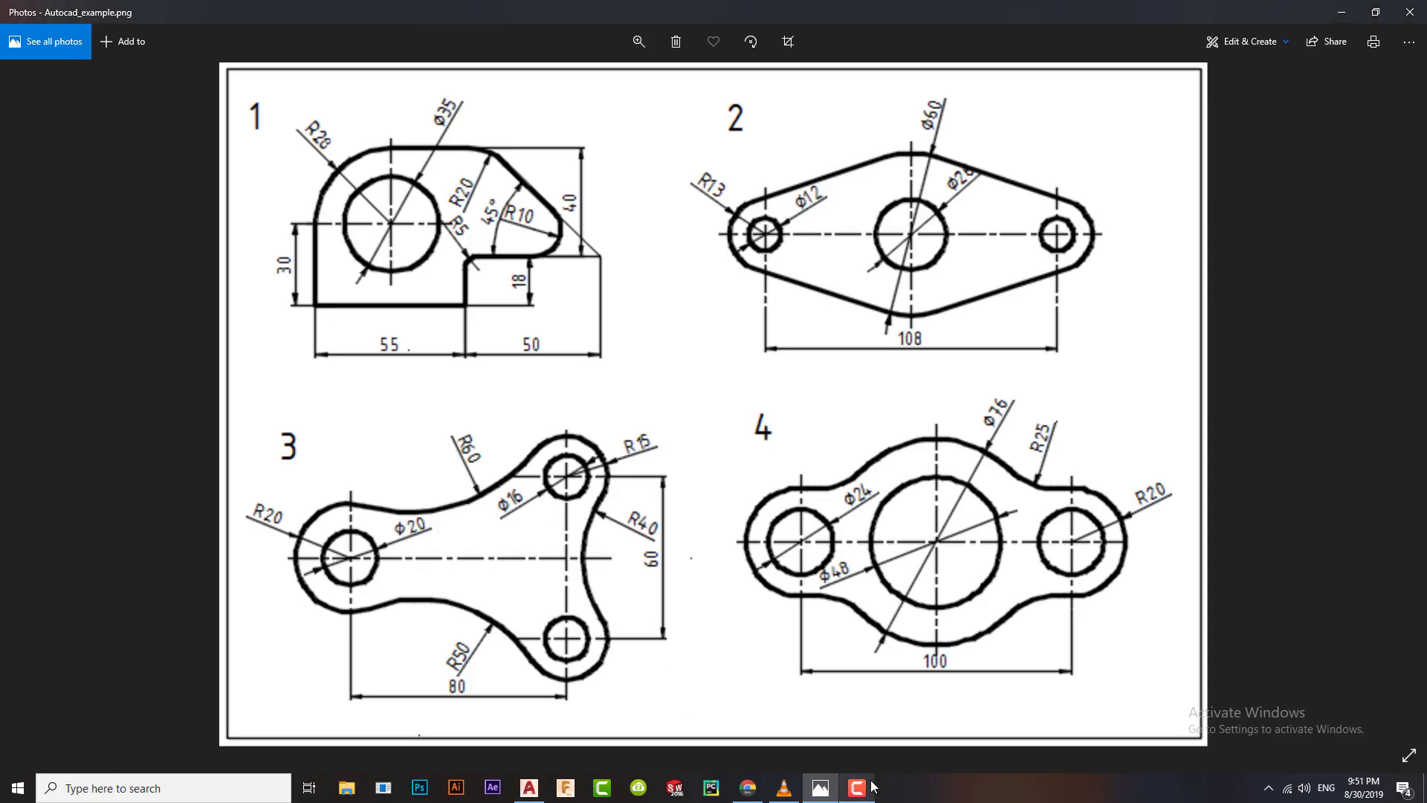
pyautogui.click(821, 789)
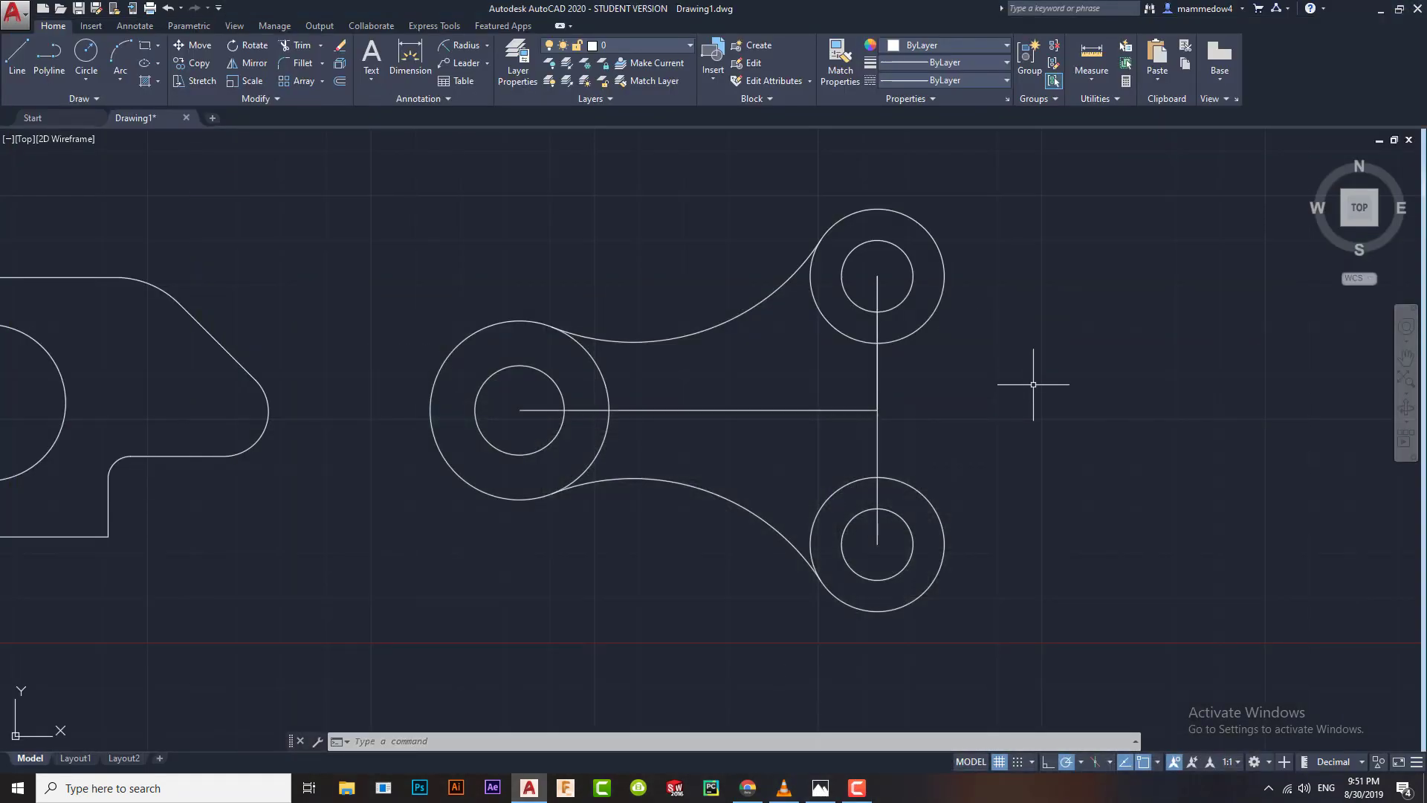
pyautogui.write('f')
pyautogui.press('Return')
pyautogui.write('r')
pyautogui.press('Return')
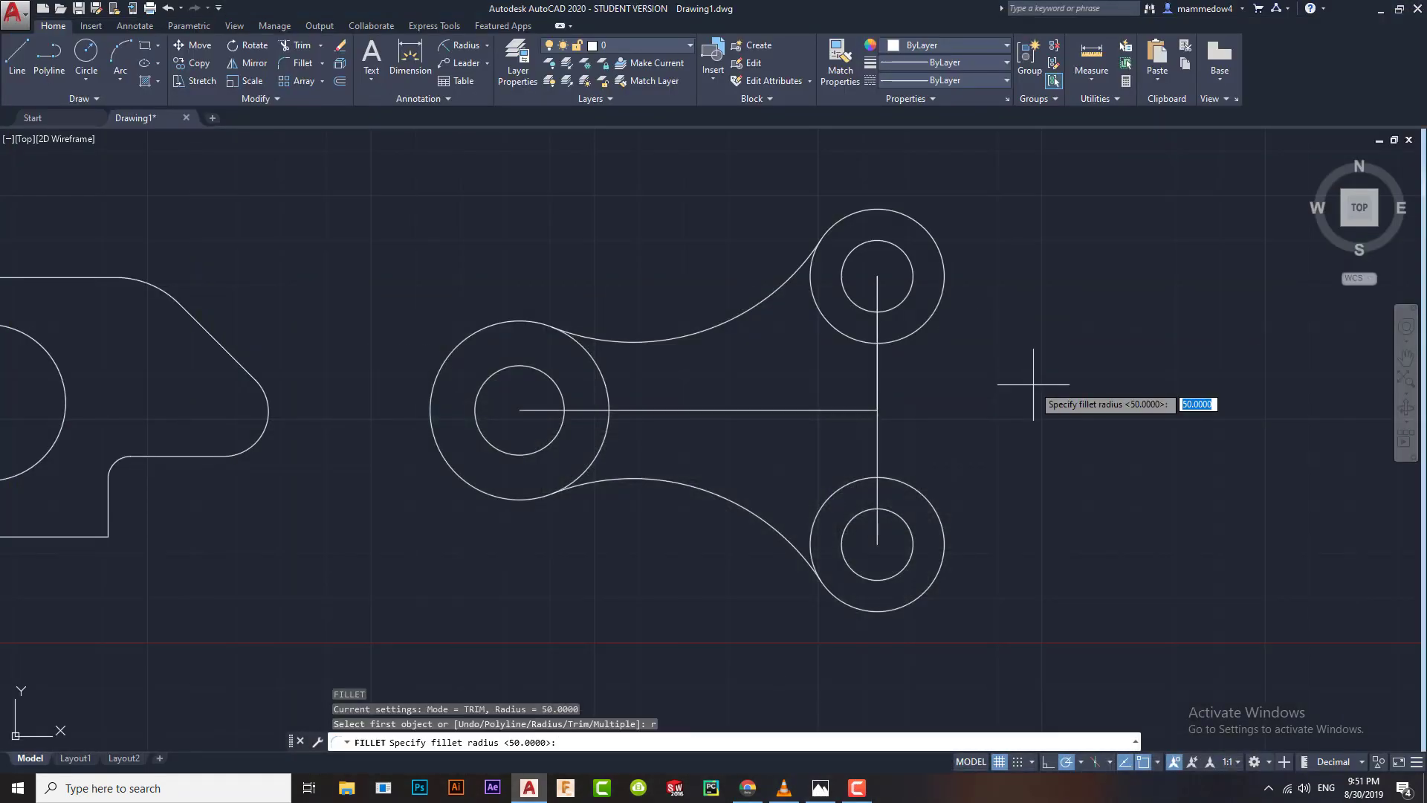
pyautogui.write('40')
pyautogui.press('Return')
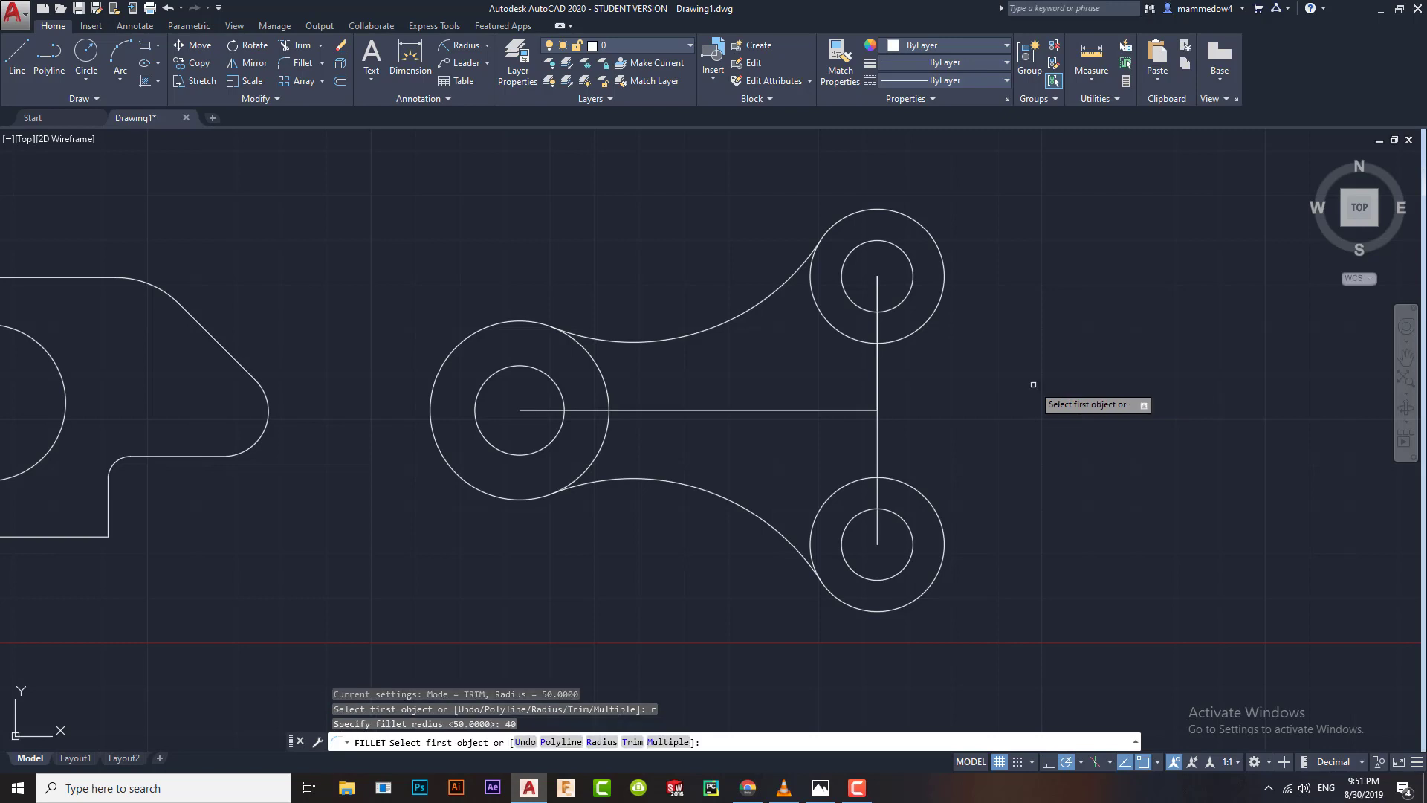
pyautogui.click(934, 318)
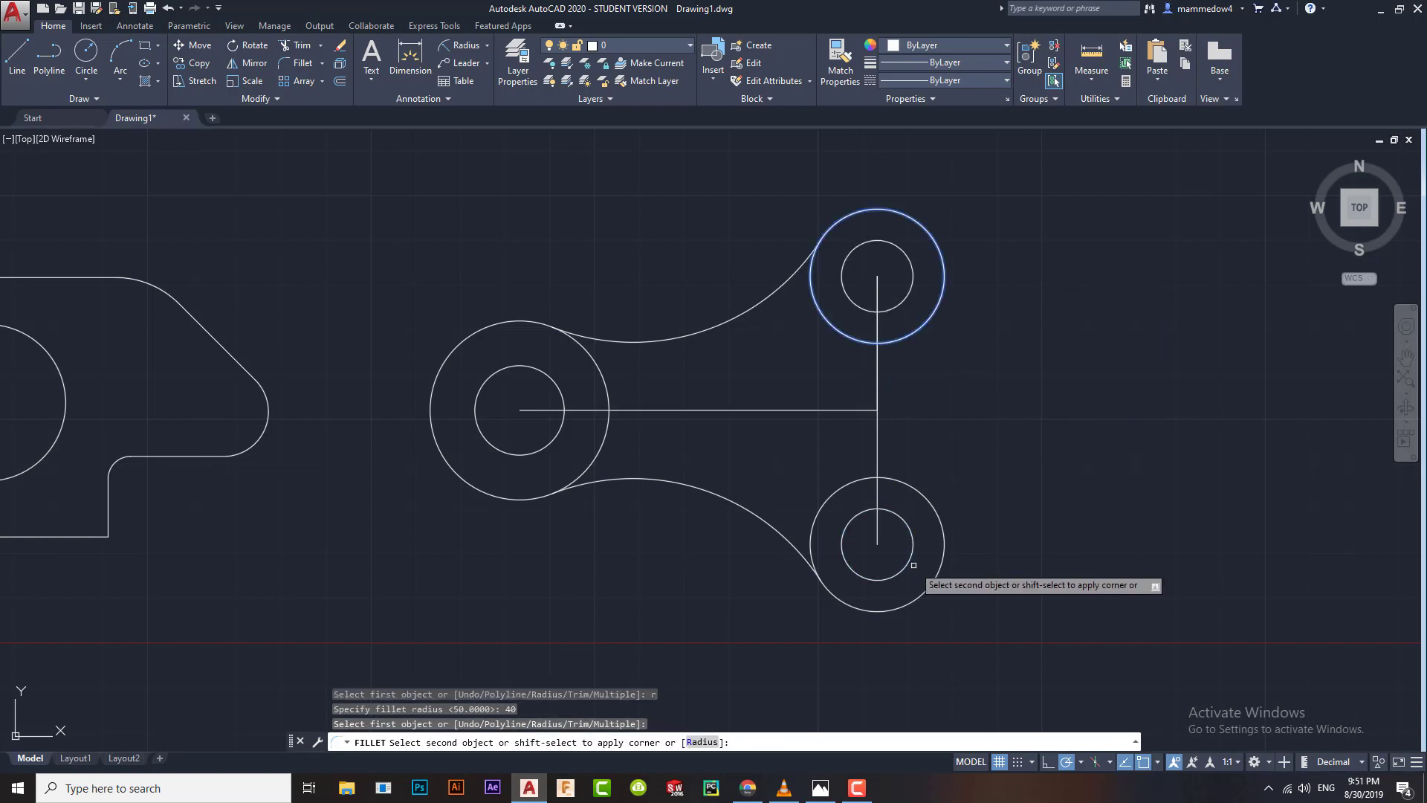
pyautogui.click(938, 520)
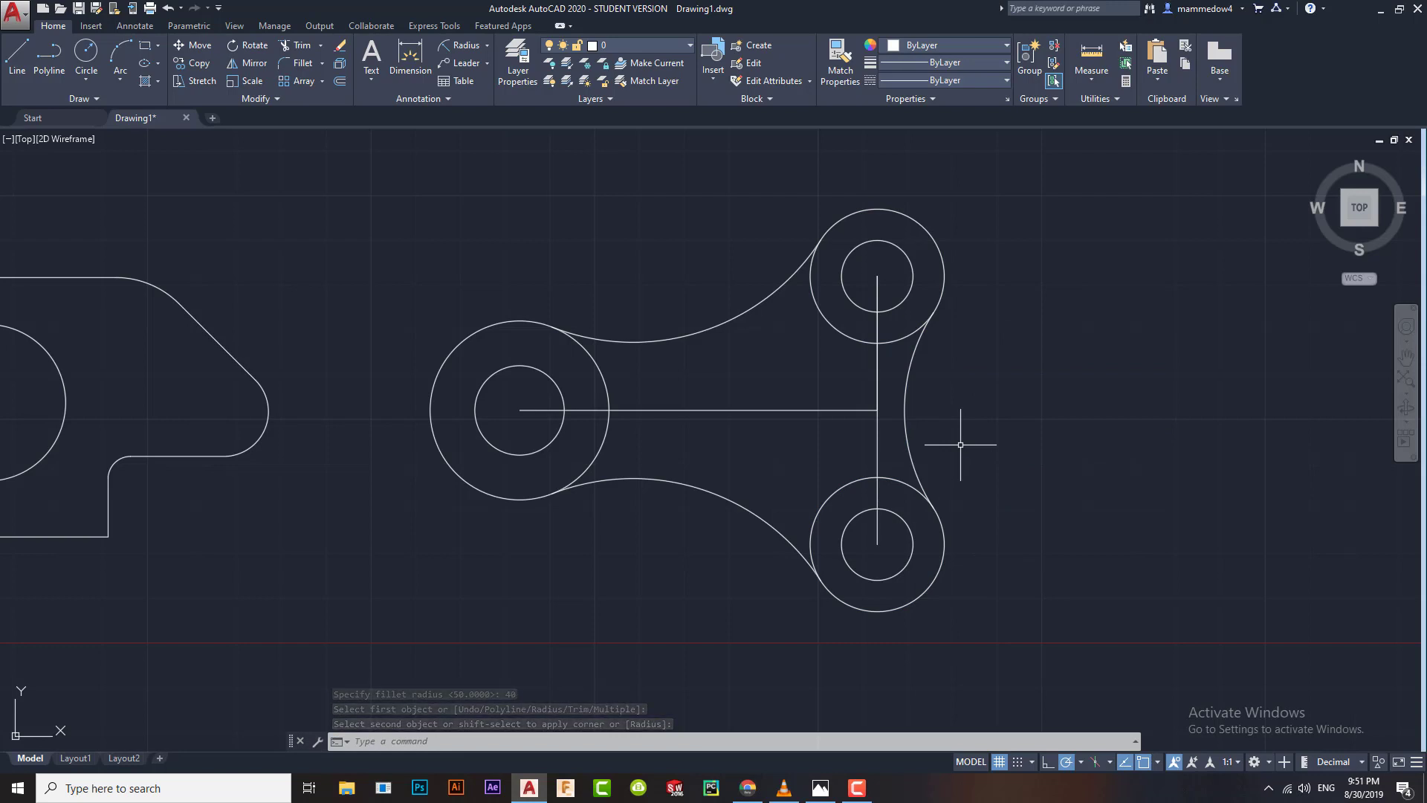
# Step: Trim the inner arcs of the two radius-15 circles and the radius-20 circle between the fillets, and check against the reference image
pyautogui.write('tr')
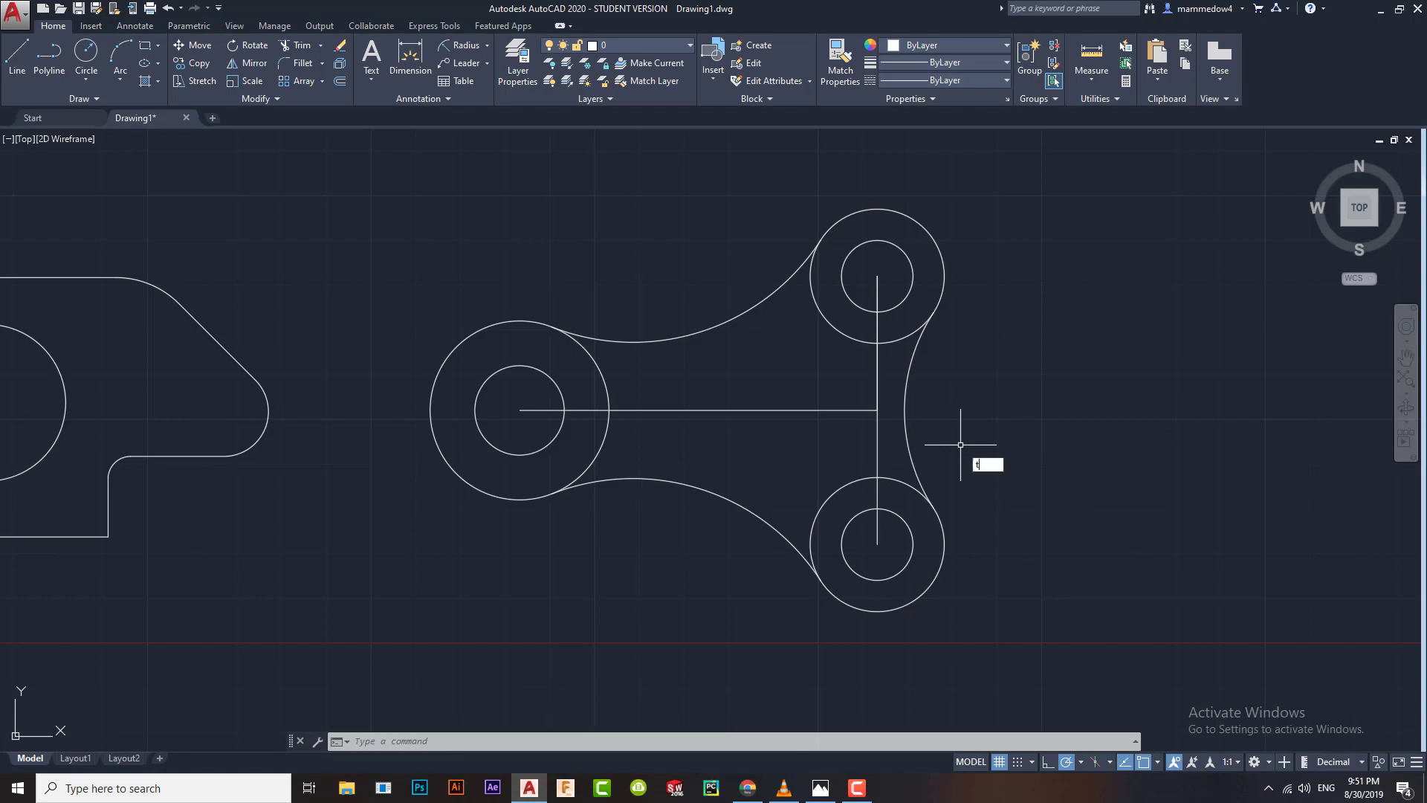
pyautogui.press('Return')
pyautogui.press('Return')
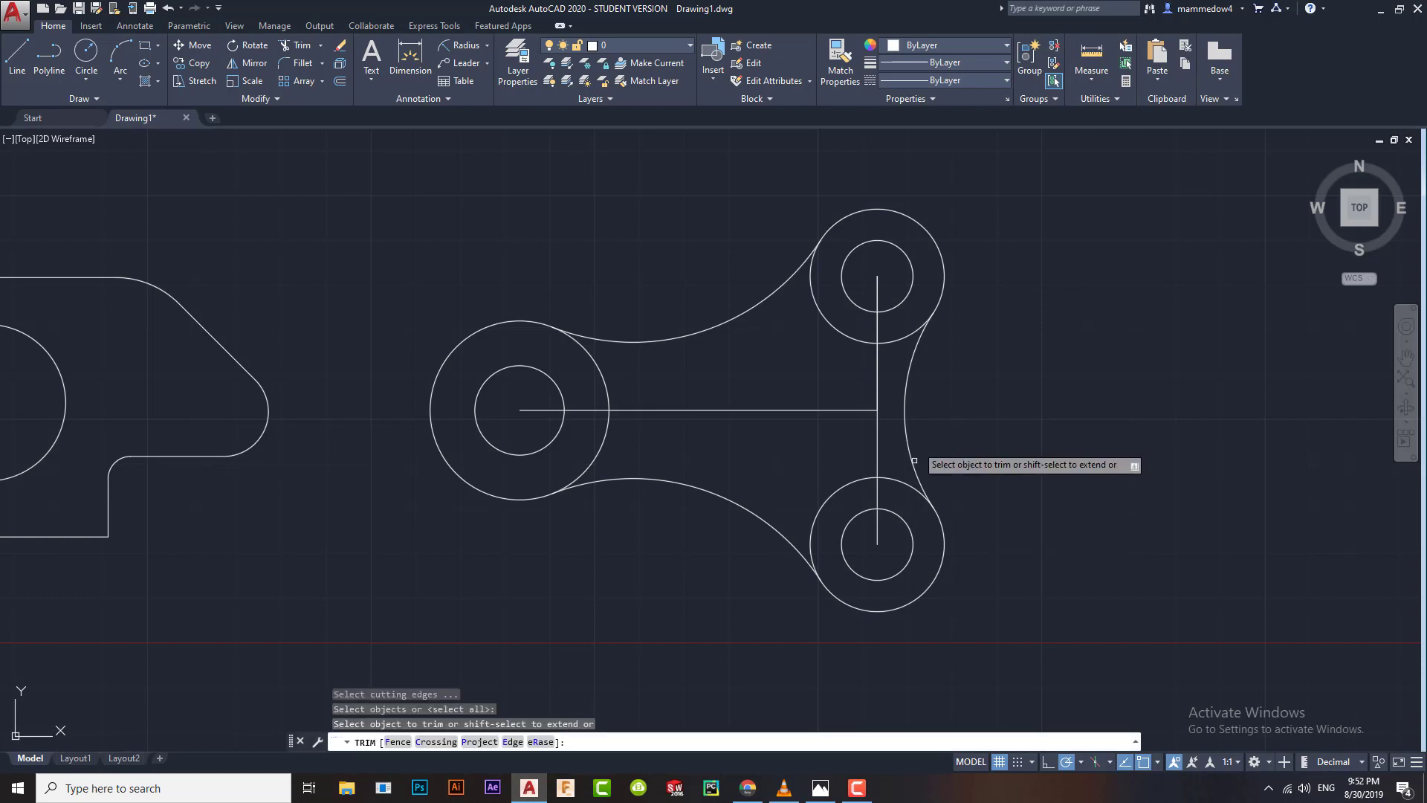
pyautogui.click(833, 505)
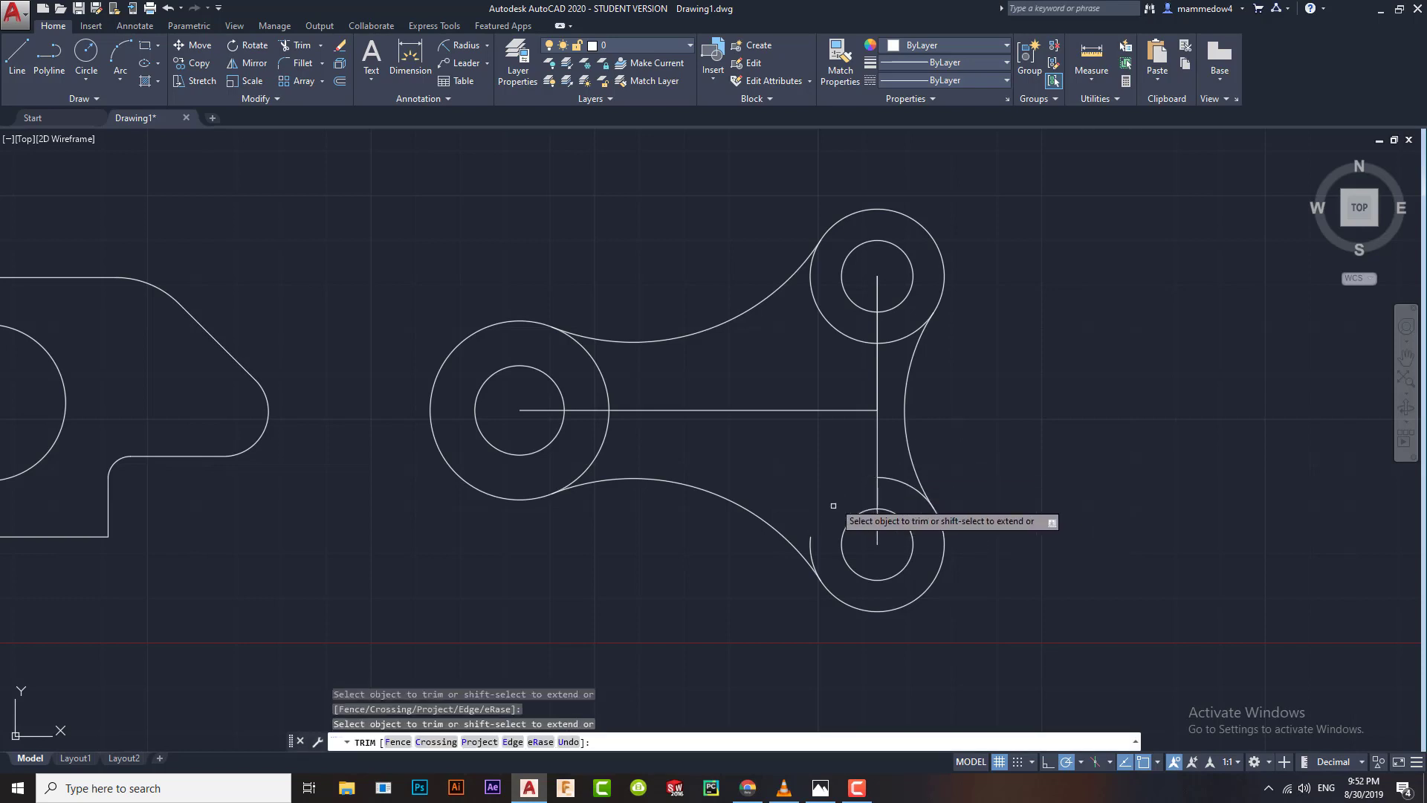
pyautogui.click(810, 549)
pyautogui.click(895, 483)
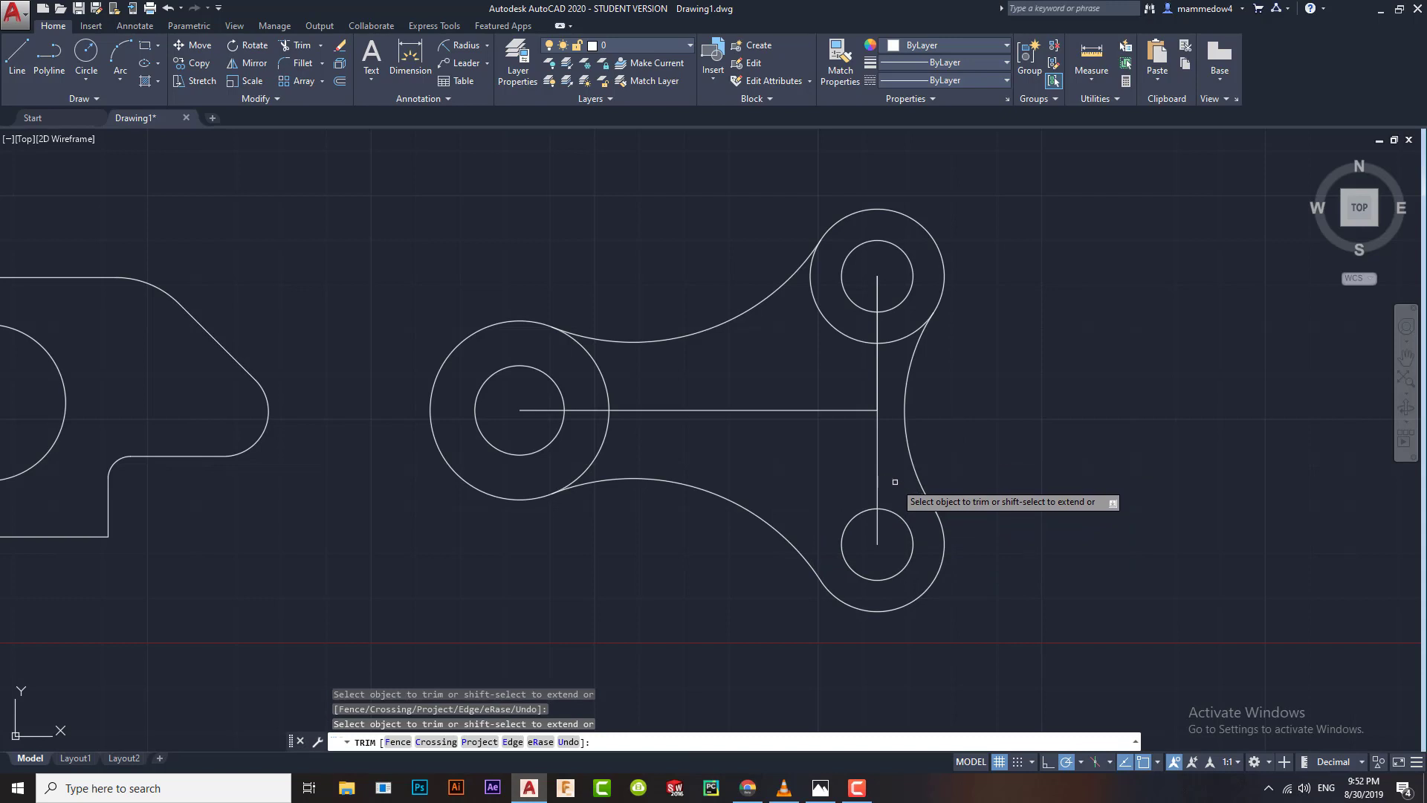
pyautogui.click(850, 337)
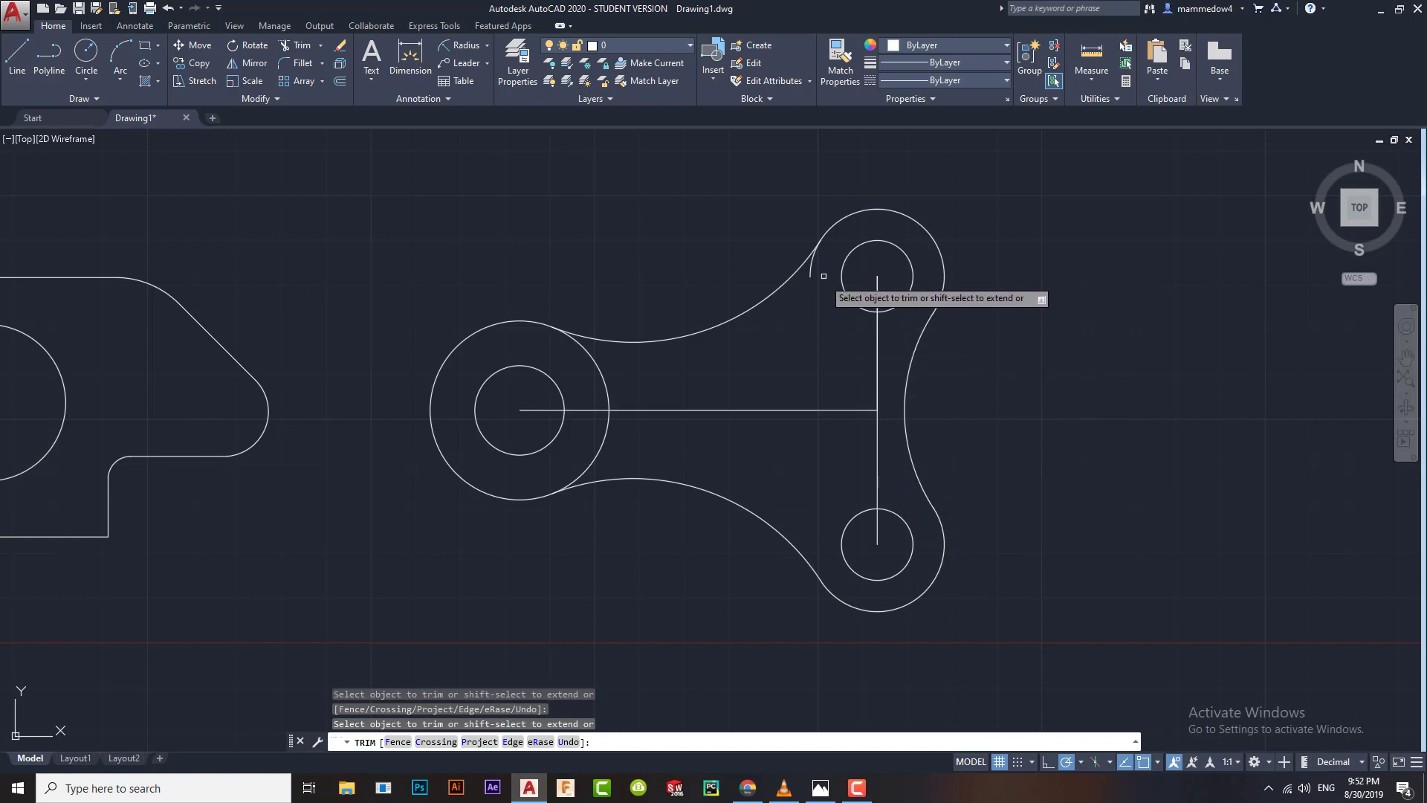
pyautogui.click(812, 264)
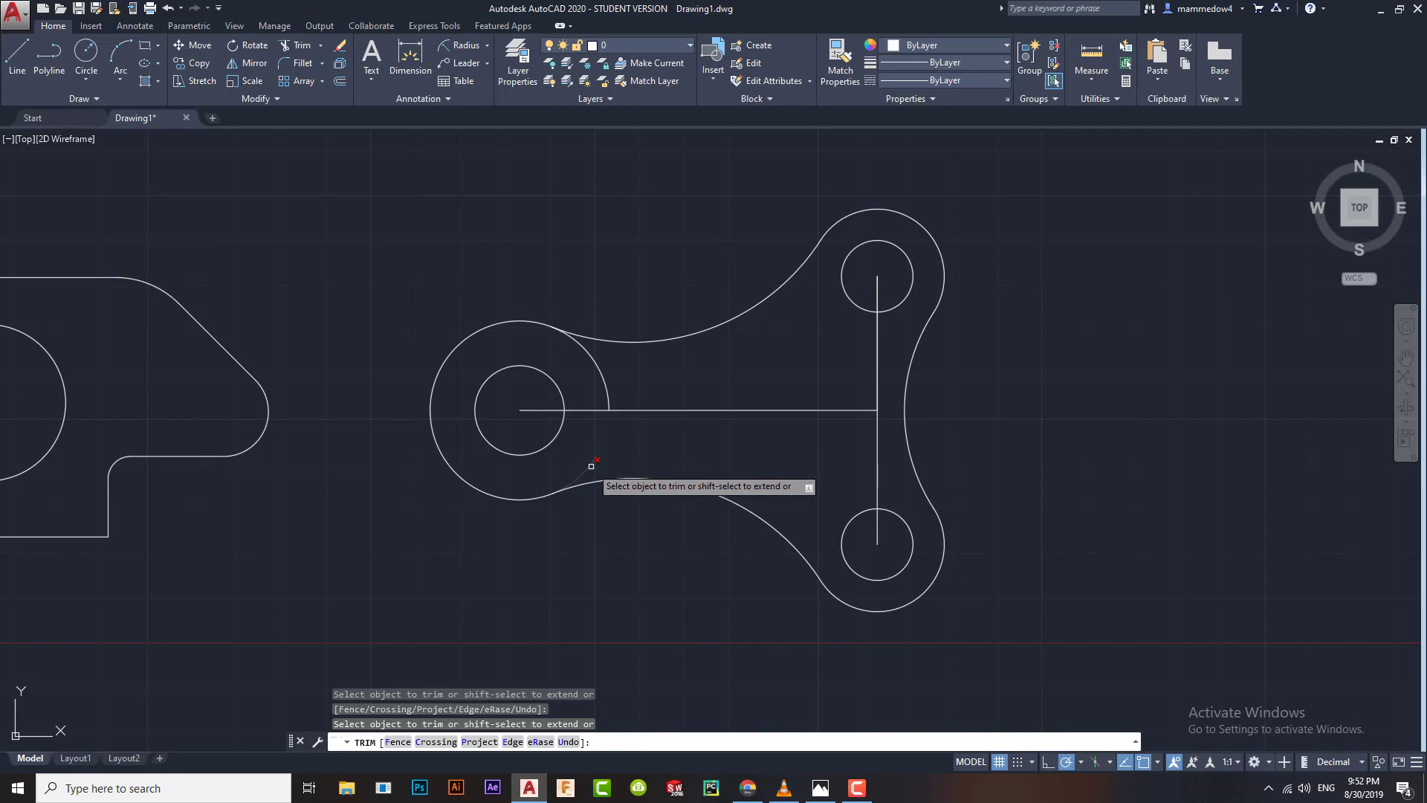
pyautogui.click(590, 464)
pyautogui.click(605, 383)
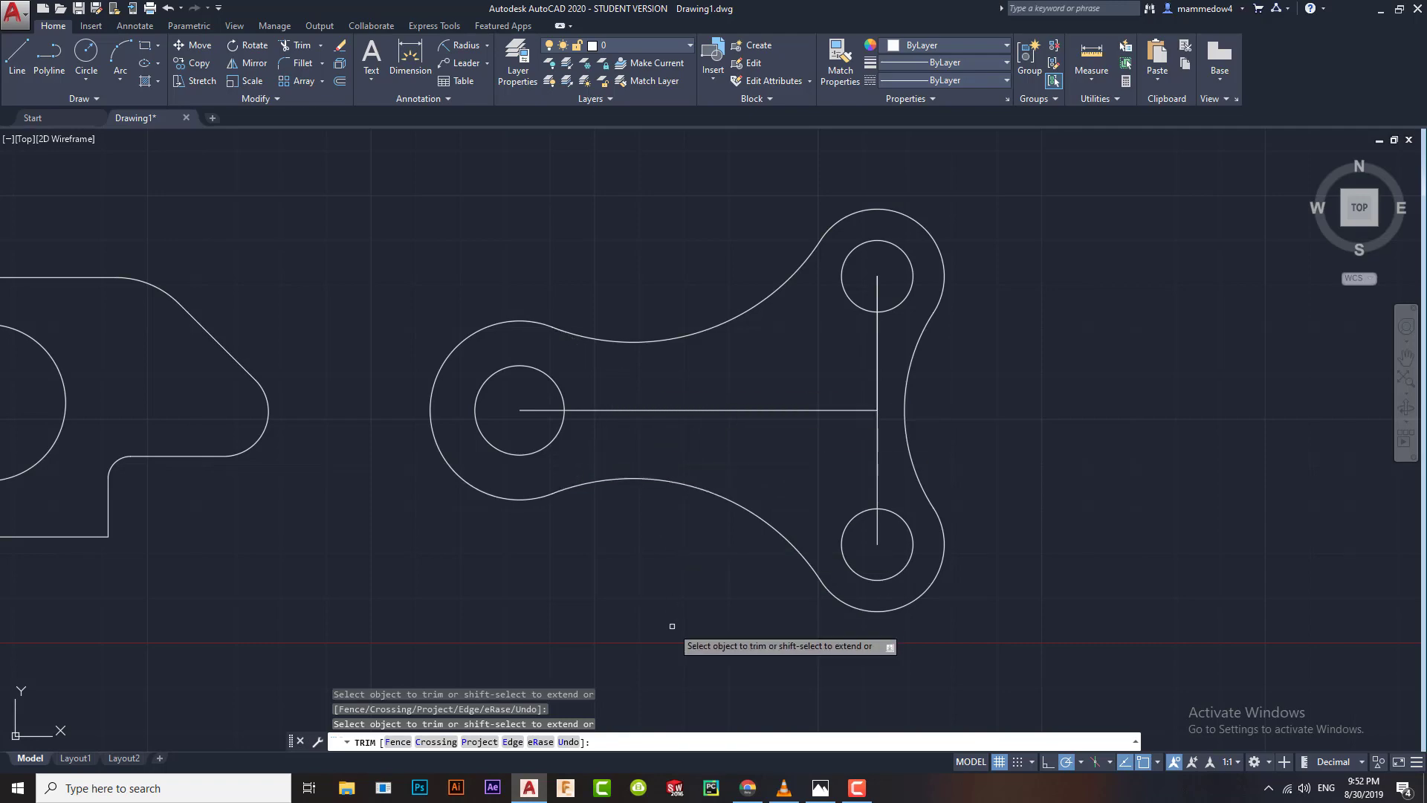
pyautogui.click(821, 789)
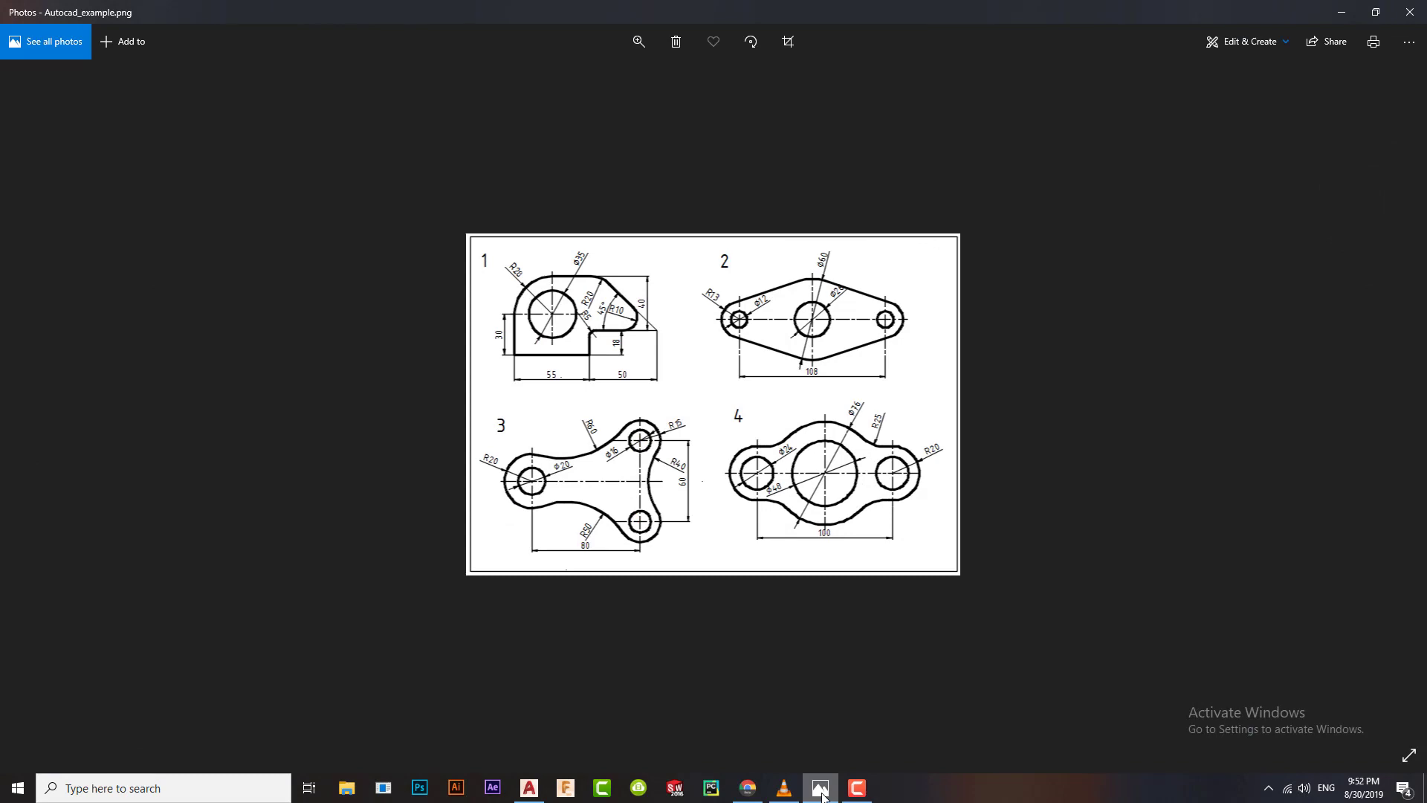
pyautogui.click(820, 789)
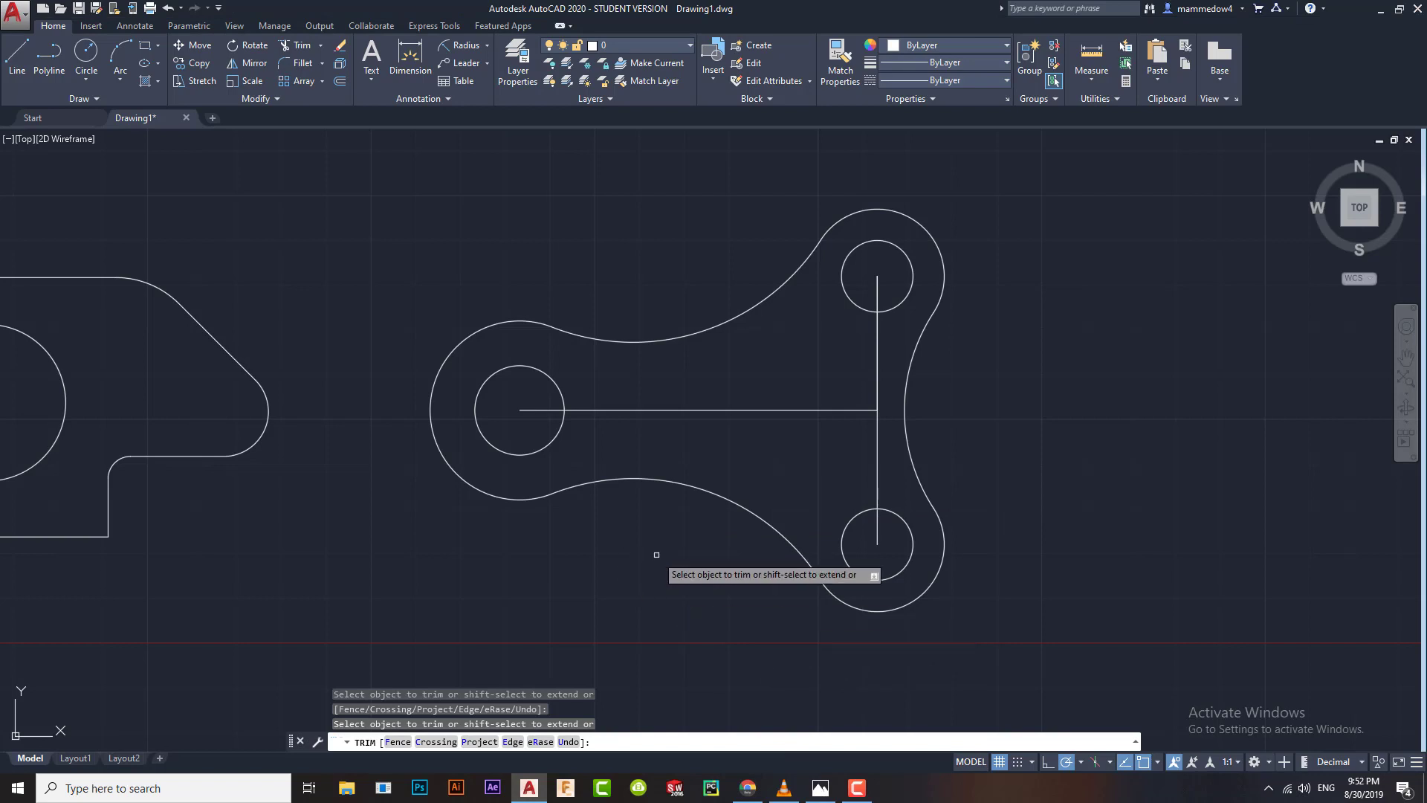
pyautogui.press('Return')
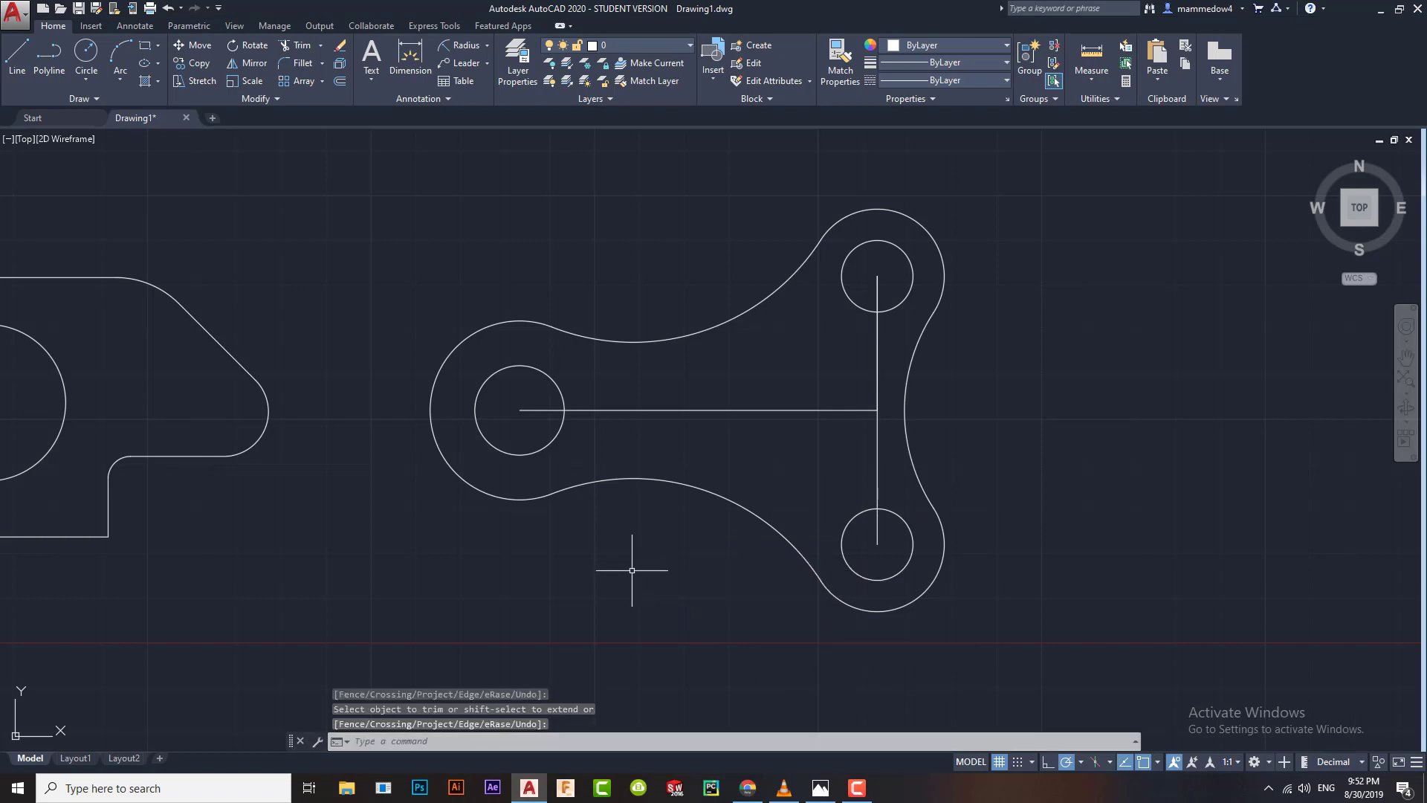
# Step: Stretch the outer ends of the two vertical centre lines past the upper and lower edges of the outline
pyautogui.click(877, 338)
pyautogui.click(877, 276)
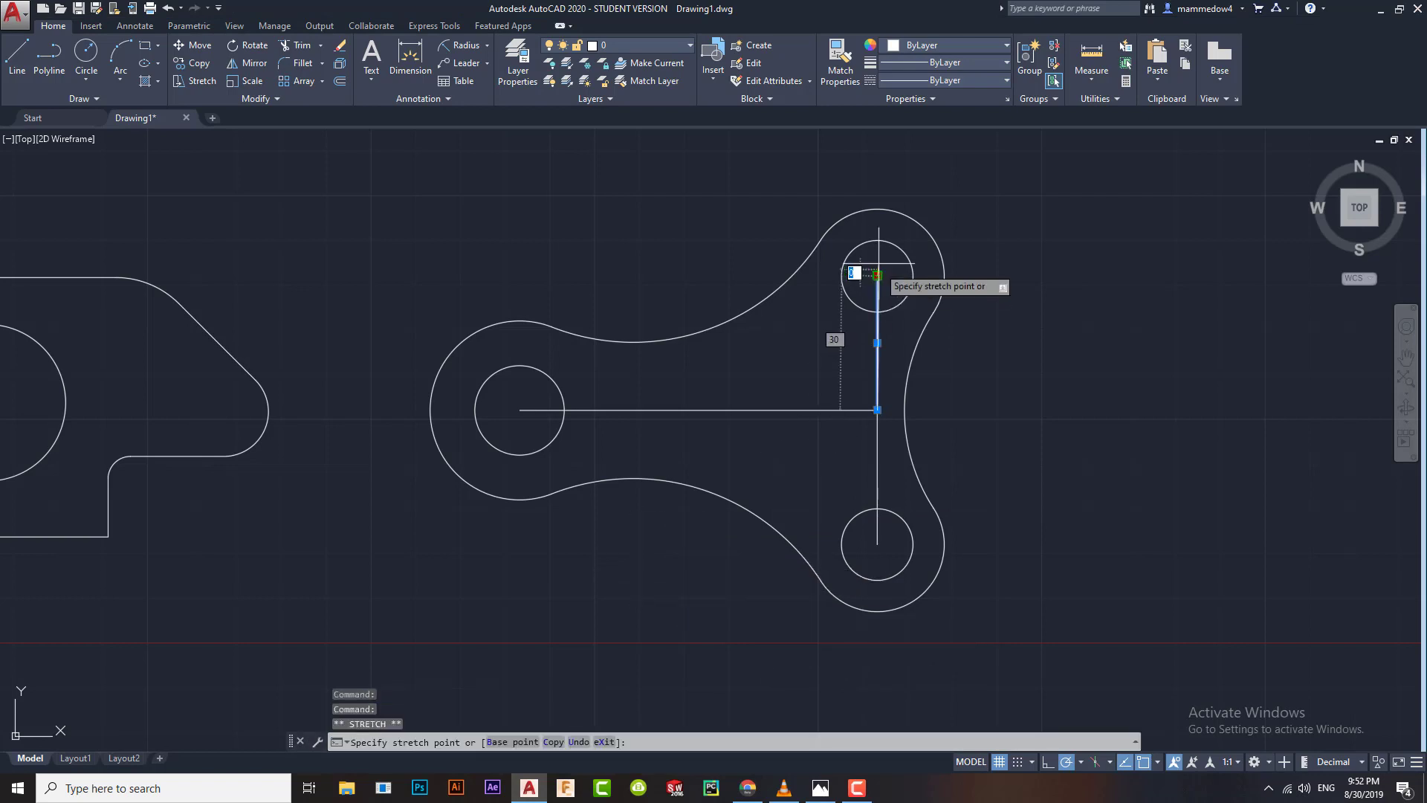
pyautogui.click(877, 179)
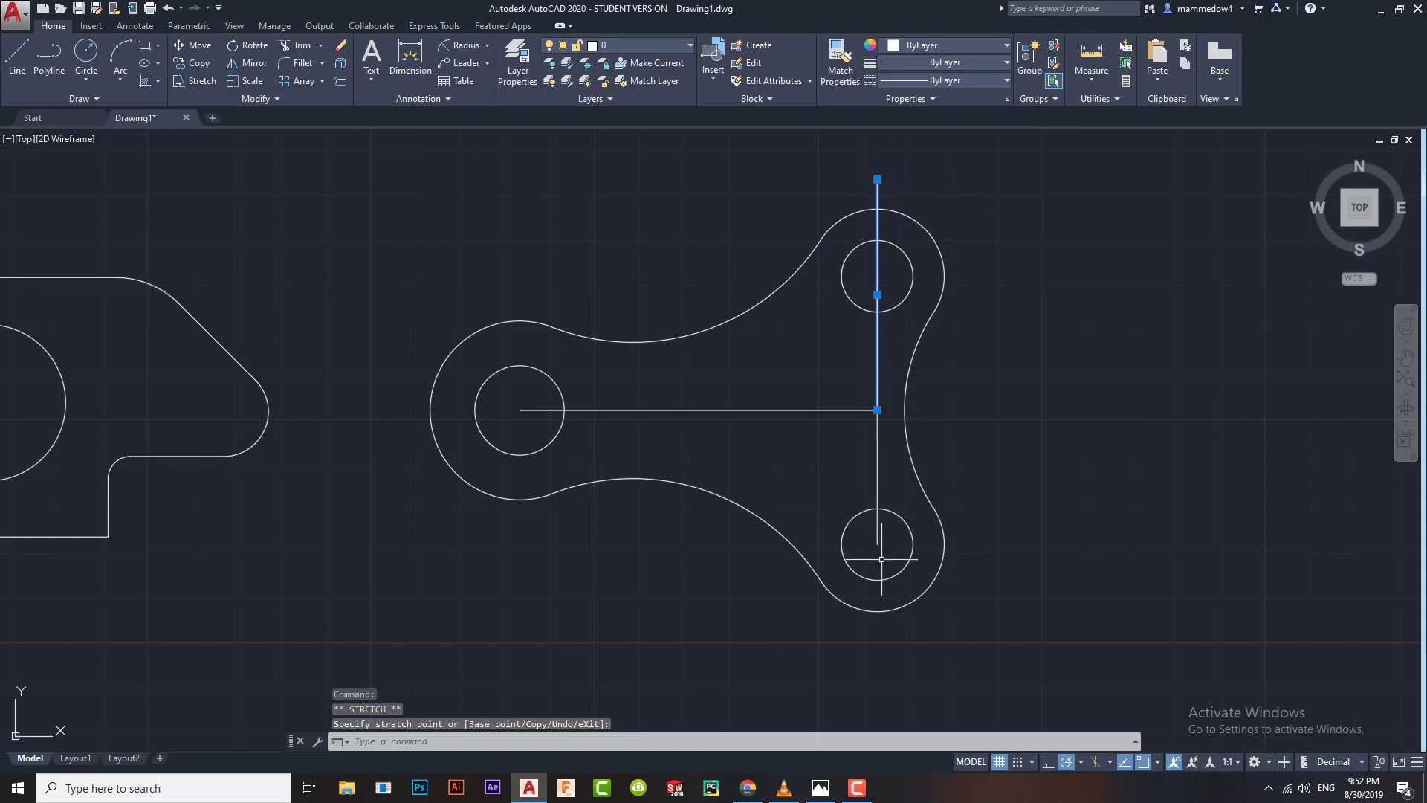
pyautogui.click(877, 537)
pyautogui.click(884, 566)
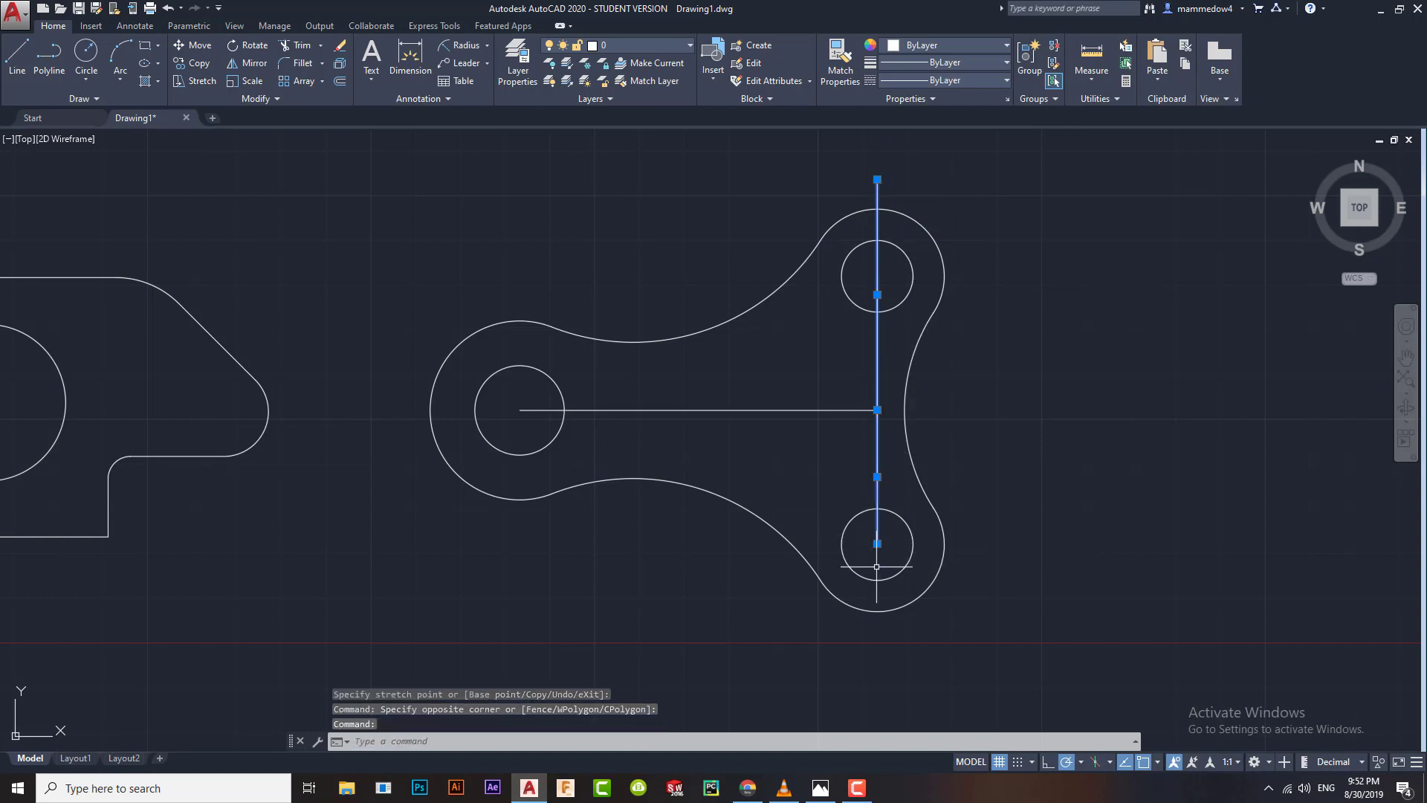
pyautogui.click(877, 543)
pyautogui.click(876, 677)
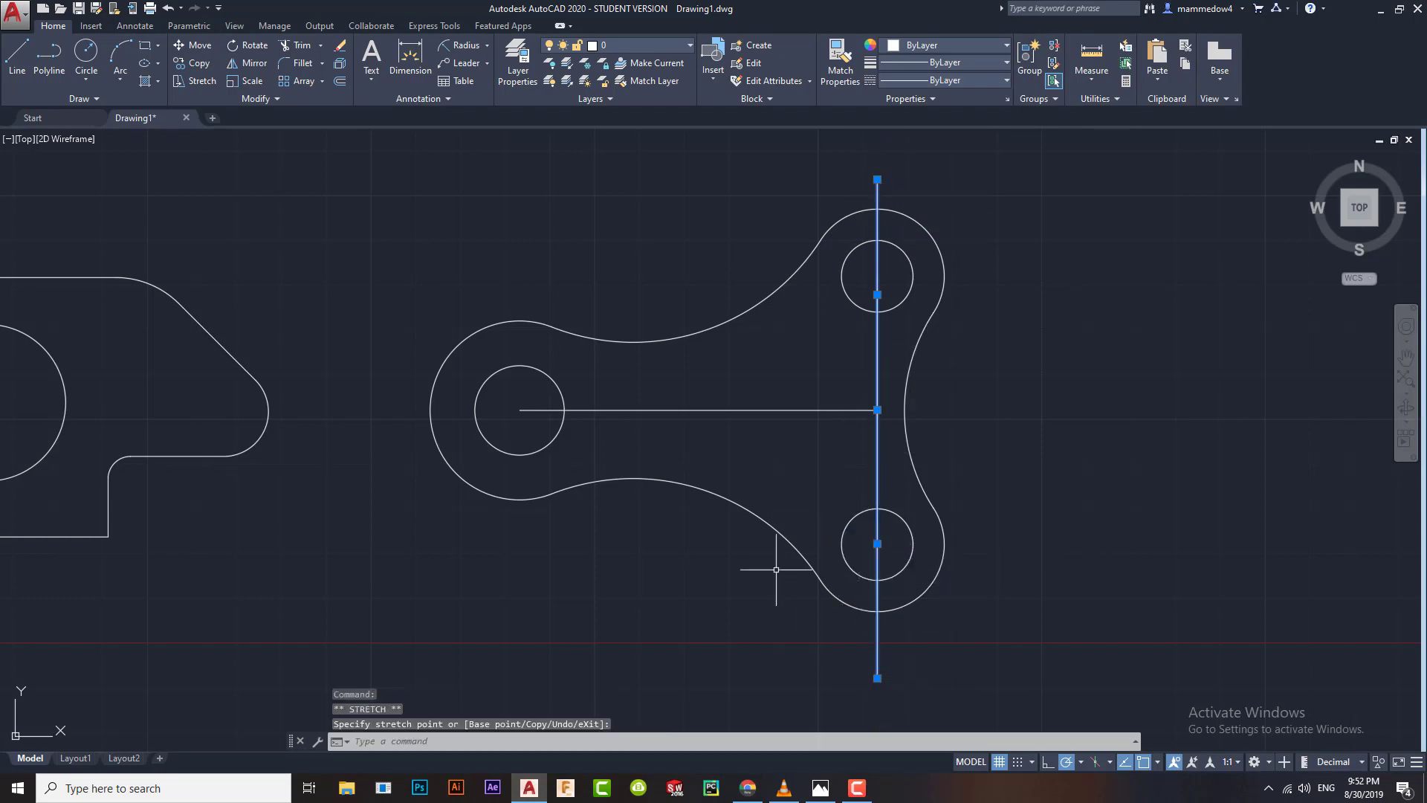
pyautogui.press('Escape')
pyautogui.write('tr')
pyautogui.press('Return')
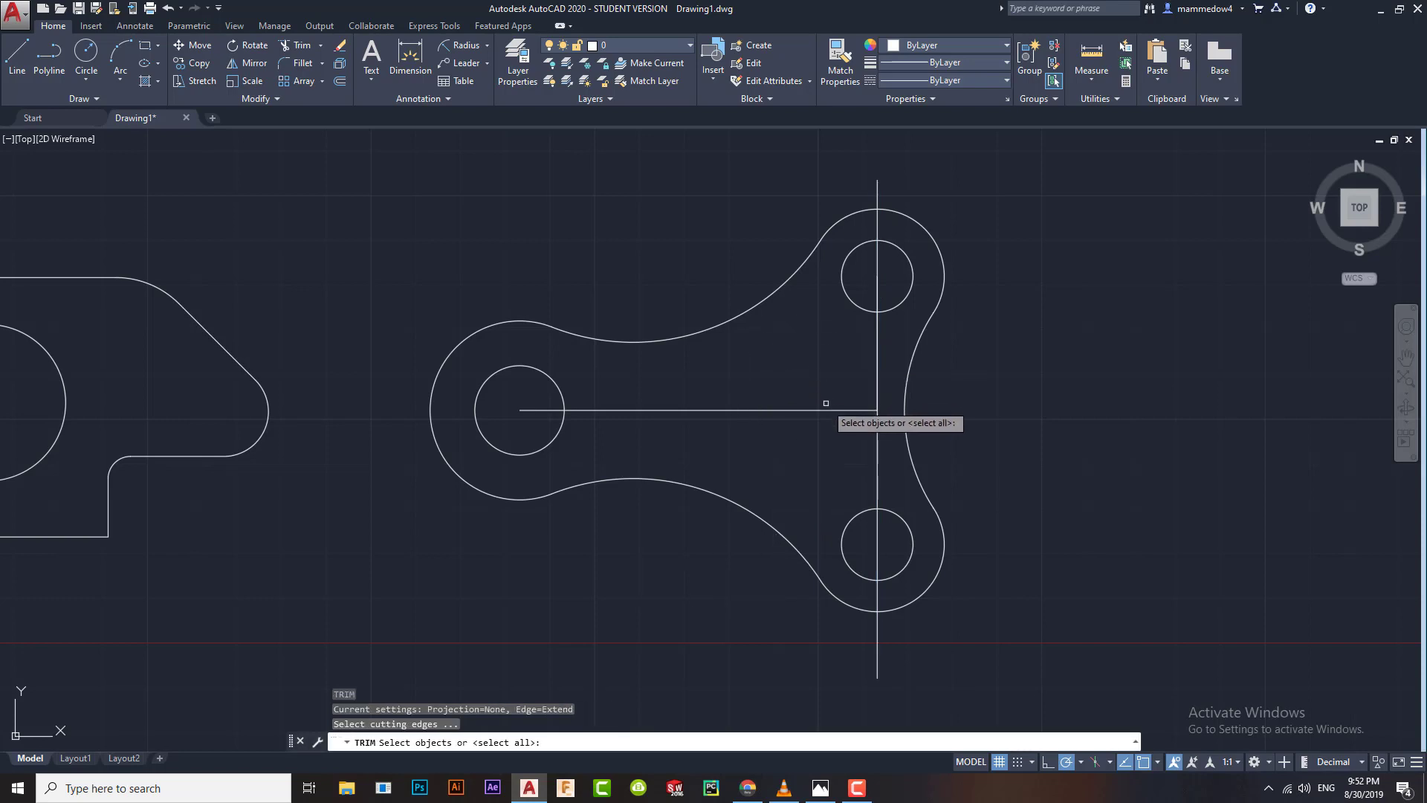
pyautogui.press('Escape')
# Step: Stretch both ends of the horizontal centre line past the left and right edges of the outline
pyautogui.click(834, 393)
pyautogui.click(836, 420)
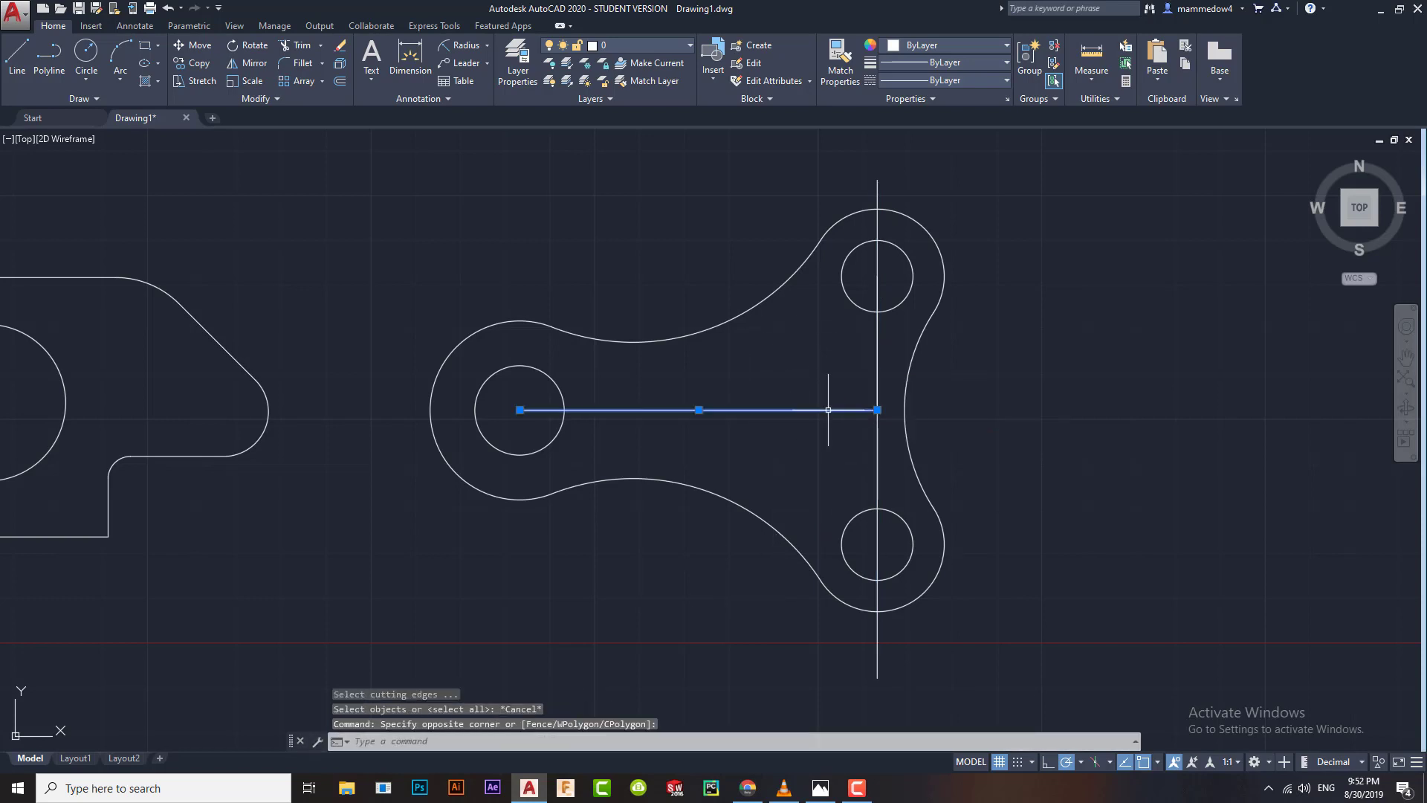
pyautogui.click(877, 410)
pyautogui.click(956, 410)
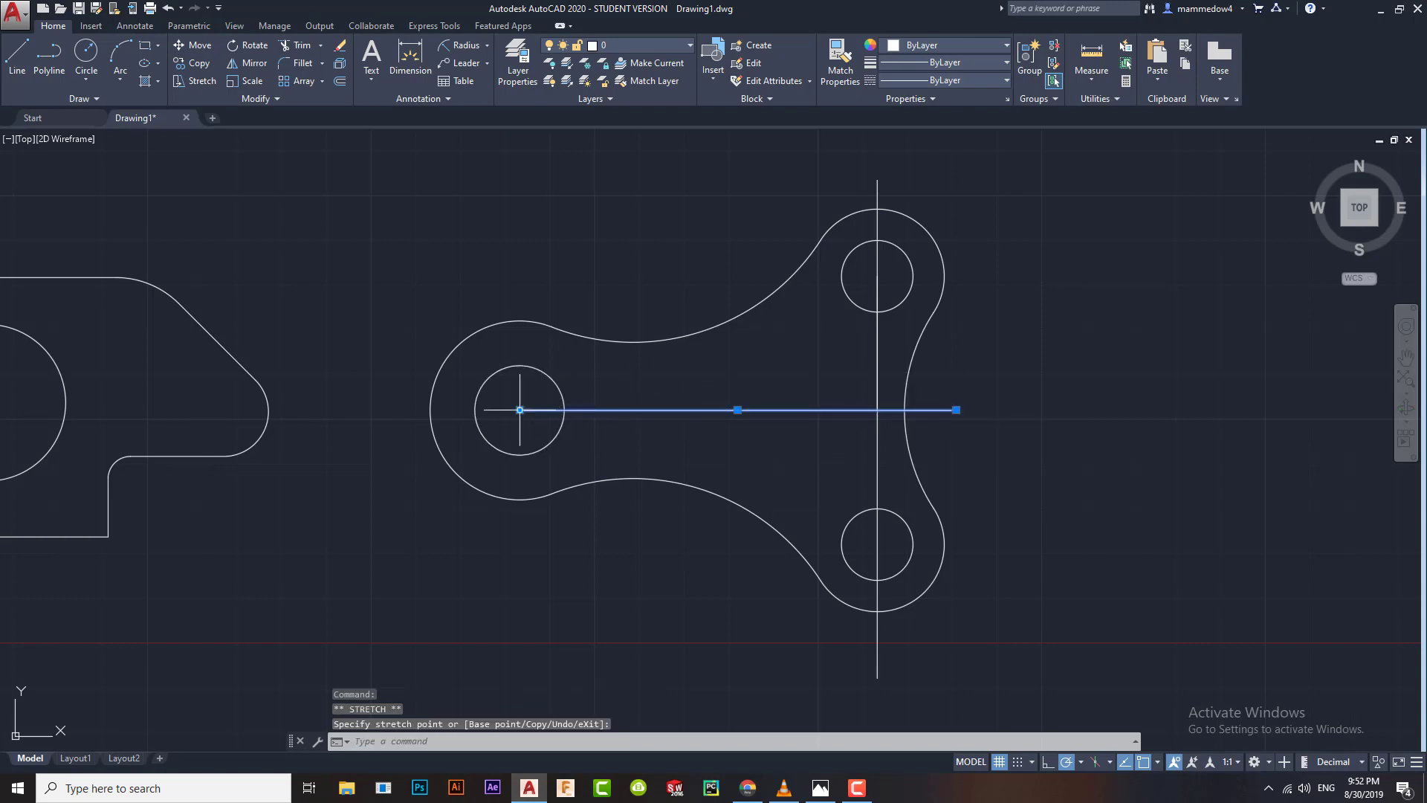
pyautogui.click(519, 409)
pyautogui.click(412, 410)
pyautogui.press('Escape')
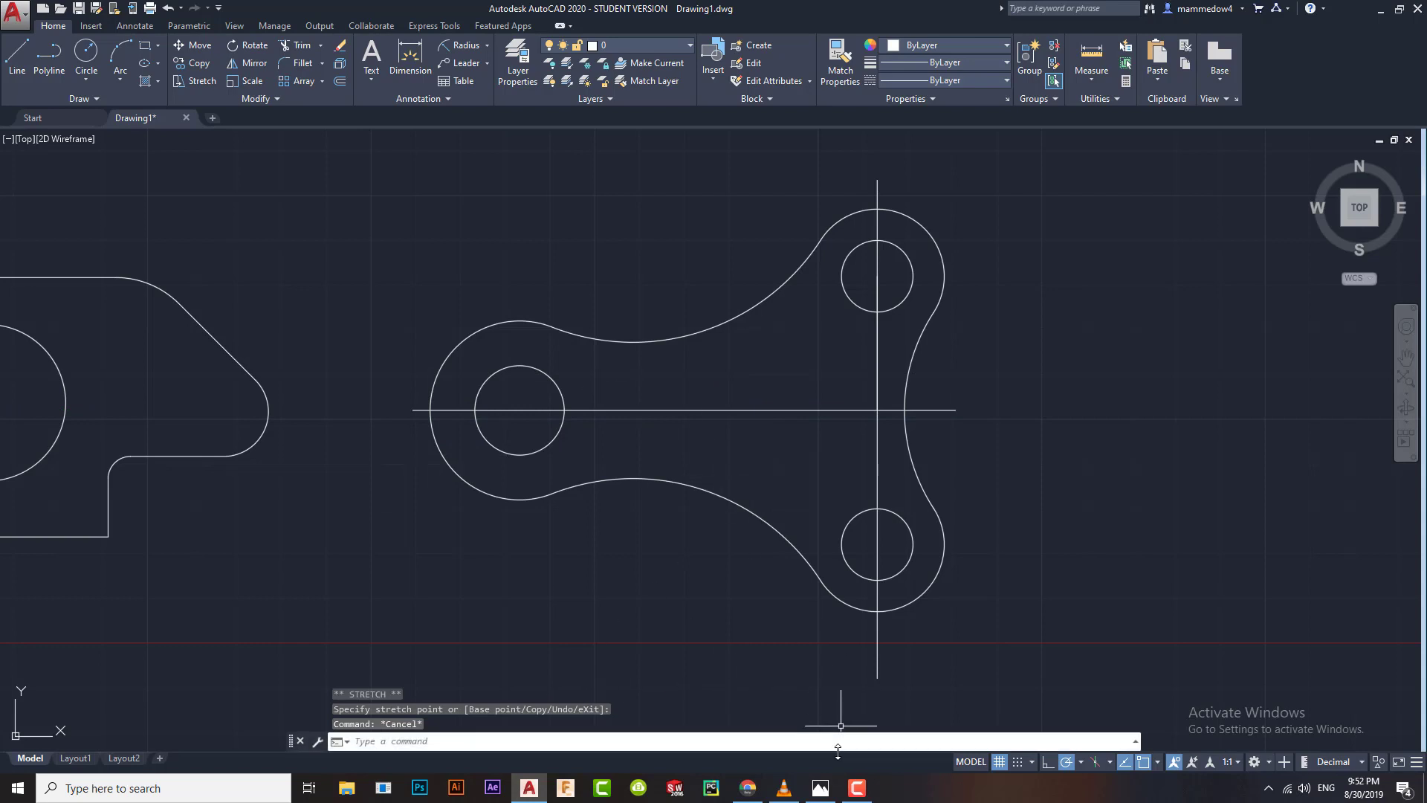
# Step: Compare the two drawn parts with the reference image, and examine the dimensions of part 2 in the enlarged image
pyautogui.click(820, 789)
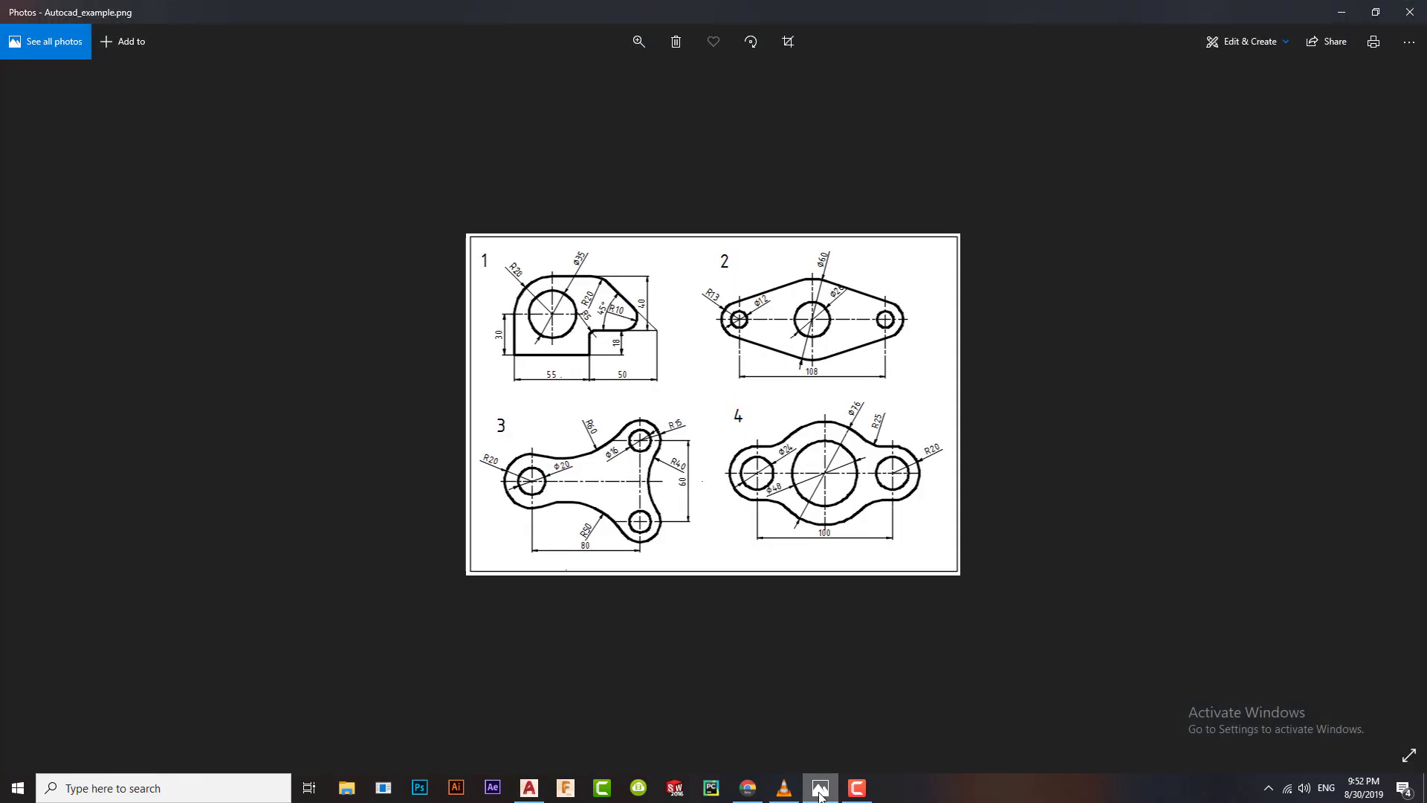
pyautogui.click(819, 789)
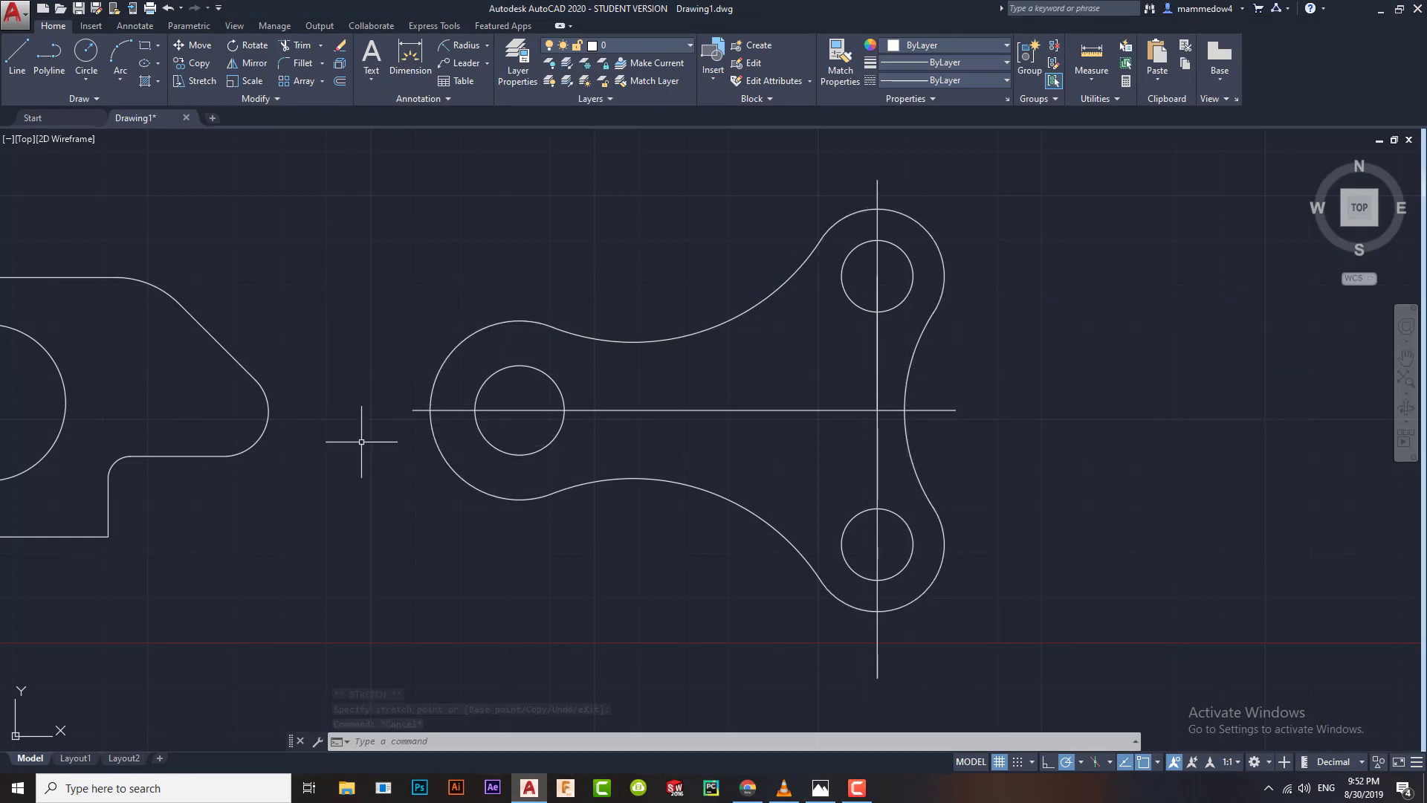
pyautogui.scroll(-4, 366, 439)
pyautogui.moveTo(326, 449); pyautogui.dragTo(503, 472, button='middle')
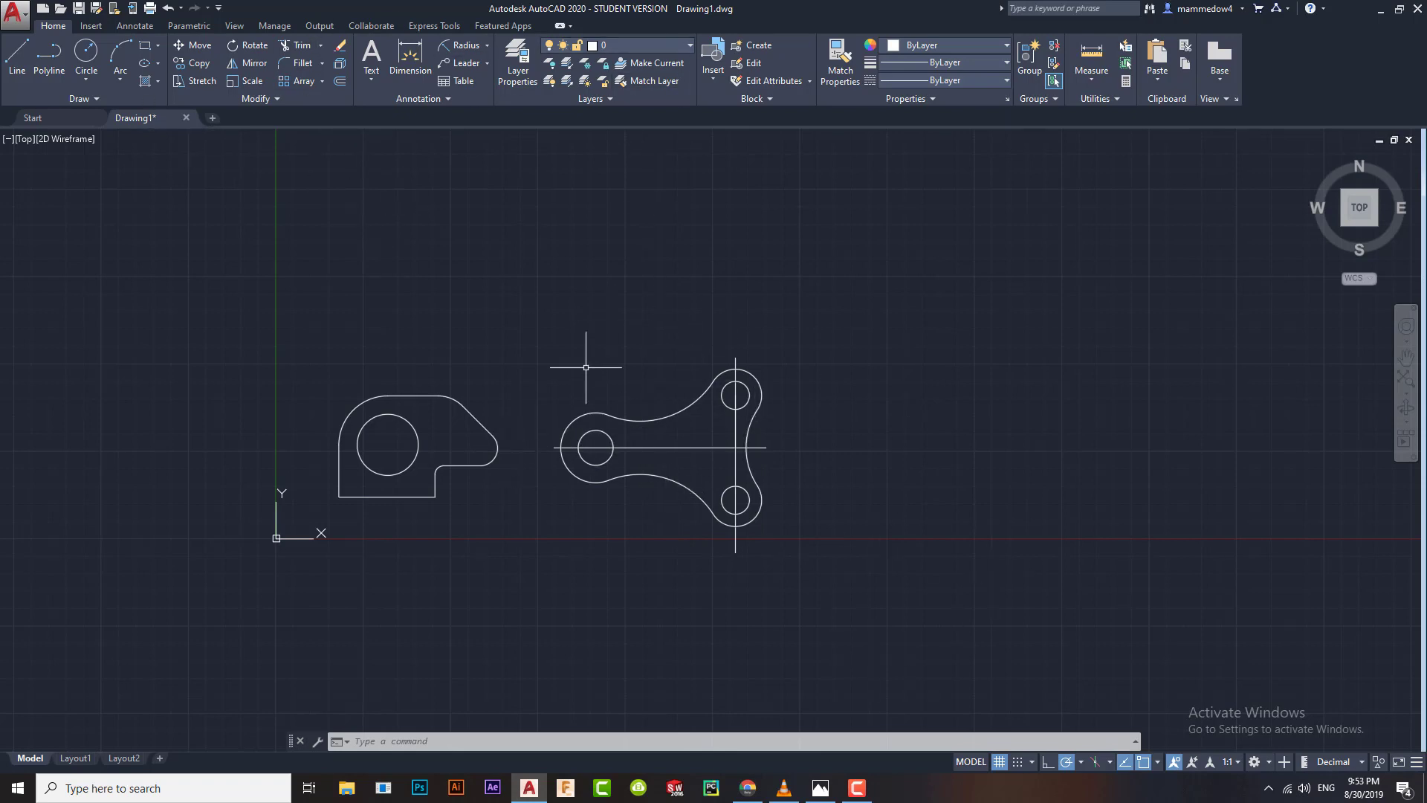
pyautogui.click(819, 787)
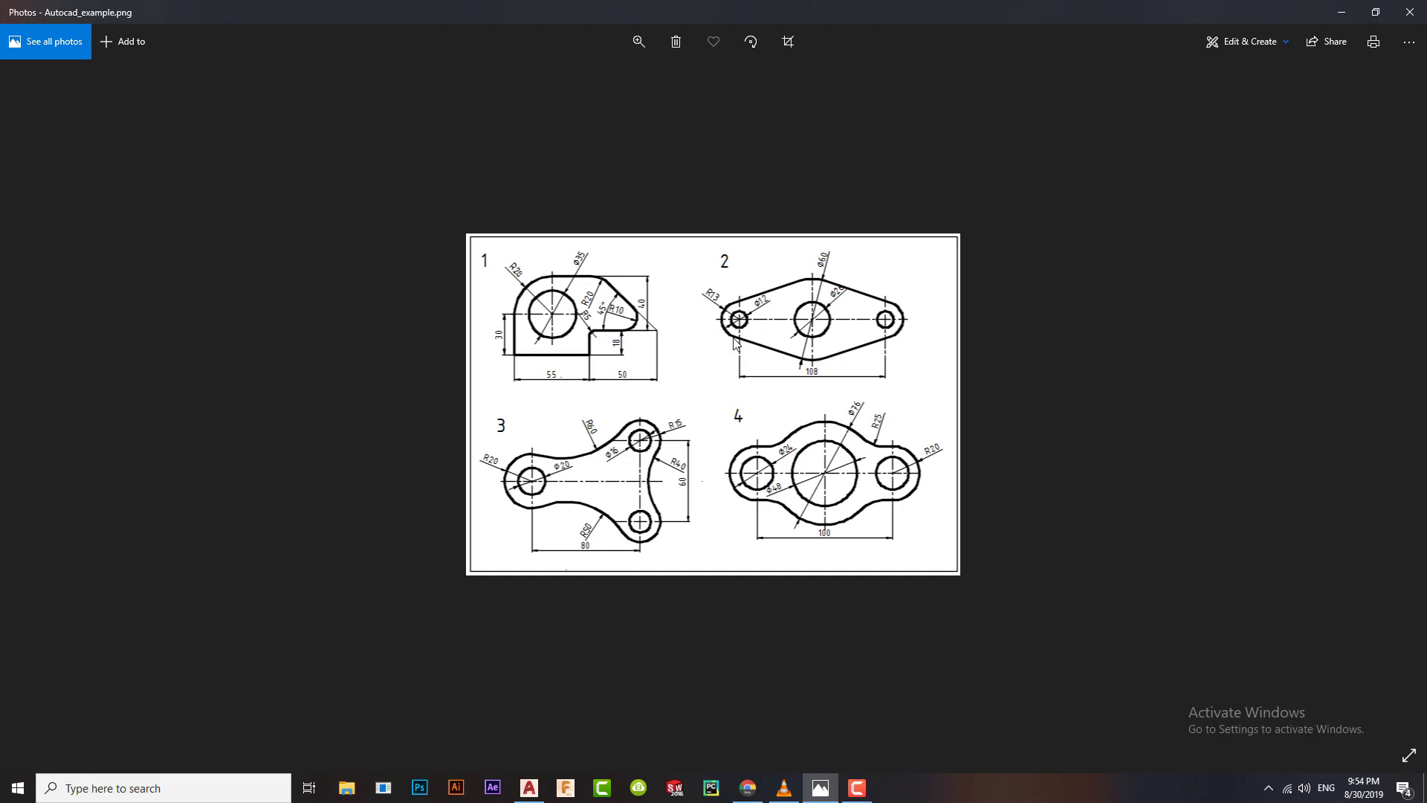
pyautogui.doubleClick(759, 295)
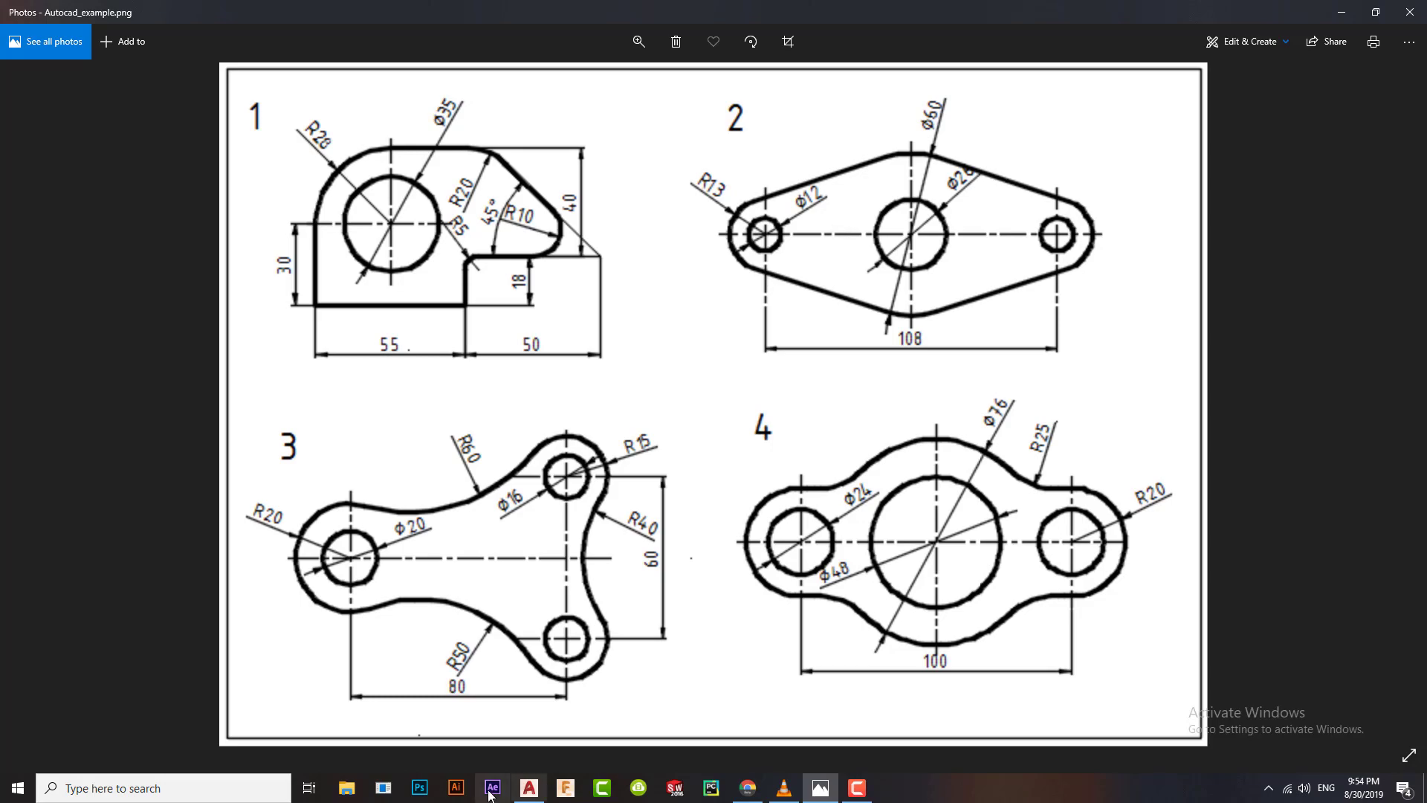
pyautogui.click(540, 788)
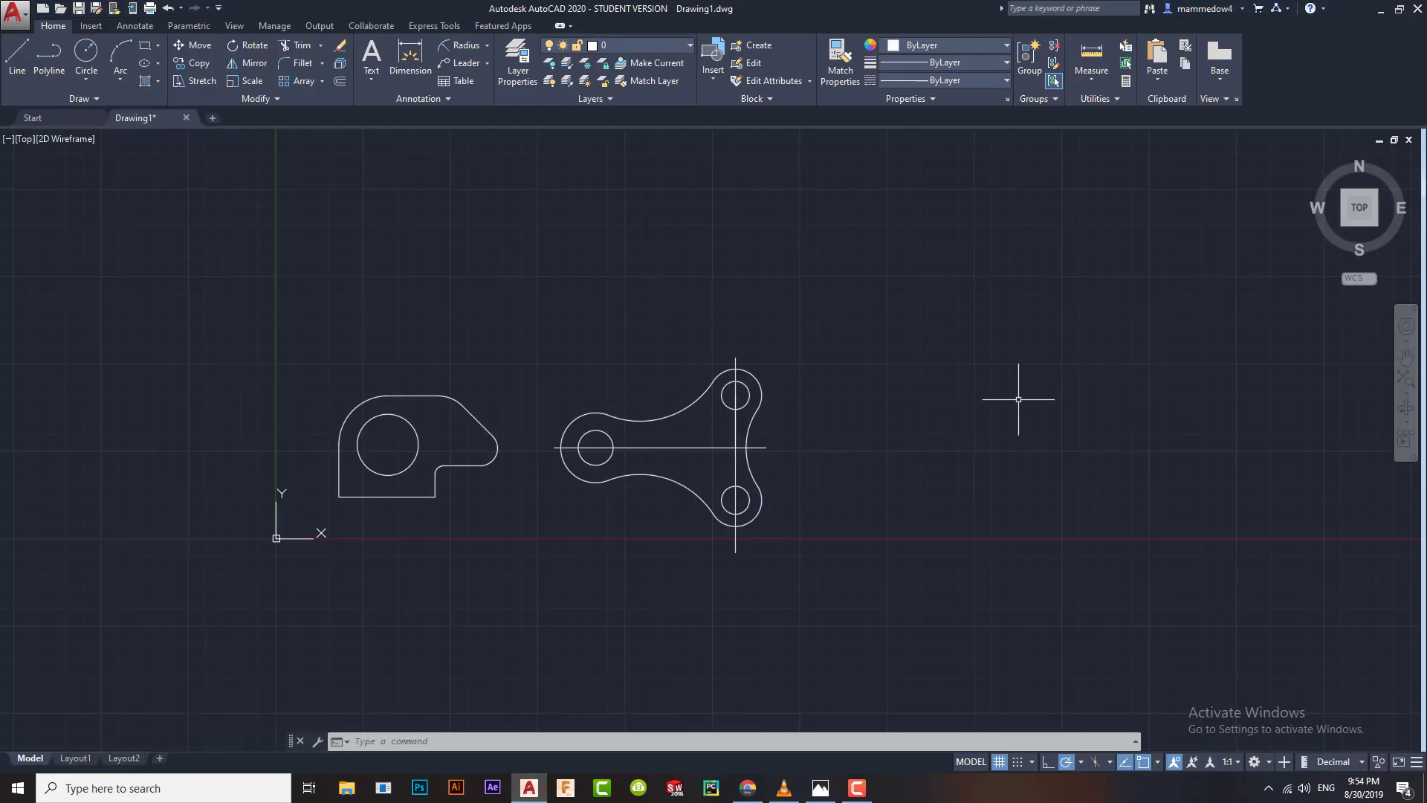
pyautogui.write('OS')
pyautogui.press('Return')
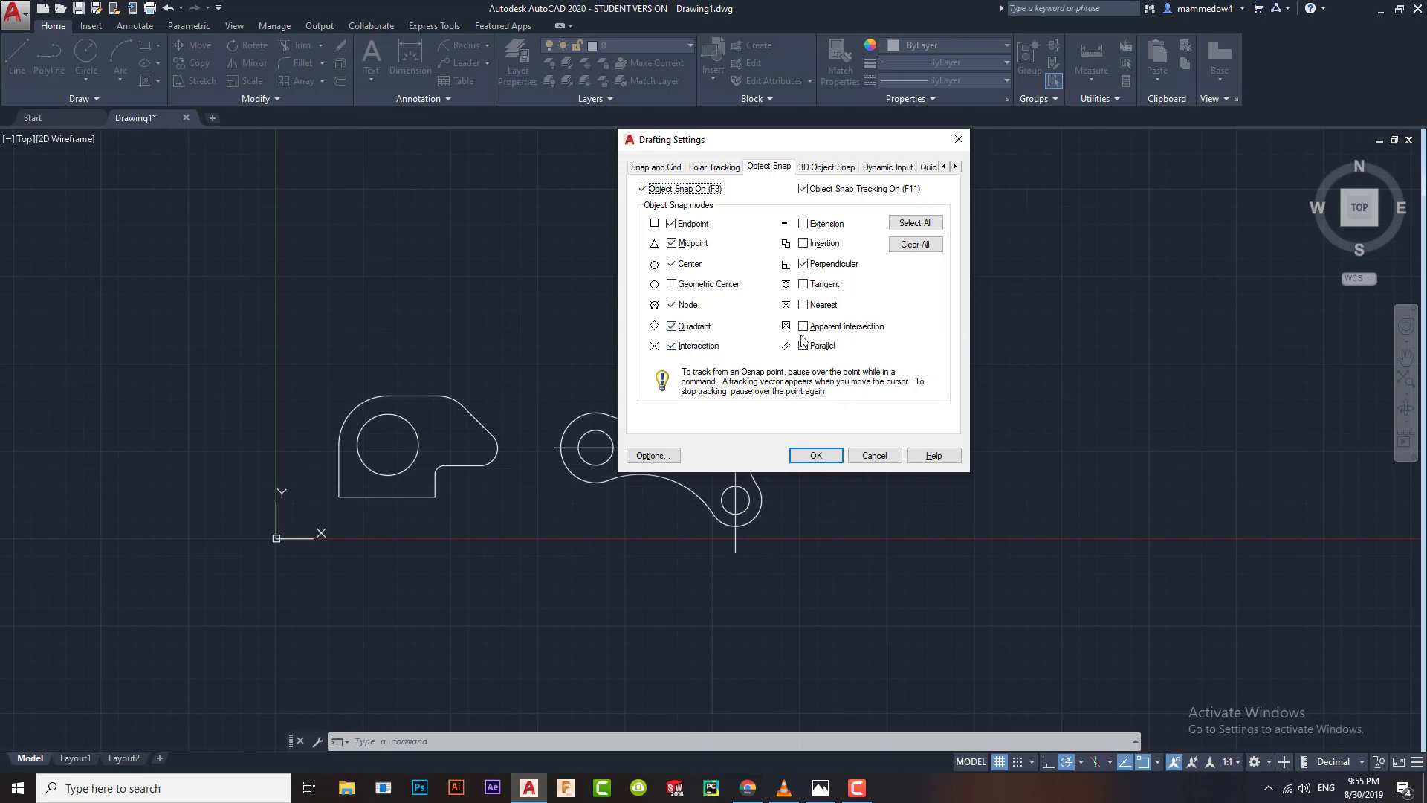
pyautogui.click(913, 247)
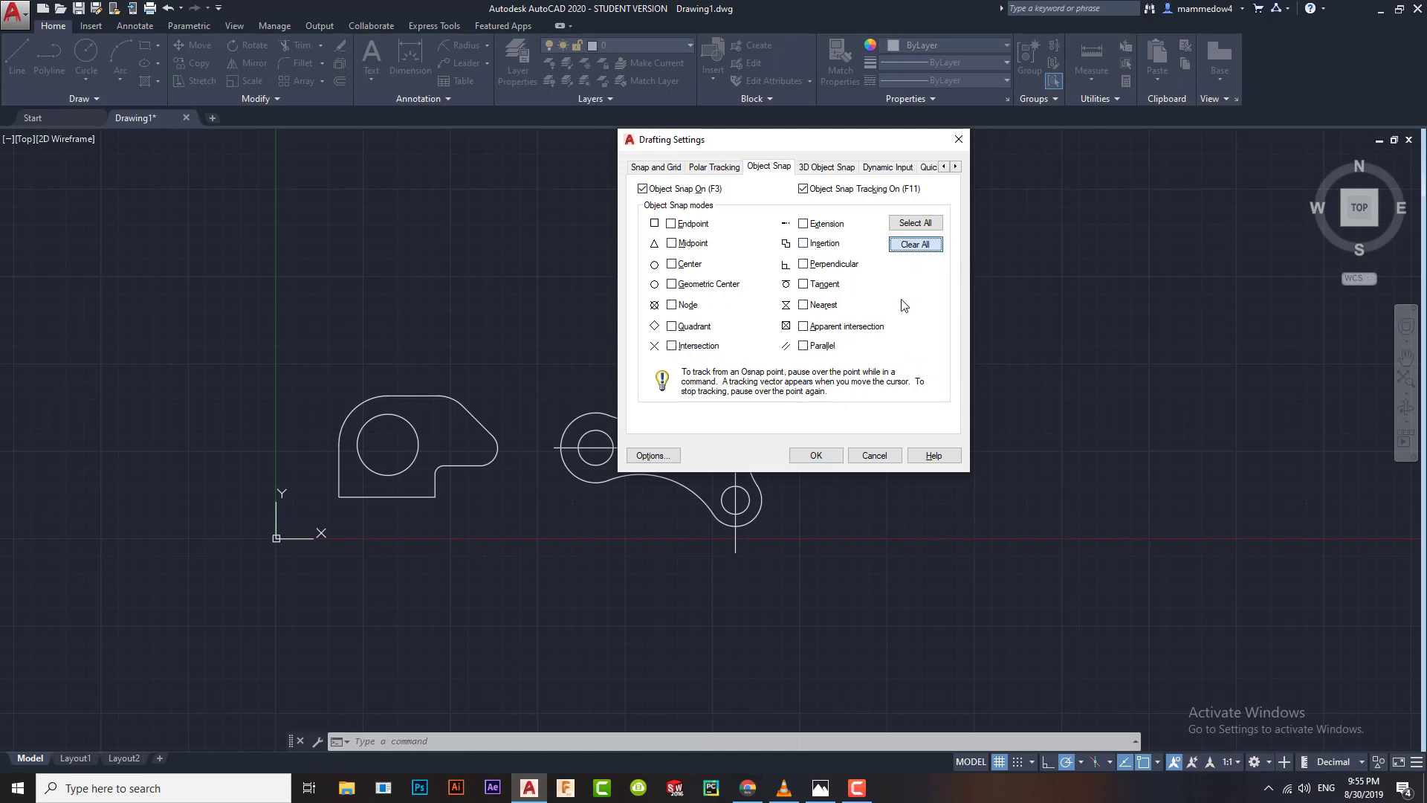
pyautogui.click(806, 284)
pyautogui.click(958, 139)
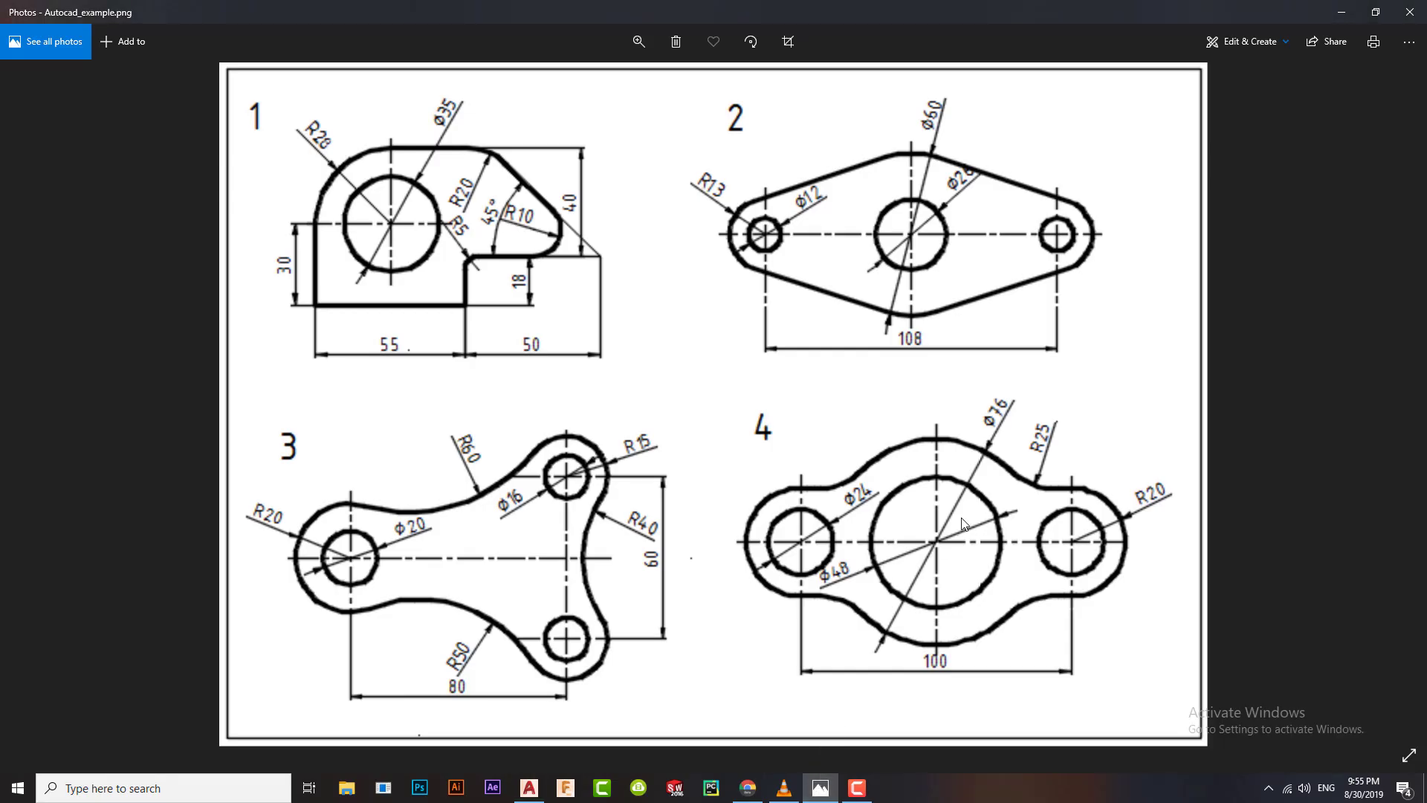